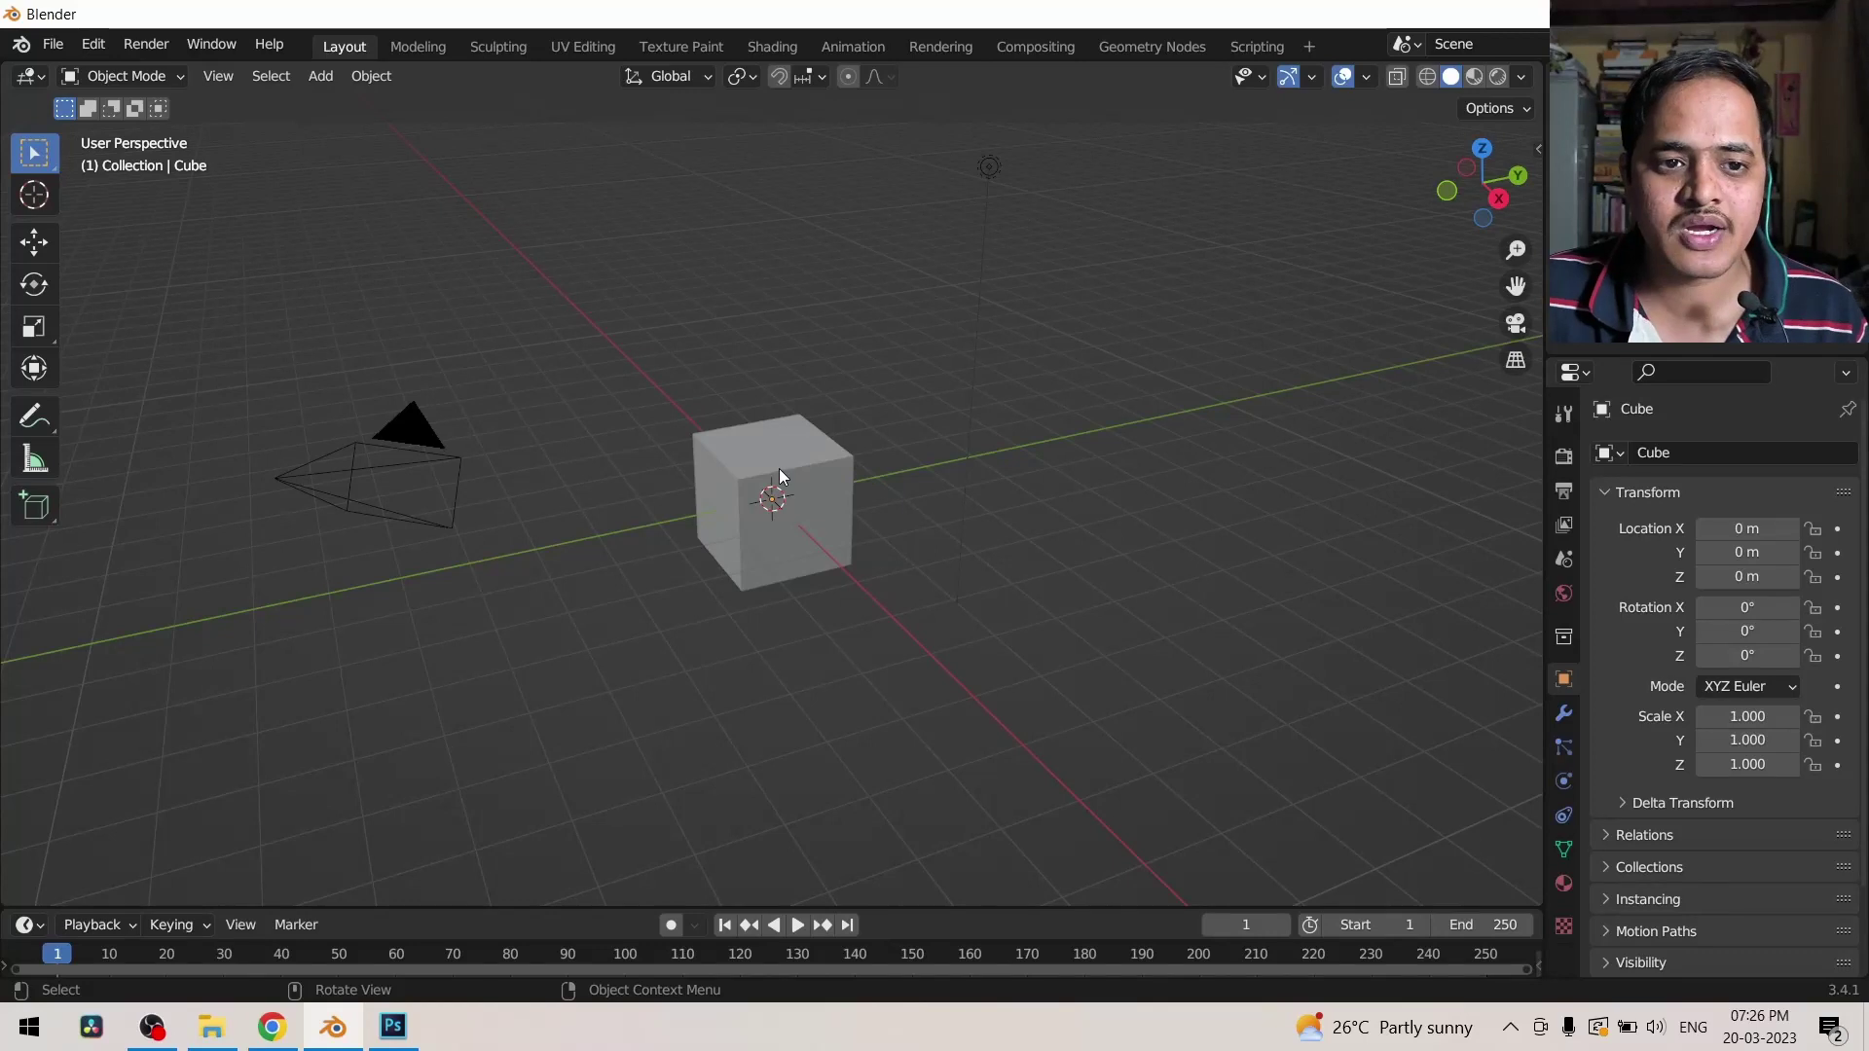
Step: Switch to the Texture Paint workspace and add a Base Color paint slot to the cube
click(680, 46)
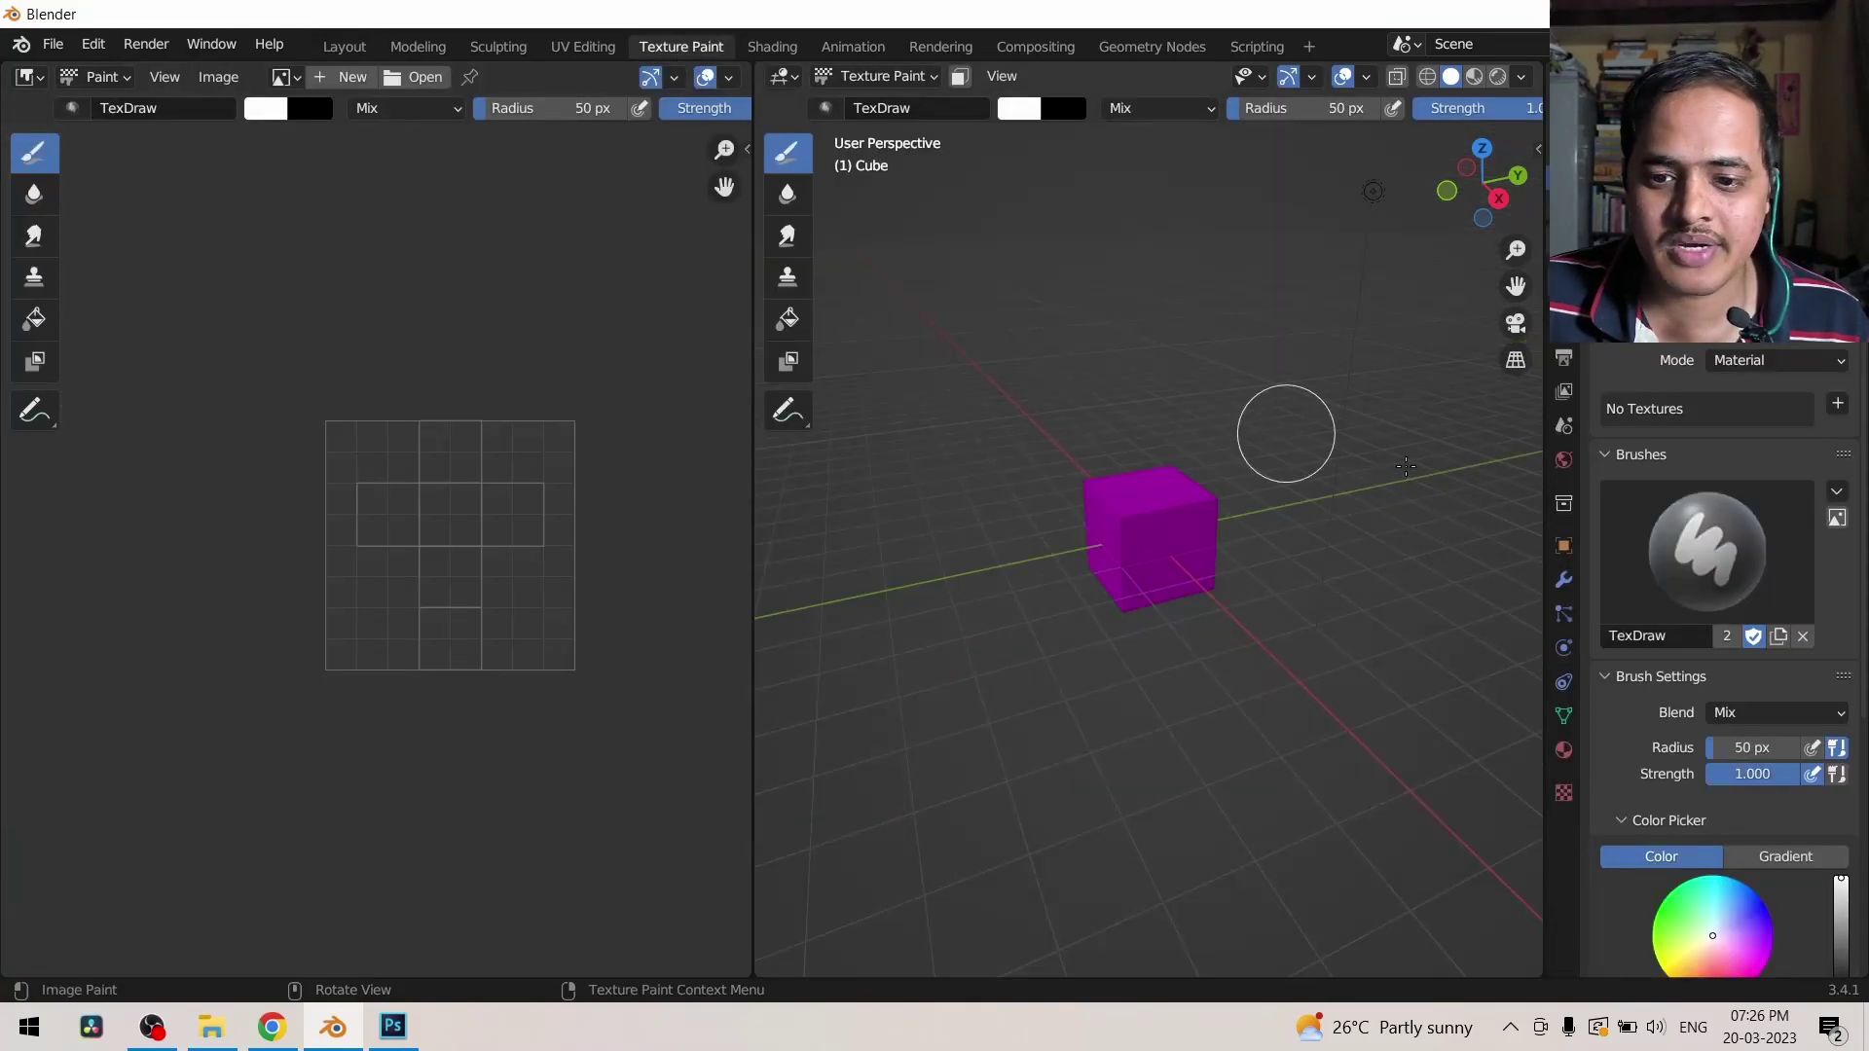
click(1838, 403)
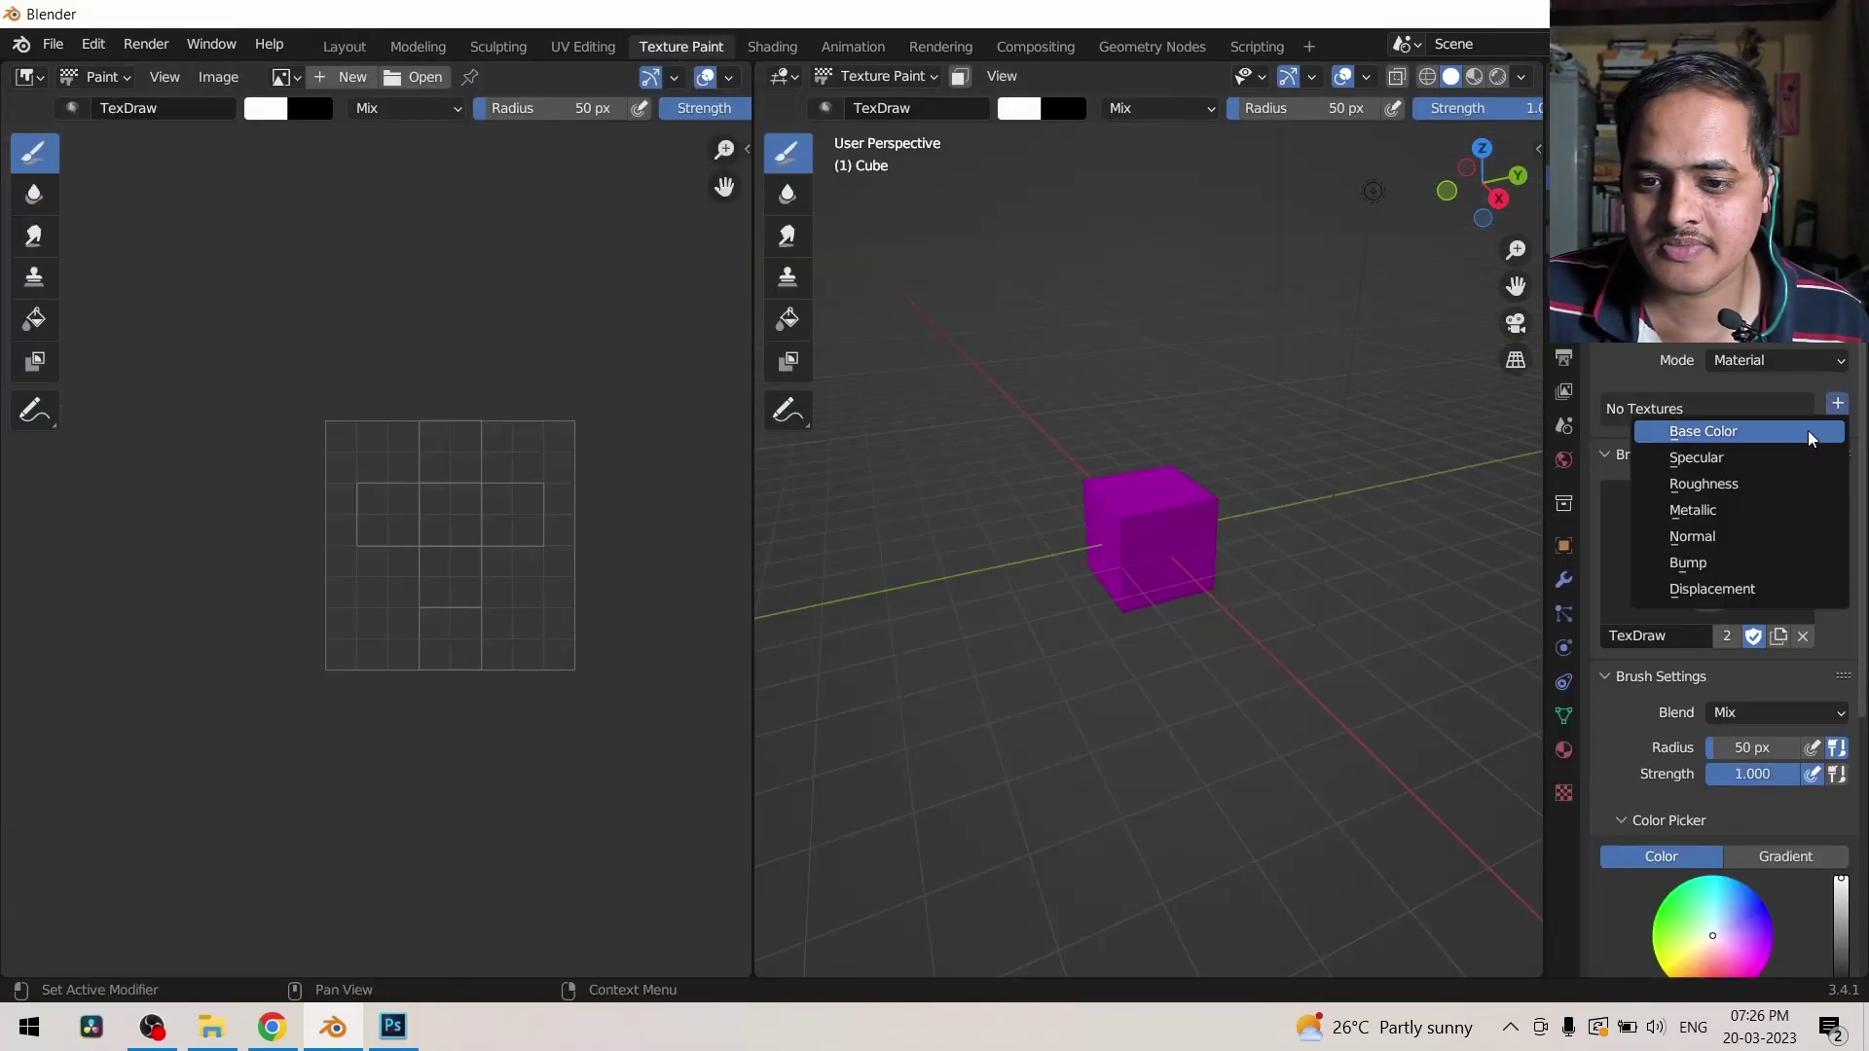
click(1812, 430)
click(1676, 674)
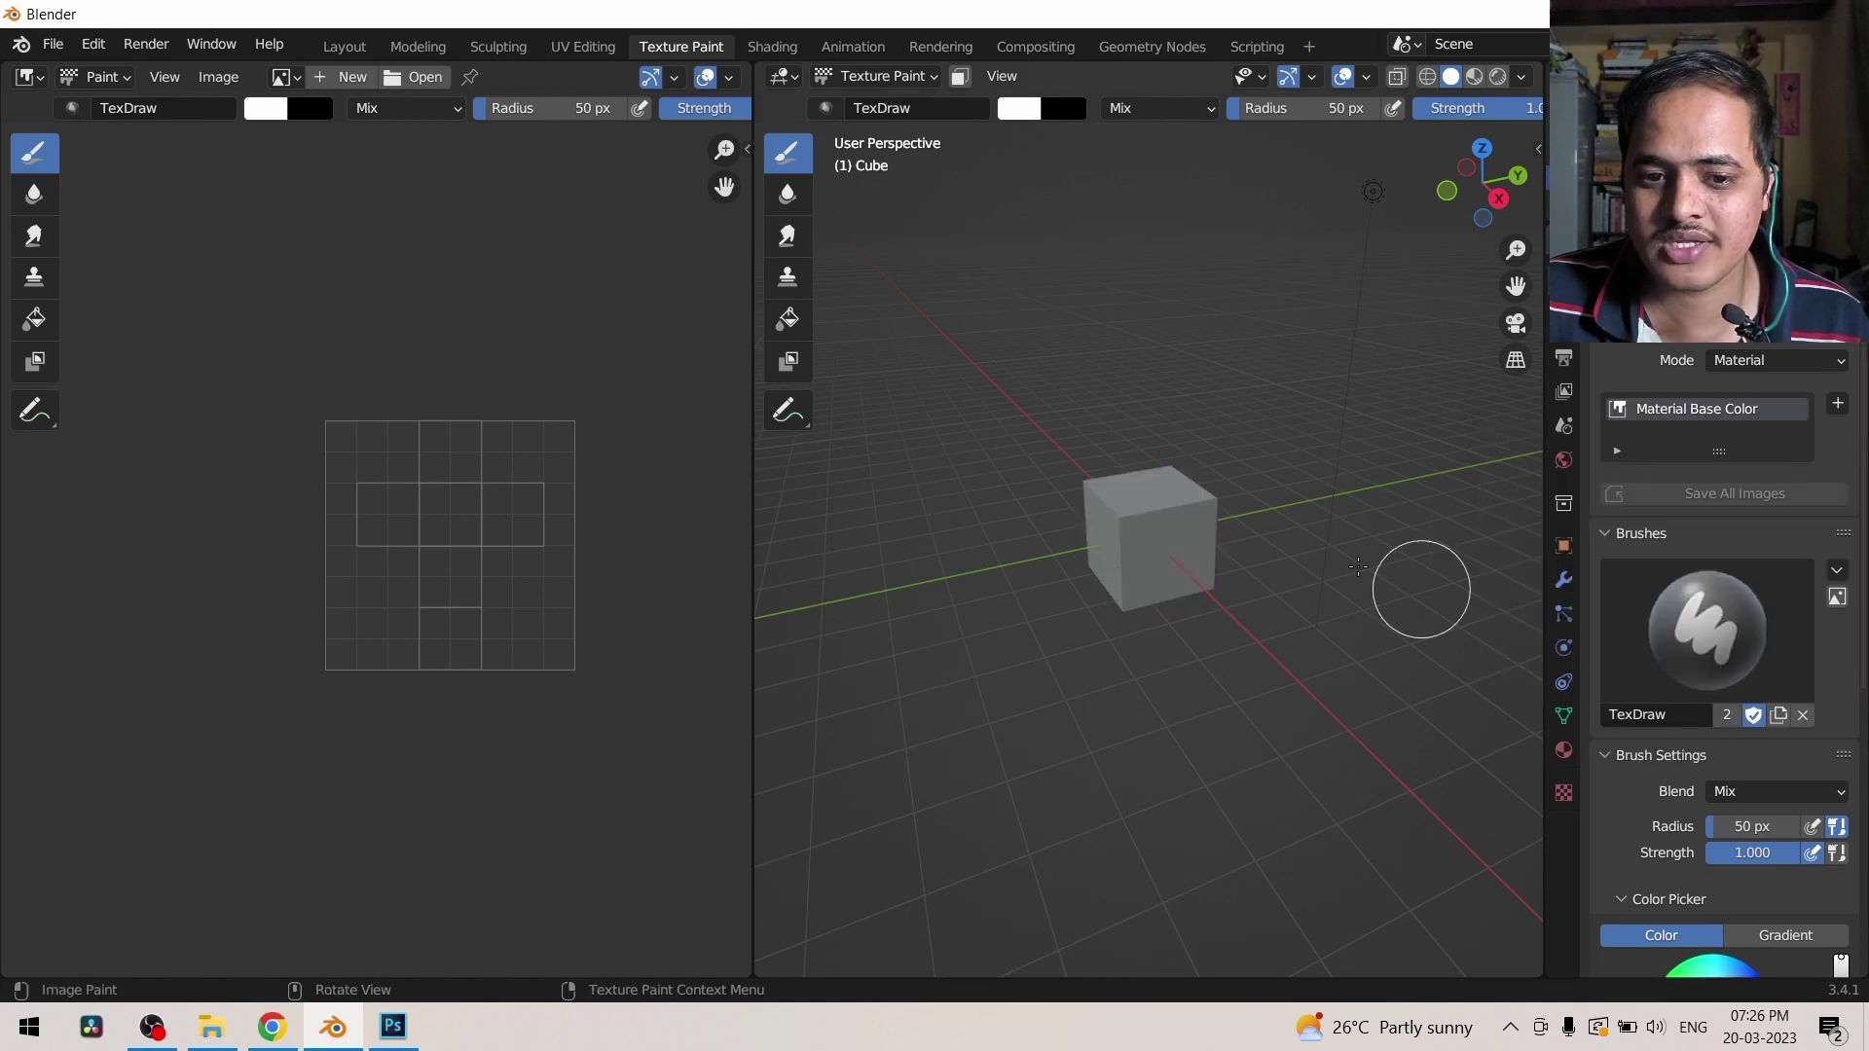
Step: Expand the TexDraw brush's Texture Mask settings in the tool panel
scroll(1705, 648, down, 8)
scroll(1705, 648, down, 3)
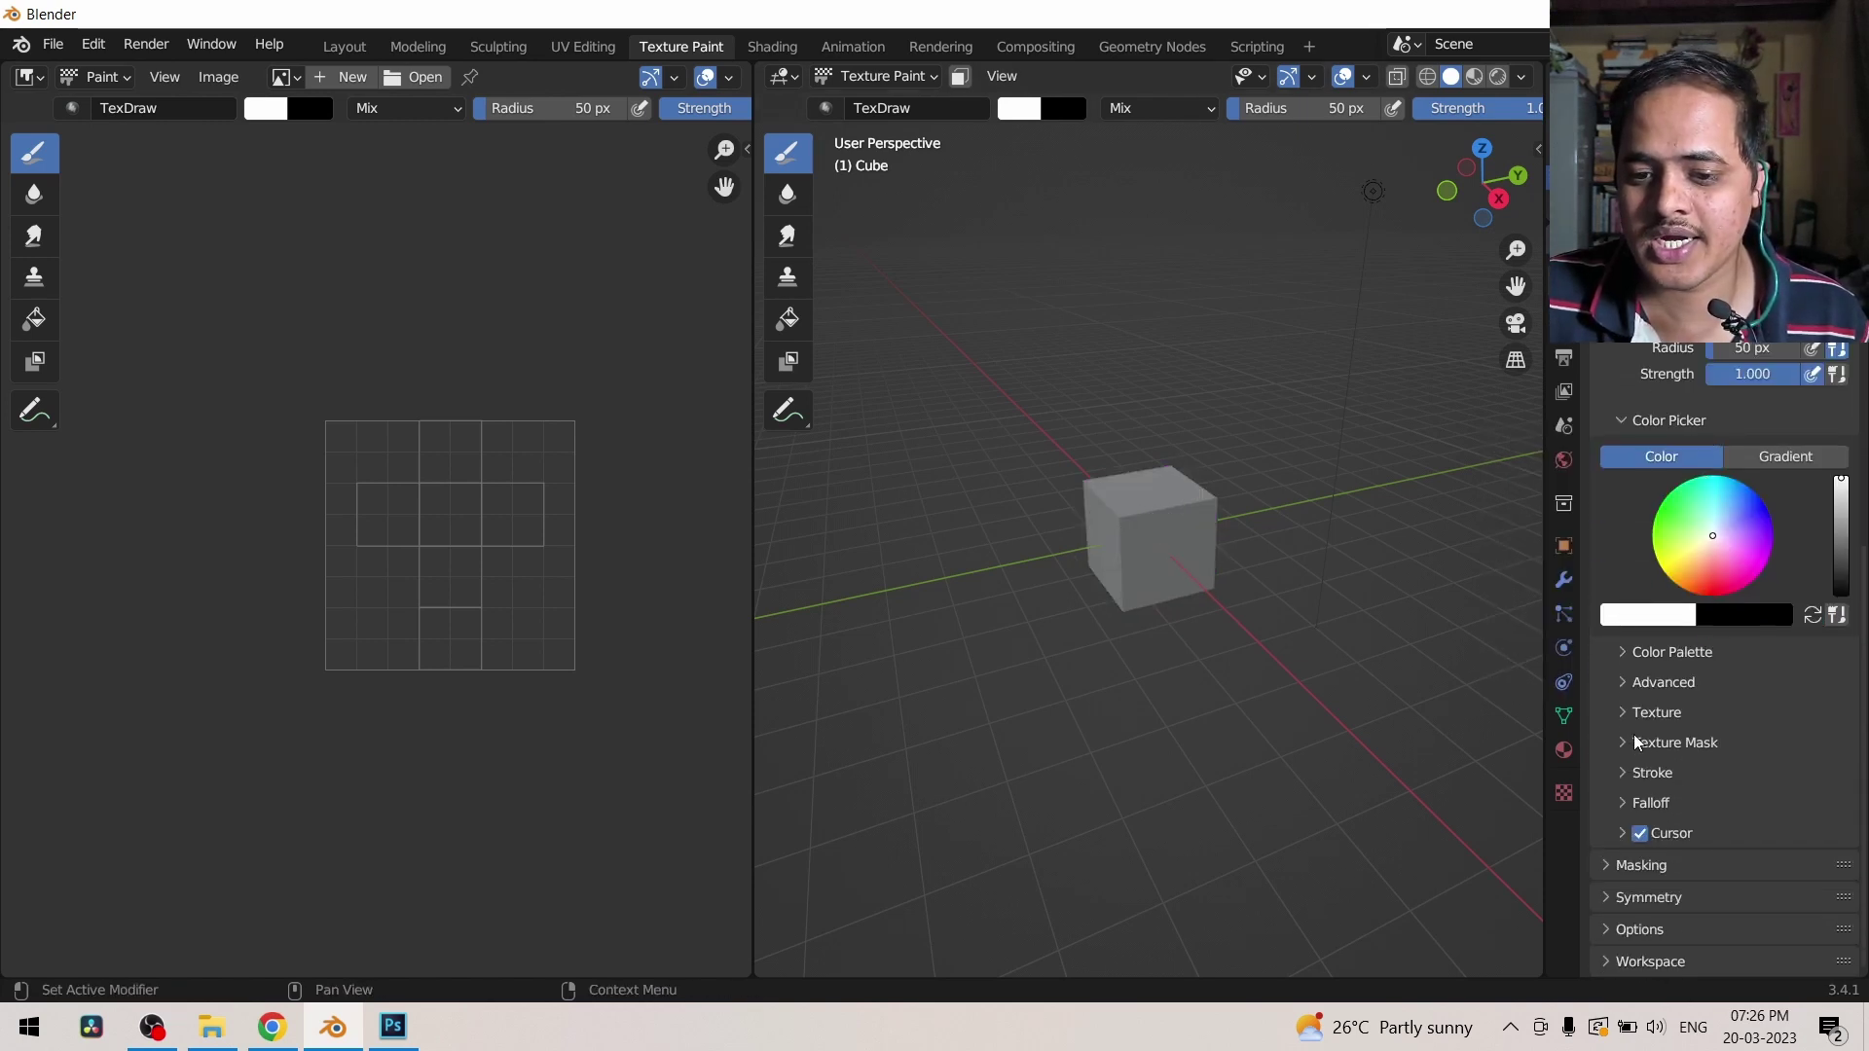
click(1667, 742)
scroll(1689, 745, down, 2)
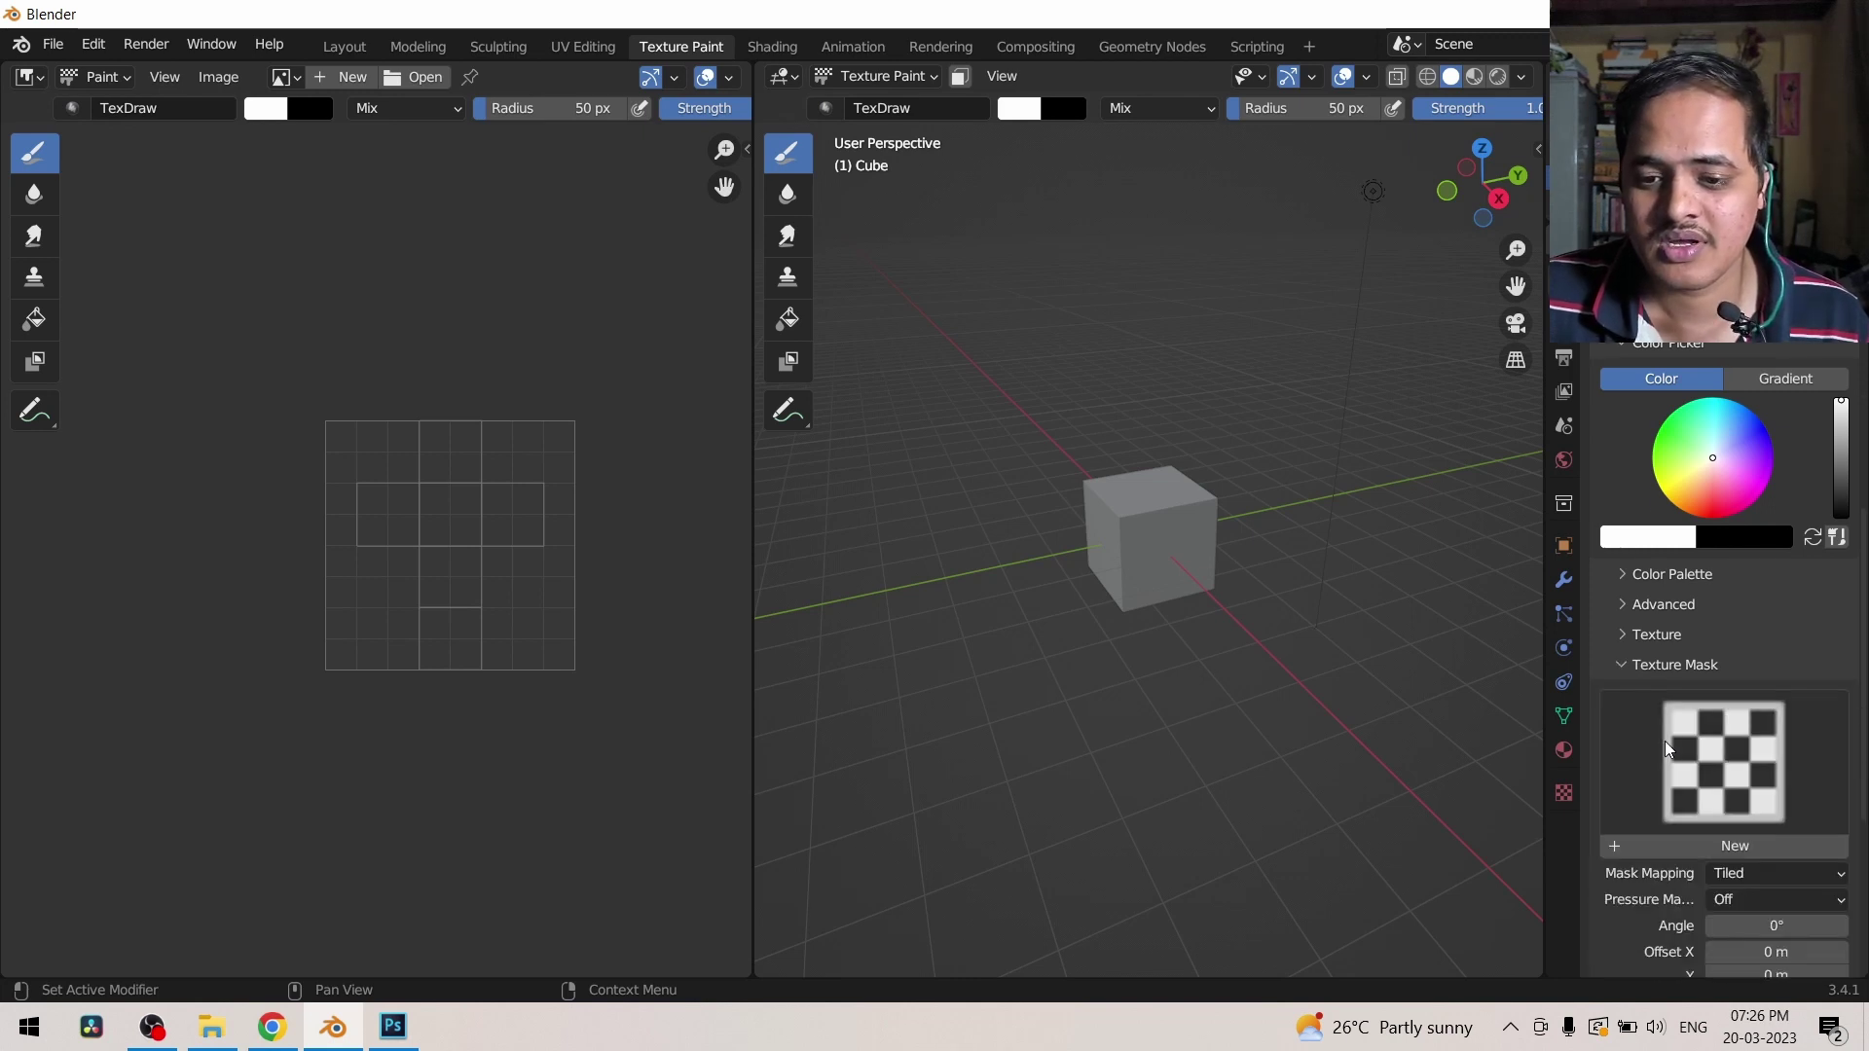
scroll(1710, 738, up, 4)
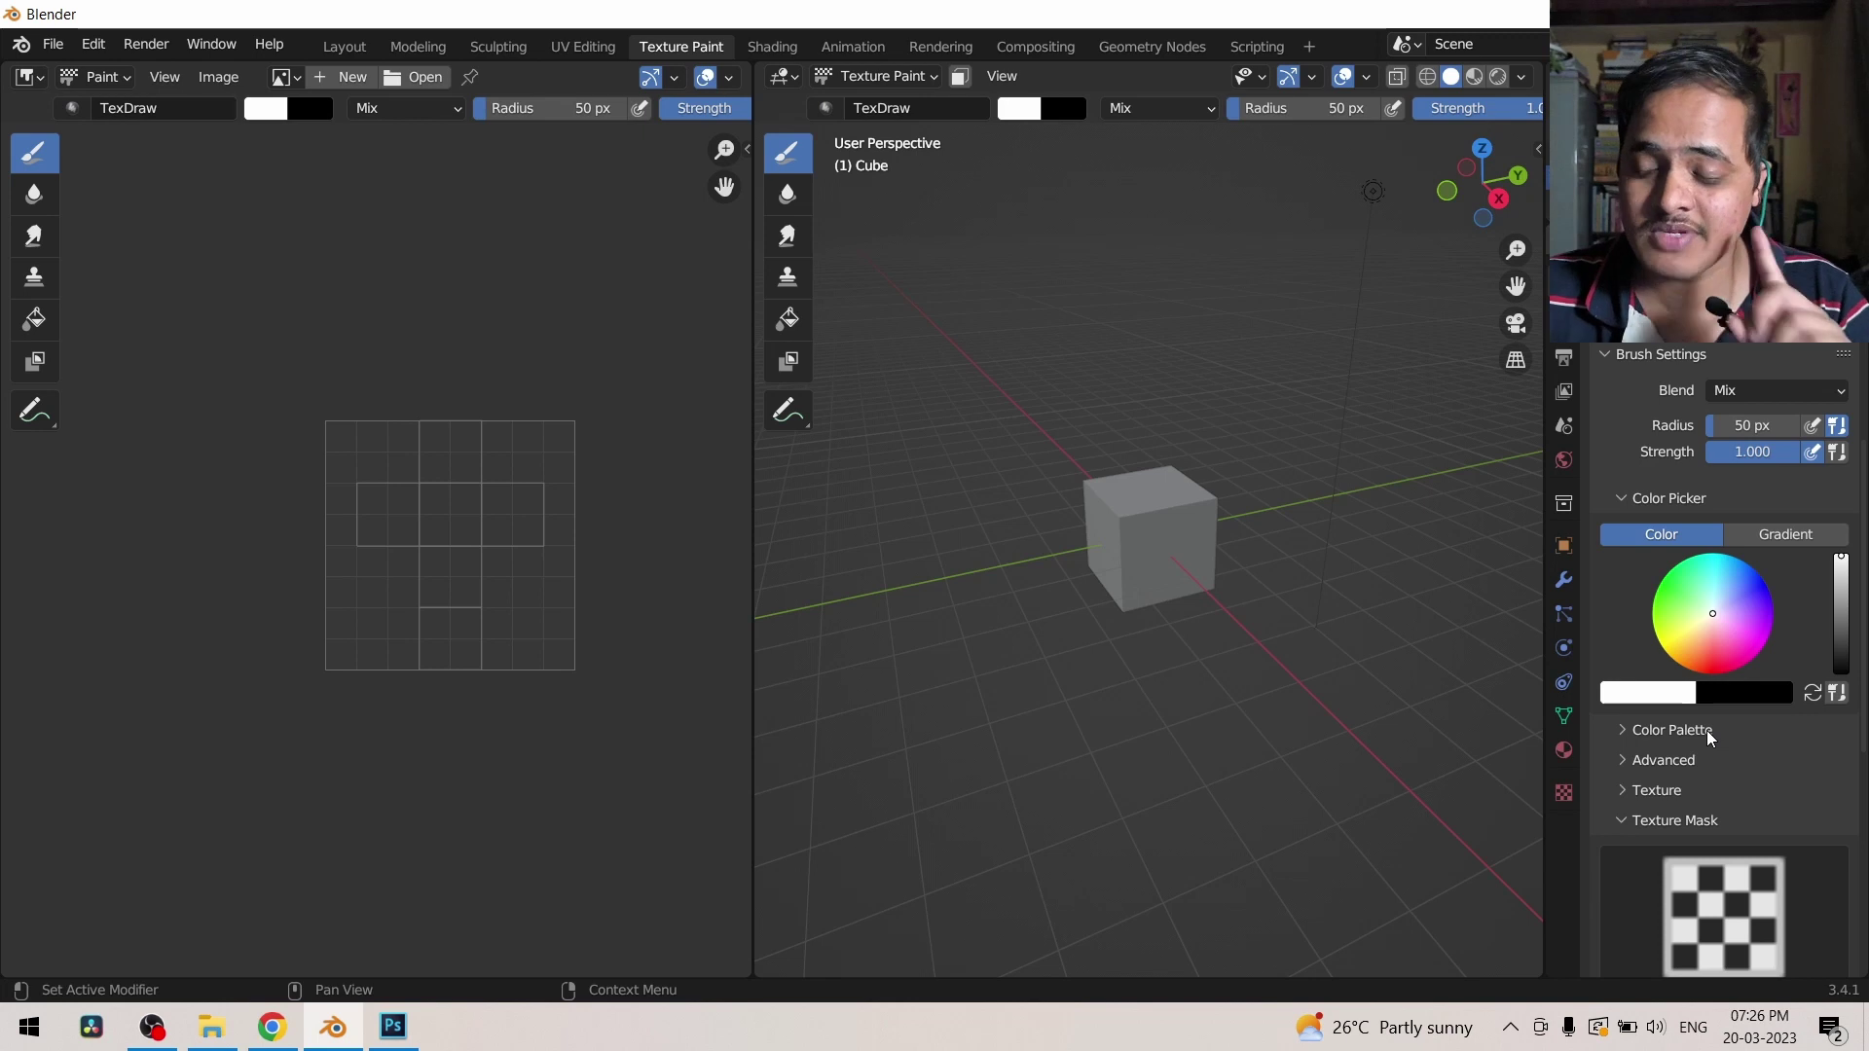
scroll(1710, 730, down, 1)
scroll(1709, 691, down, 3)
scroll(1706, 633, down, 2)
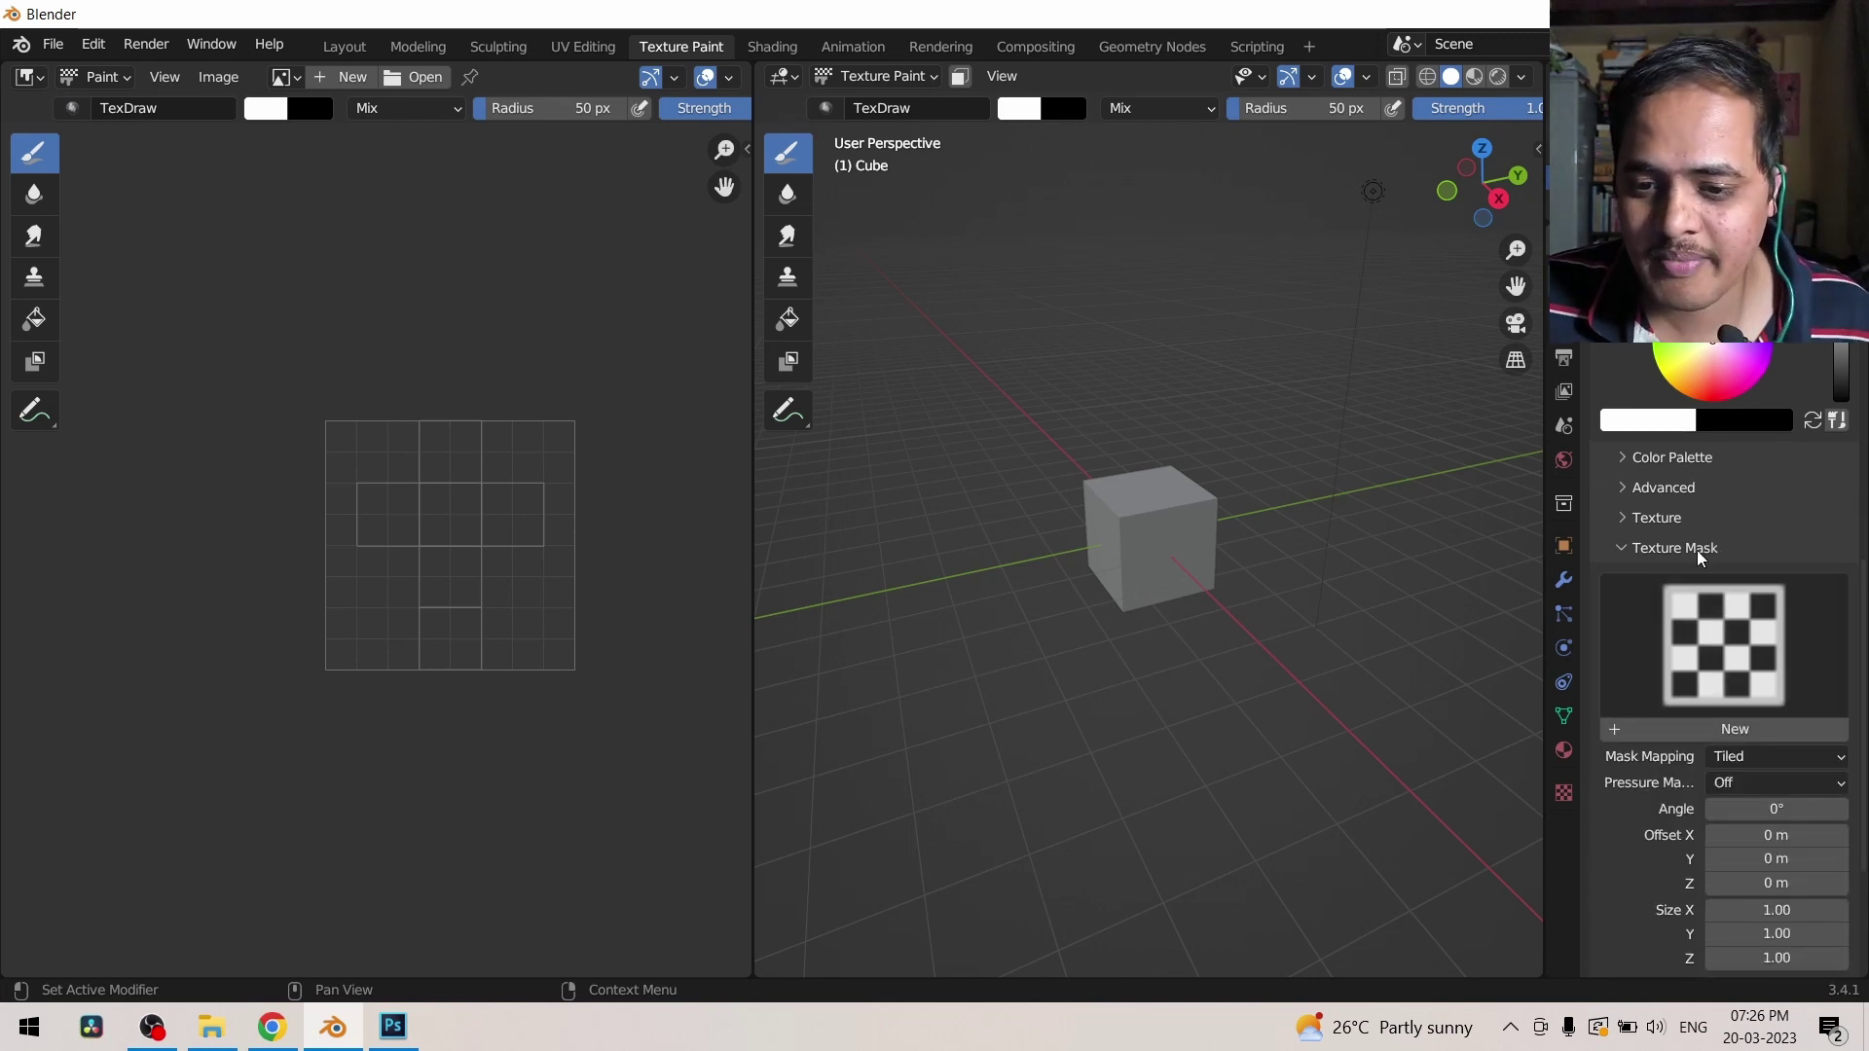
Step: Create a new brush mask texture and show its settings in Texture properties
click(1743, 732)
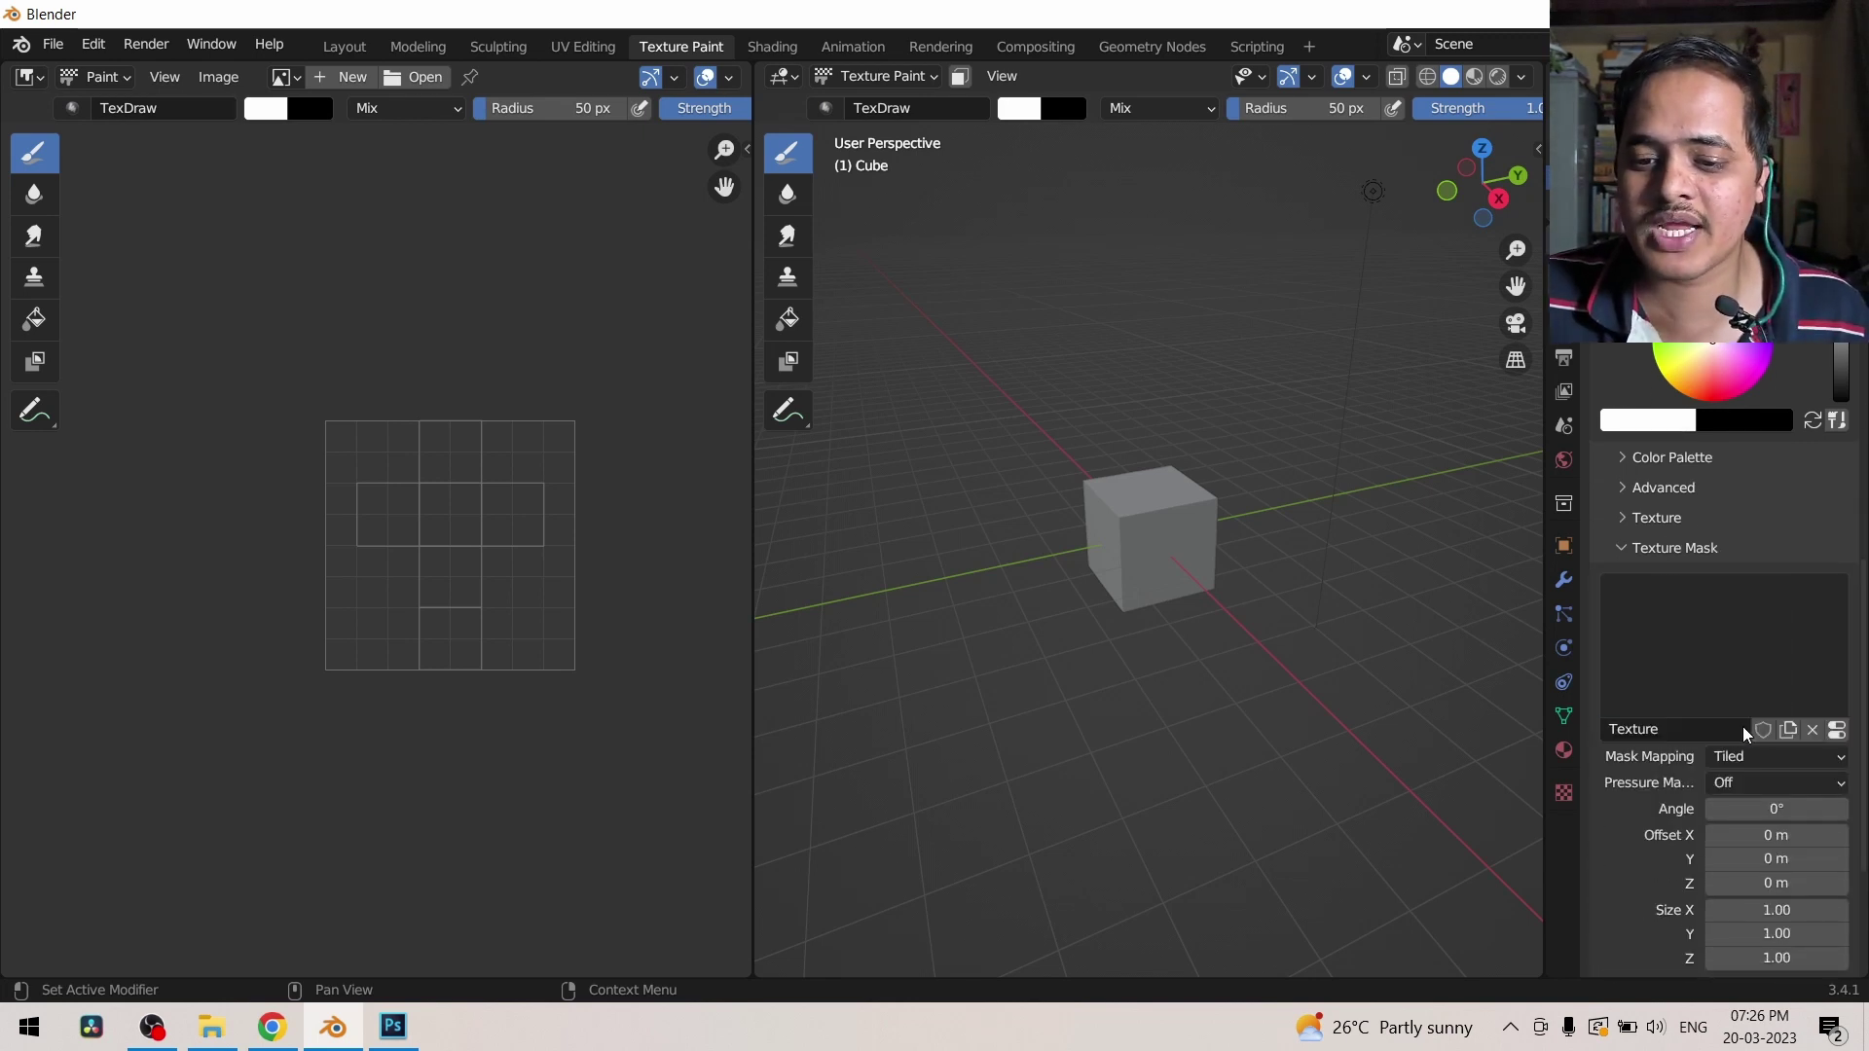
click(1837, 731)
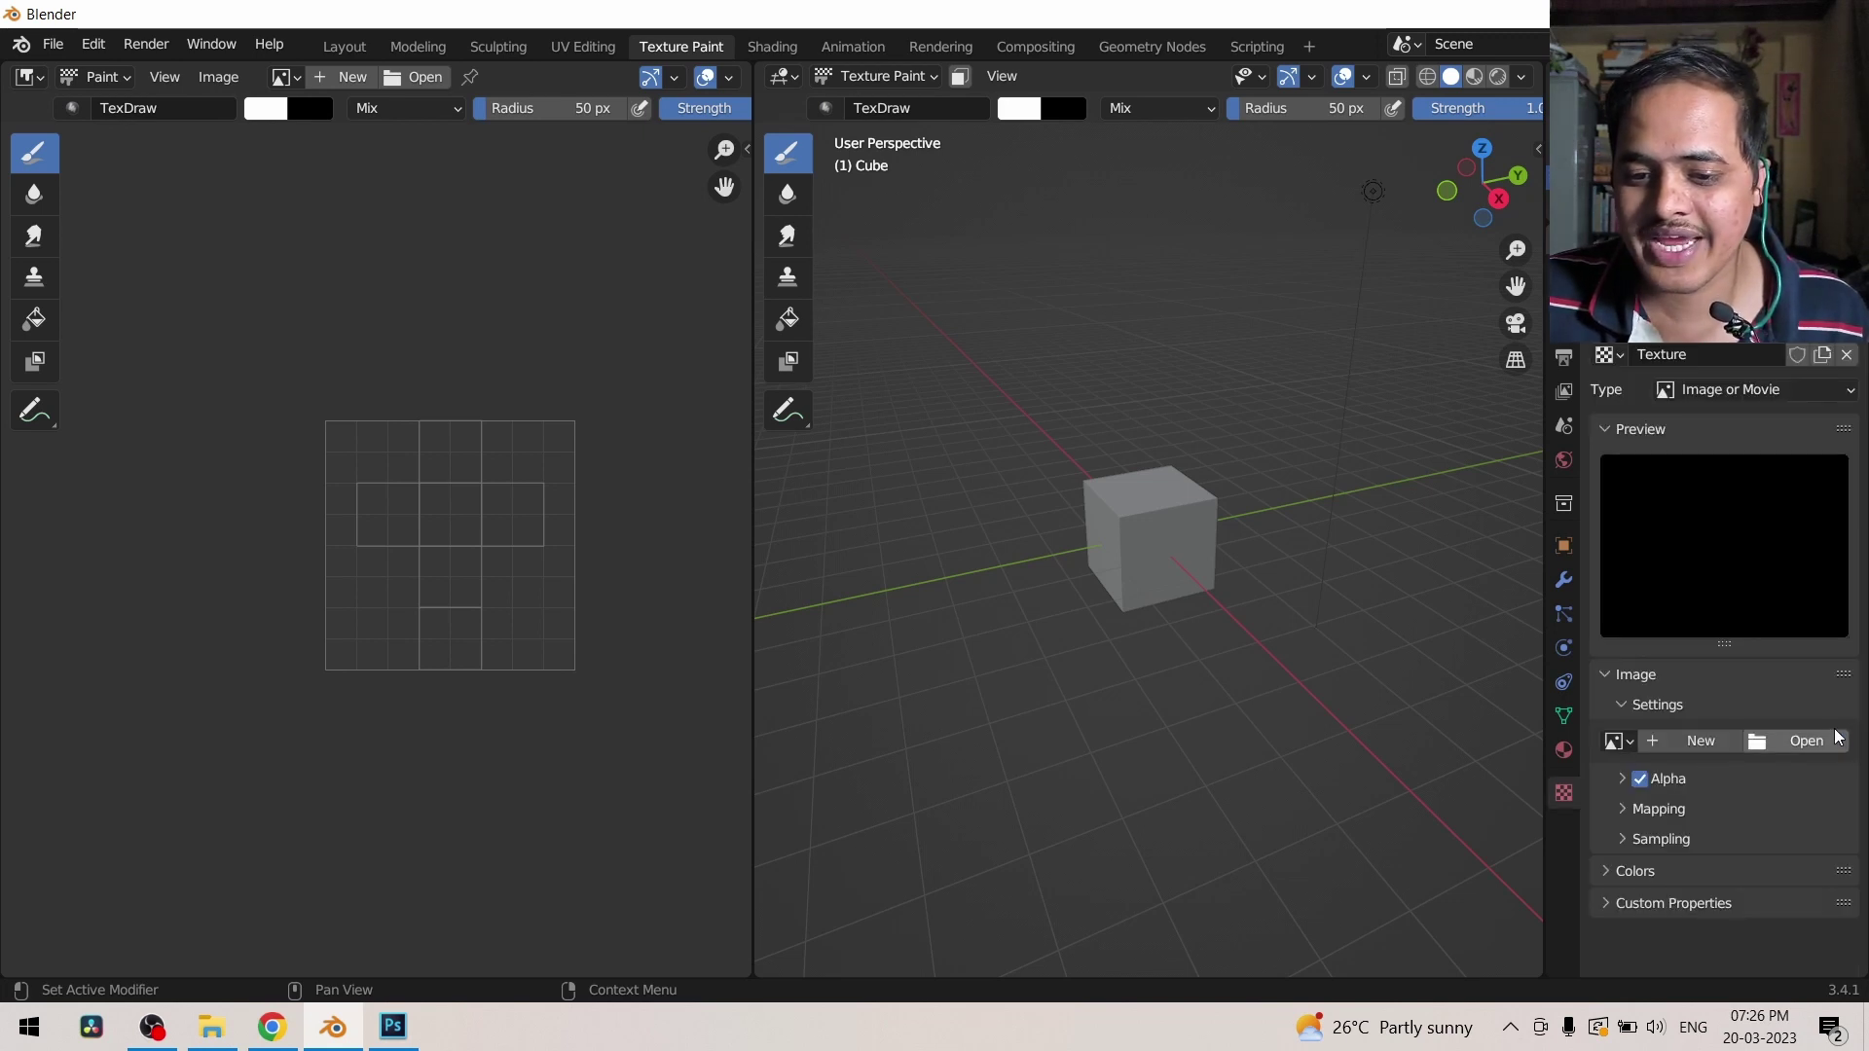
click(1563, 357)
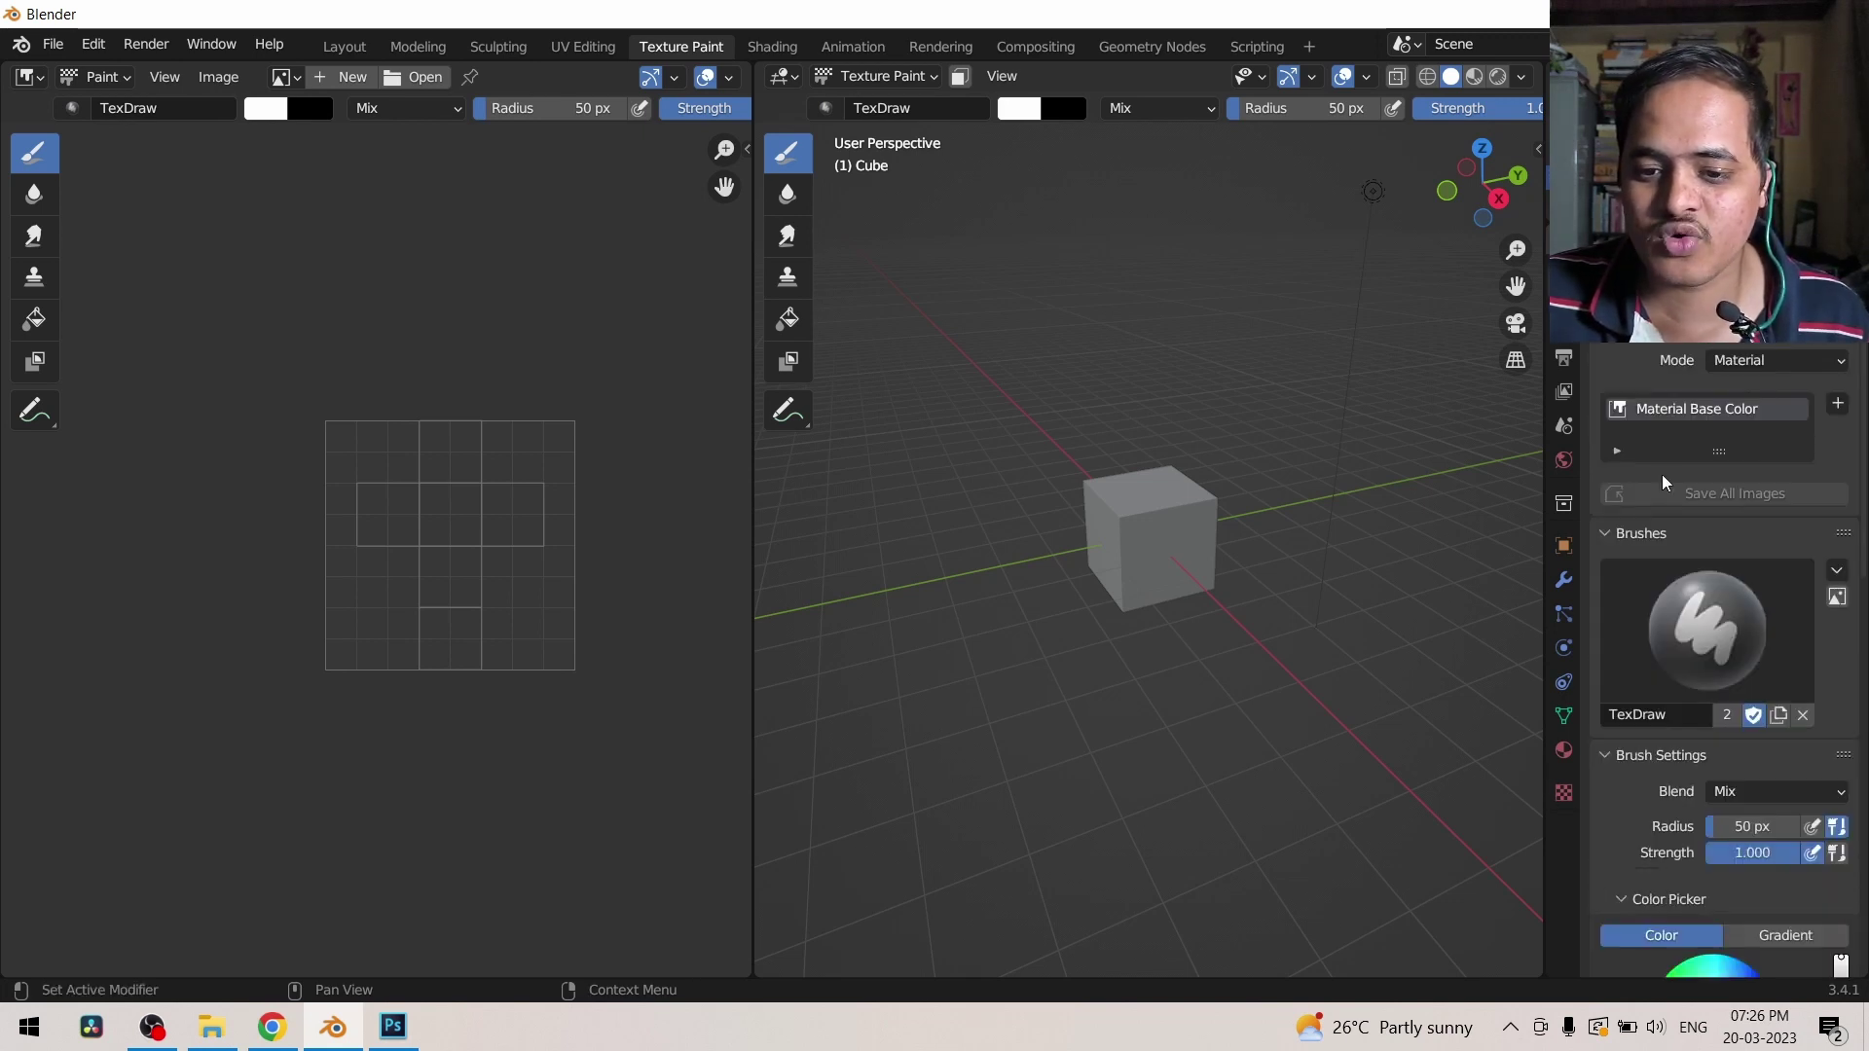
click(1564, 794)
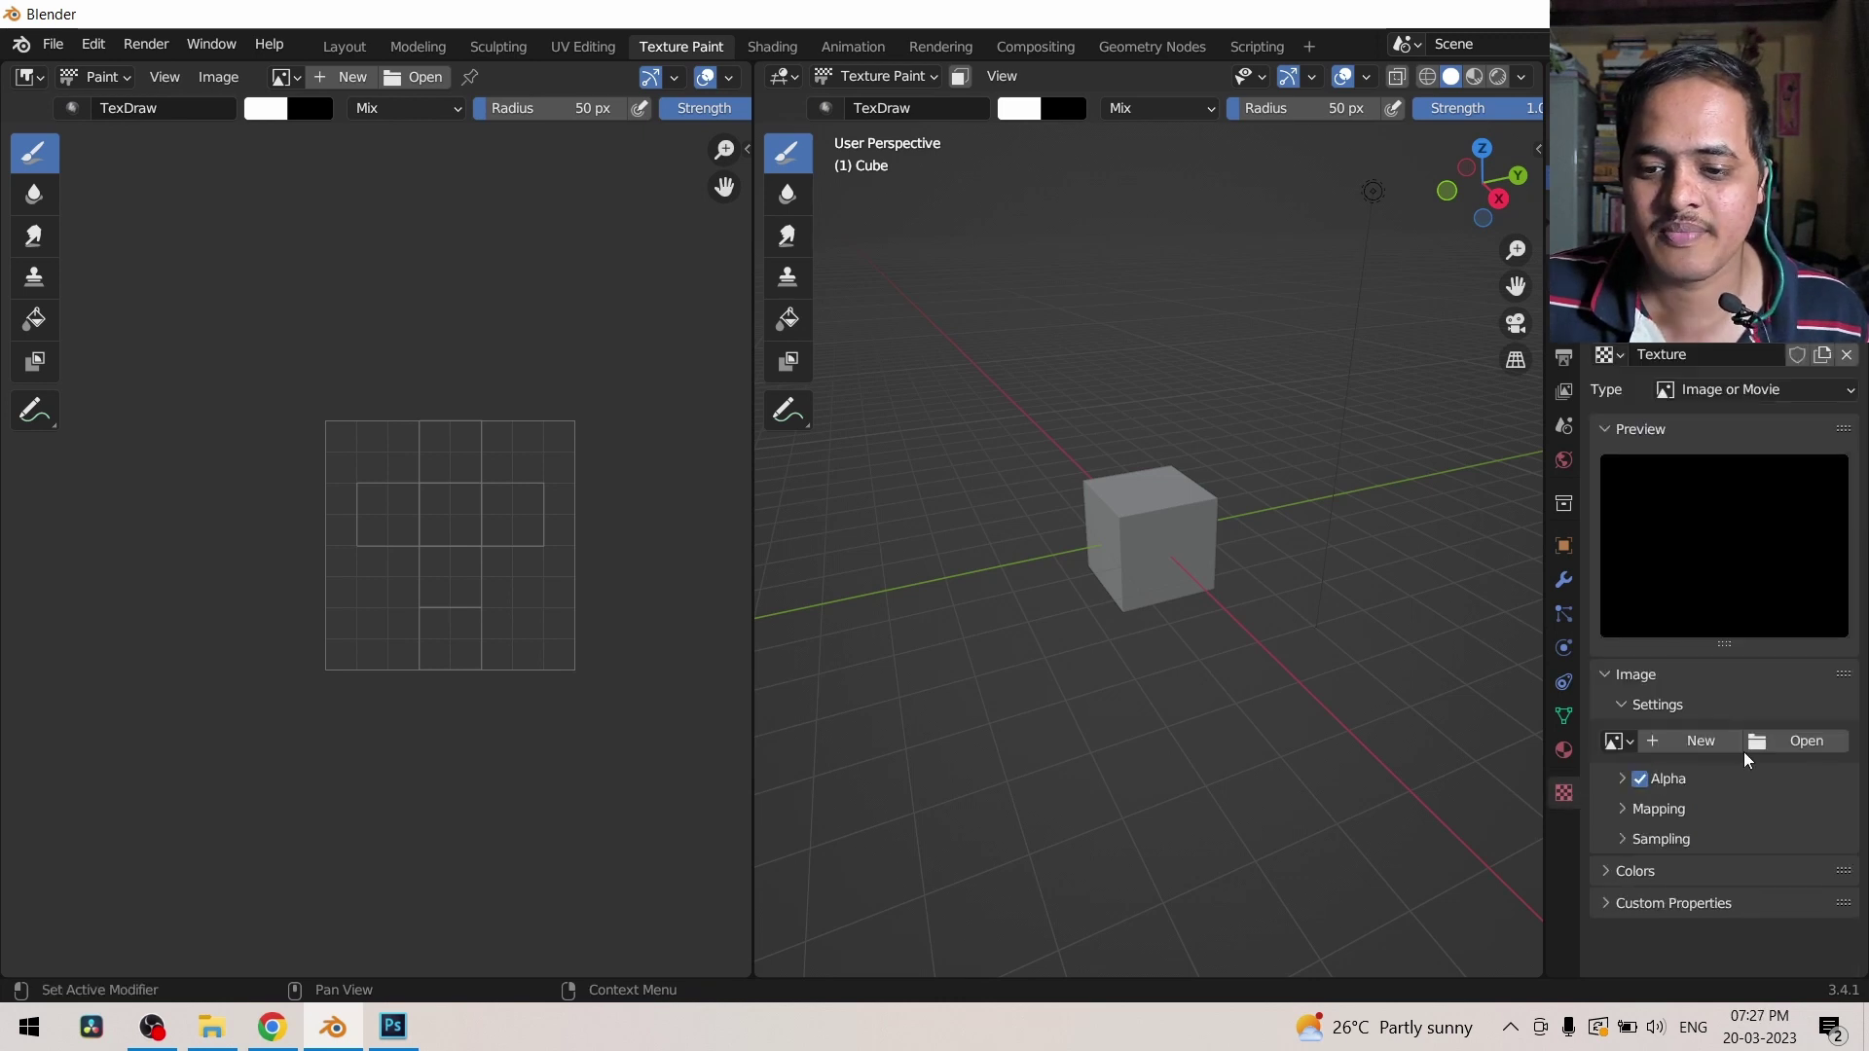
Step: Load G.psd from the Desktop as the mask texture's image
click(1791, 746)
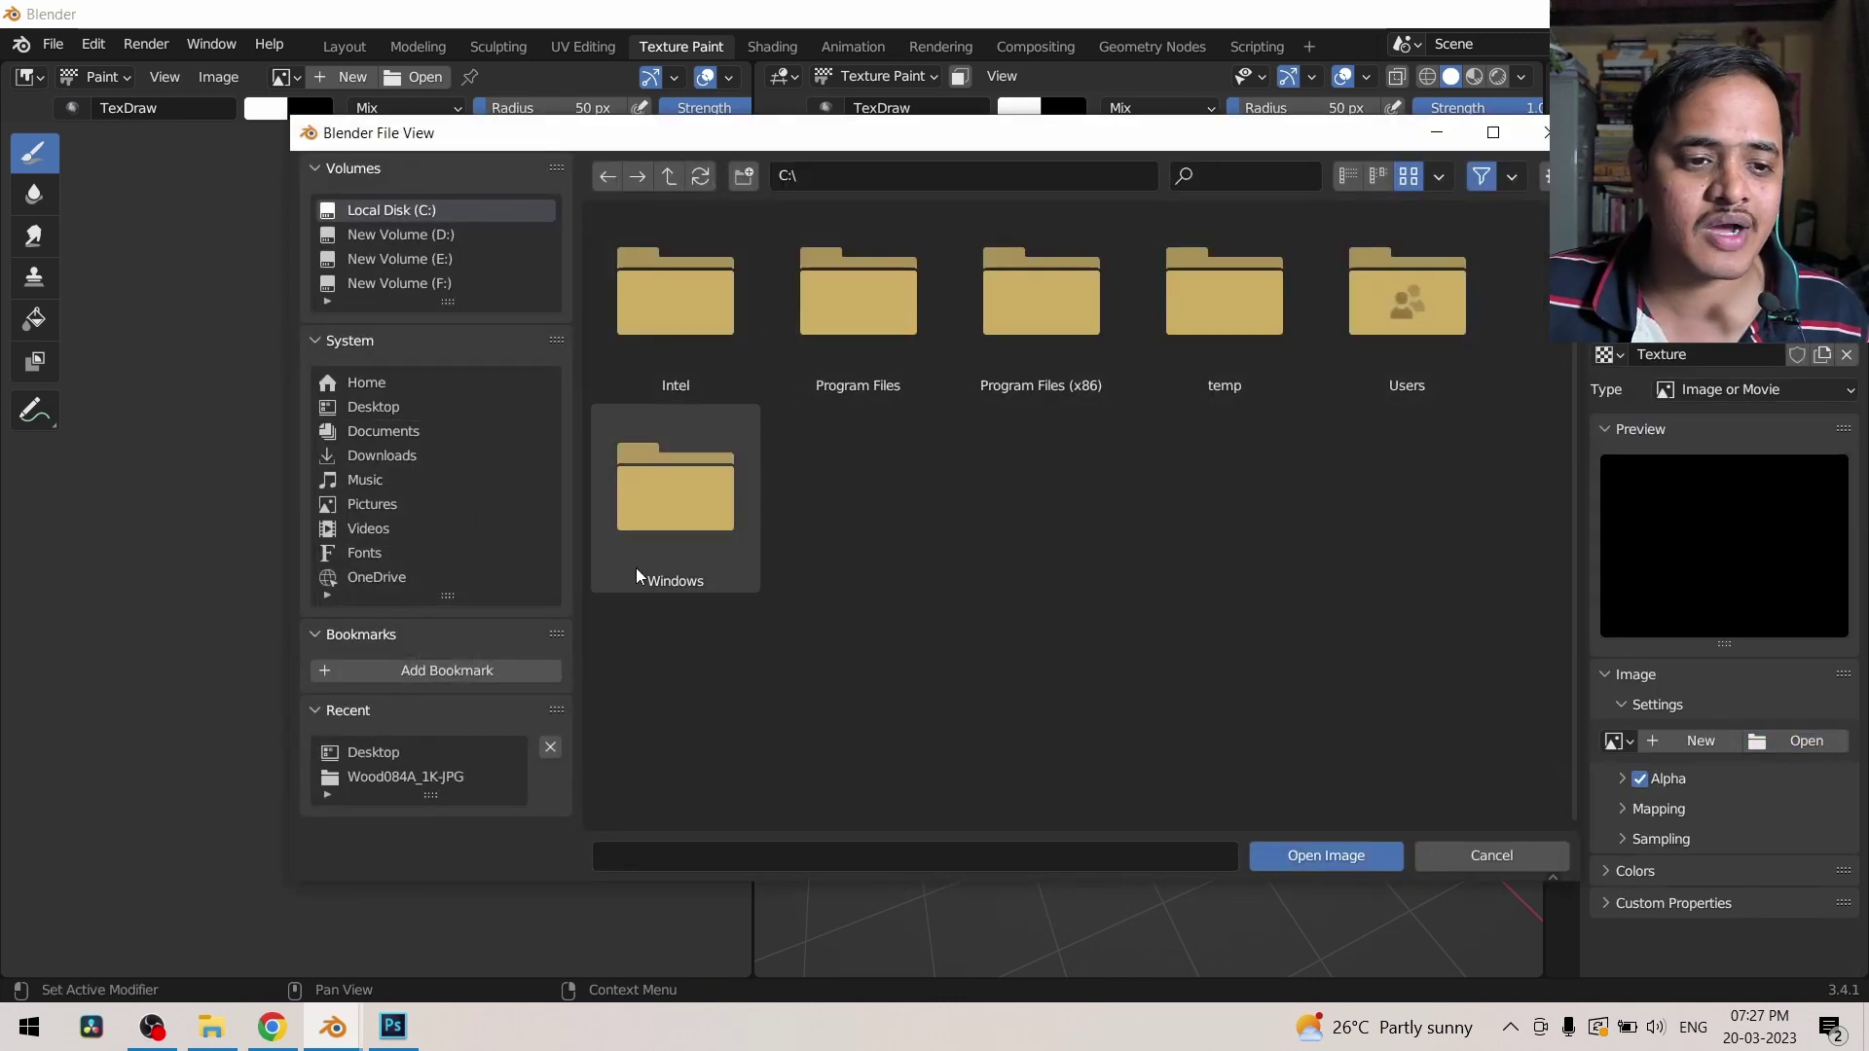
click(387, 409)
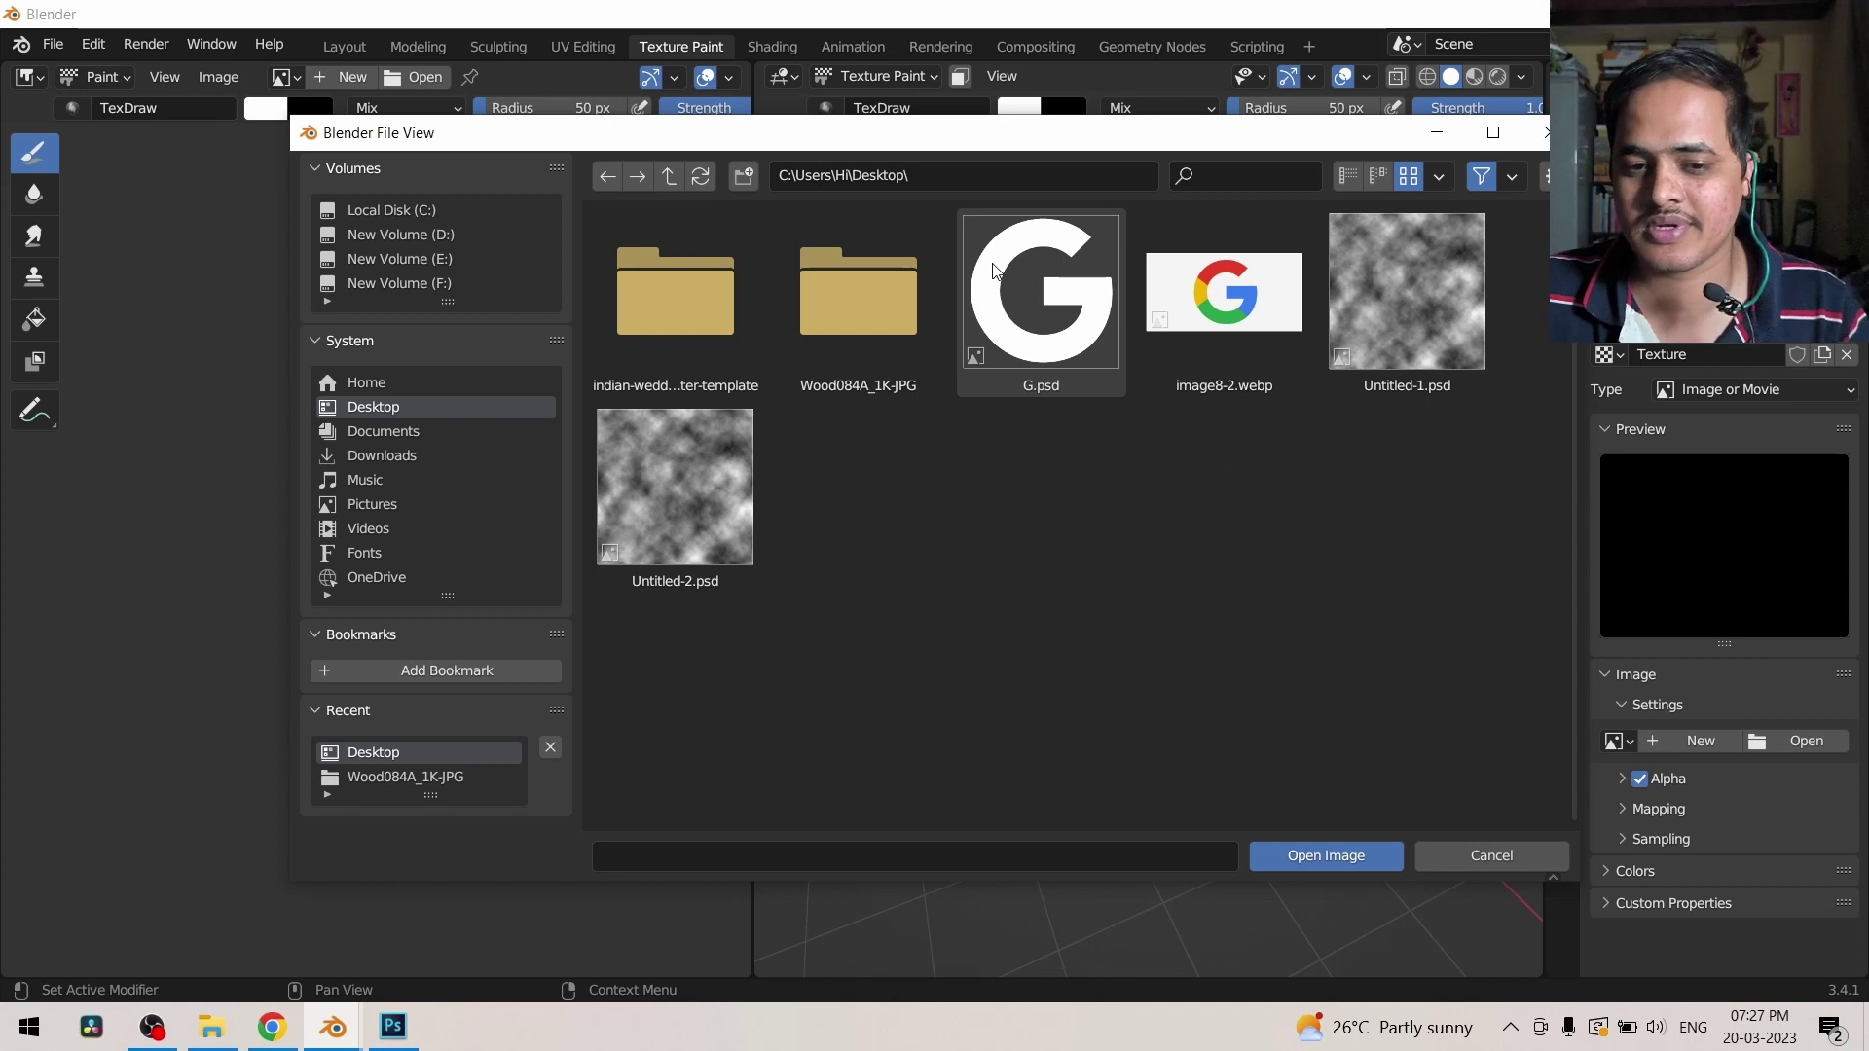
click(1012, 308)
click(1330, 861)
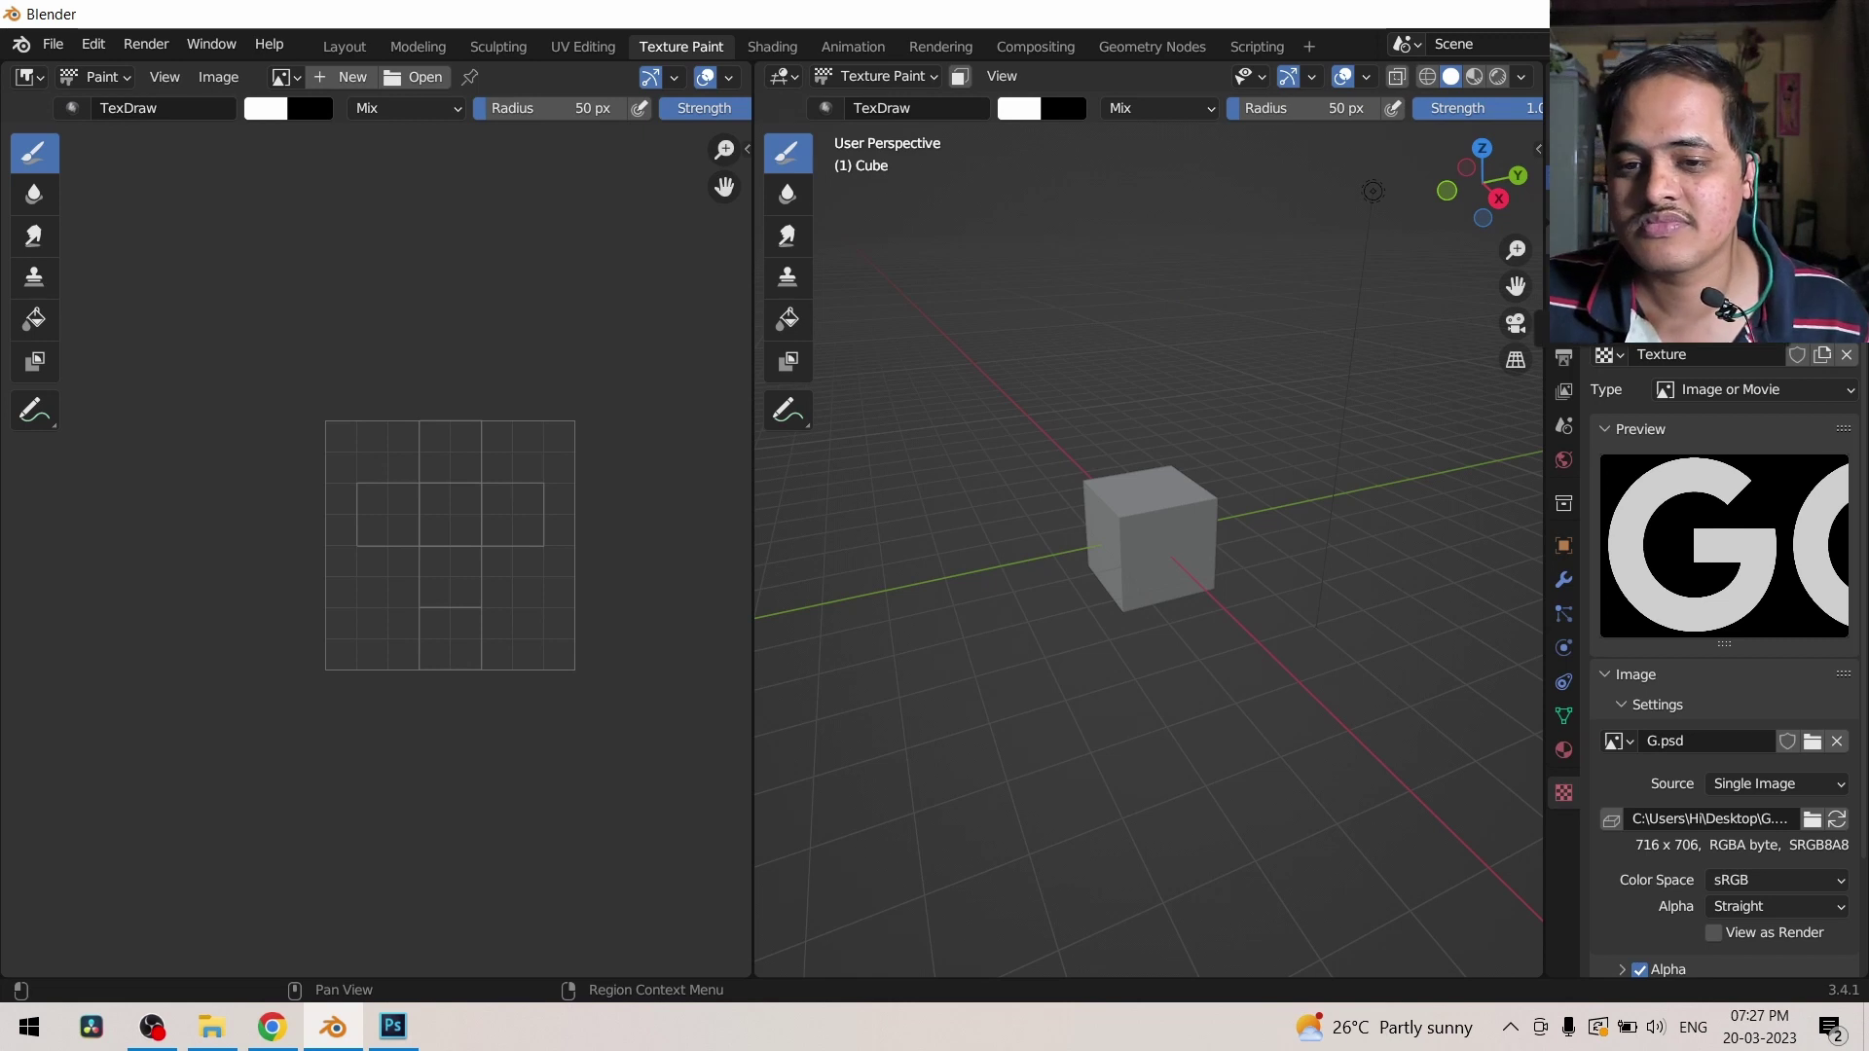
click(1564, 359)
Step: Set the brush's Mask Mapping to Stencil, overlaying the G logo in the viewport
scroll(1555, 740, down, 1)
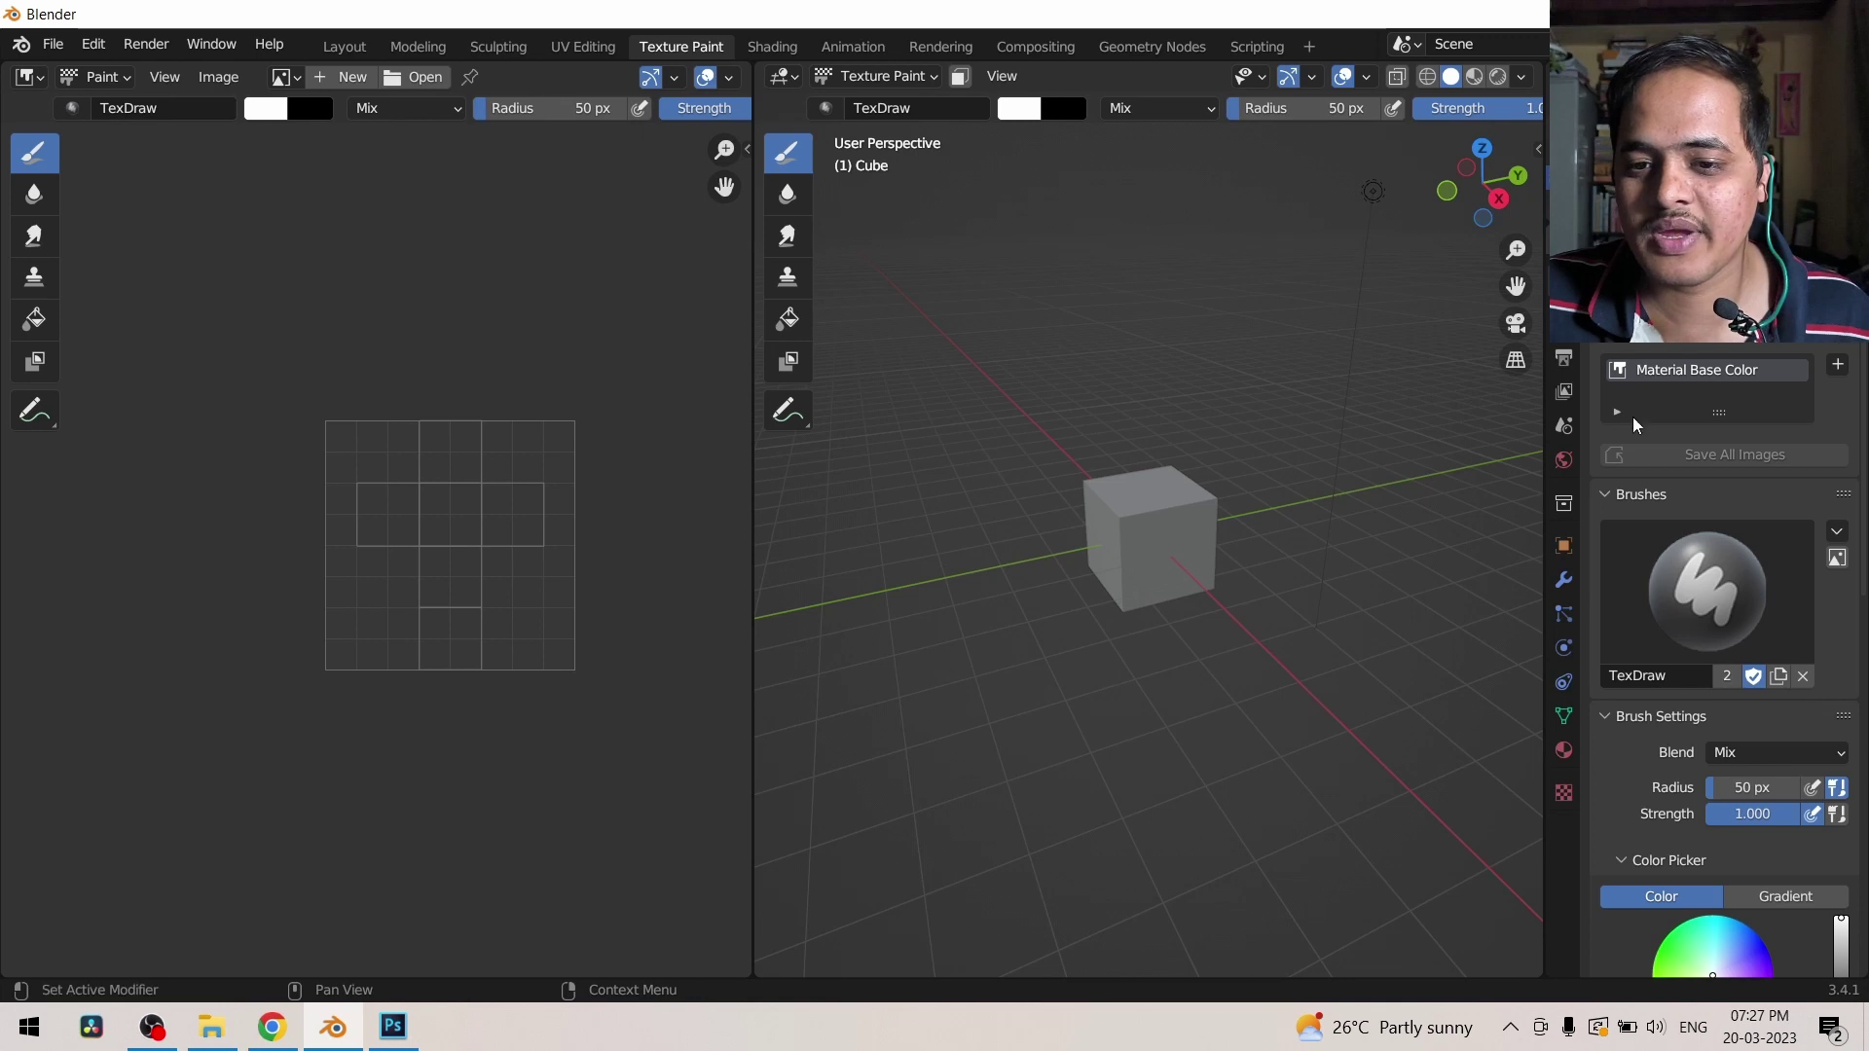
scroll(1596, 614, down, 3)
scroll(1659, 550, down, 3)
scroll(1662, 558, down, 5)
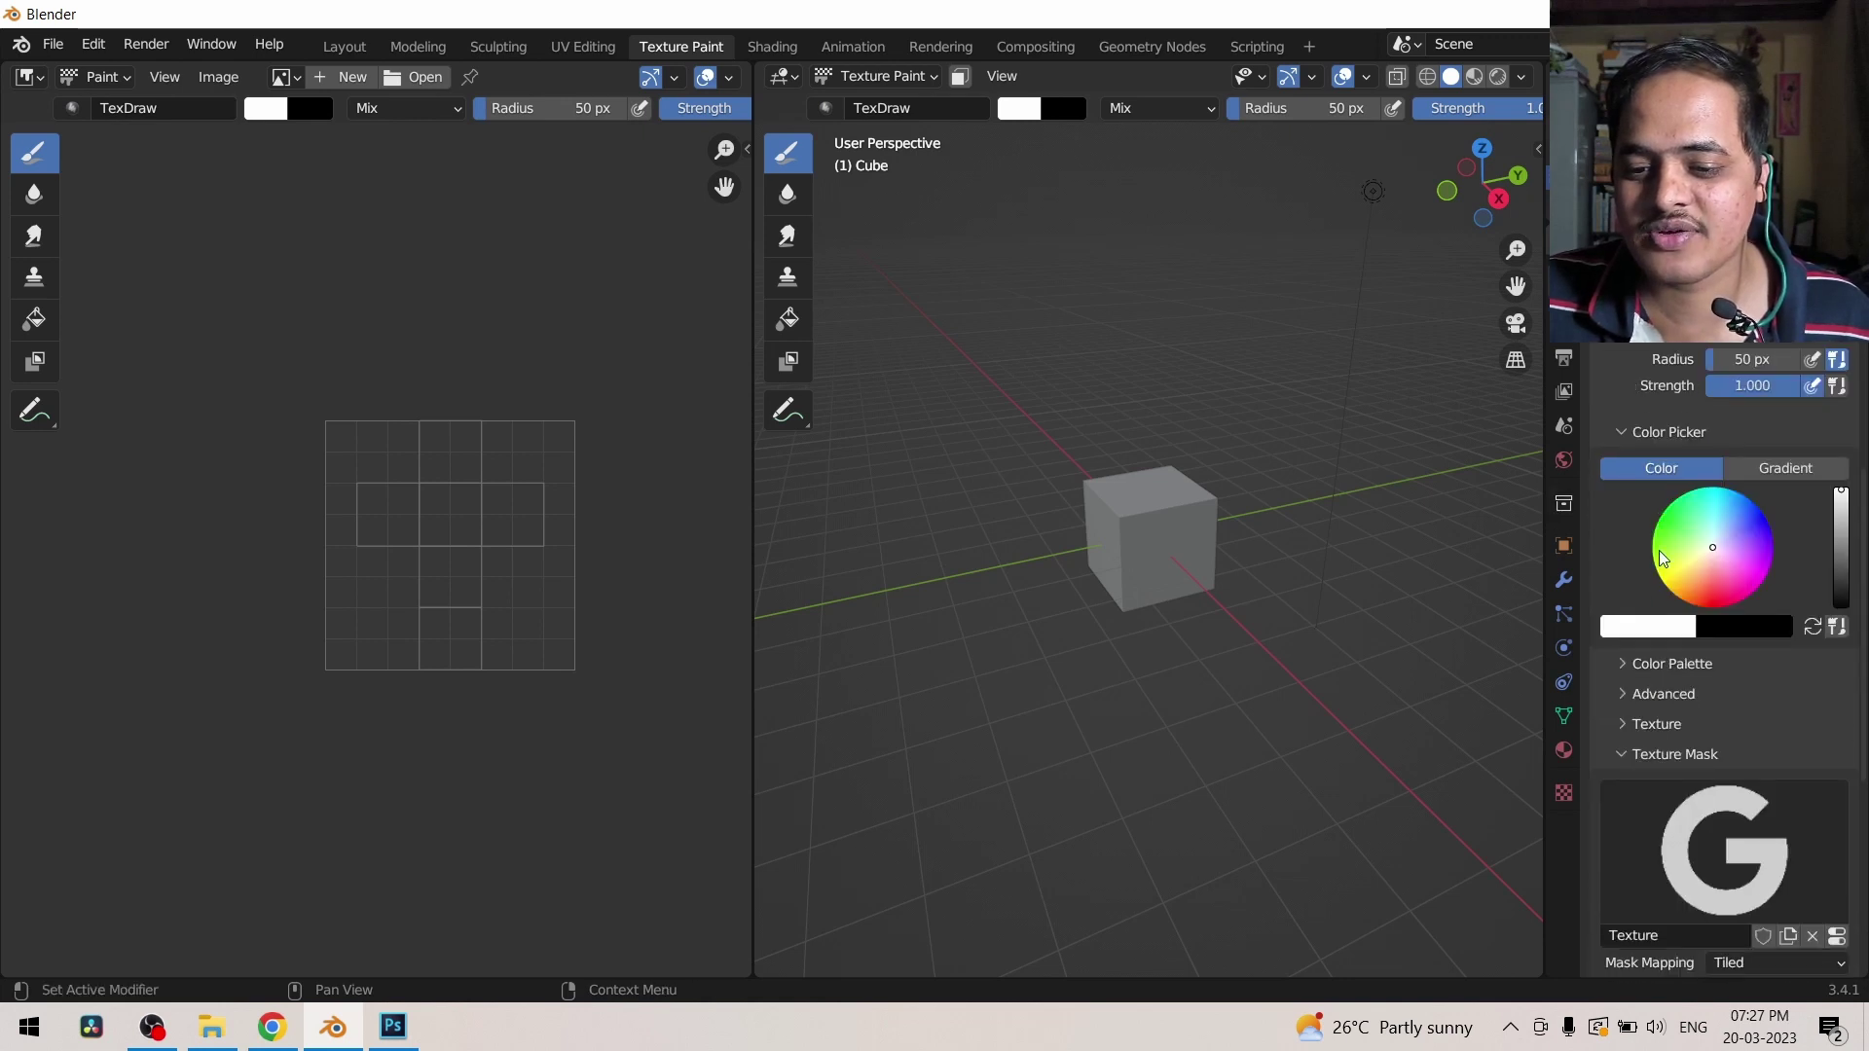
scroll(1663, 558, down, 8)
scroll(1663, 558, down, 4)
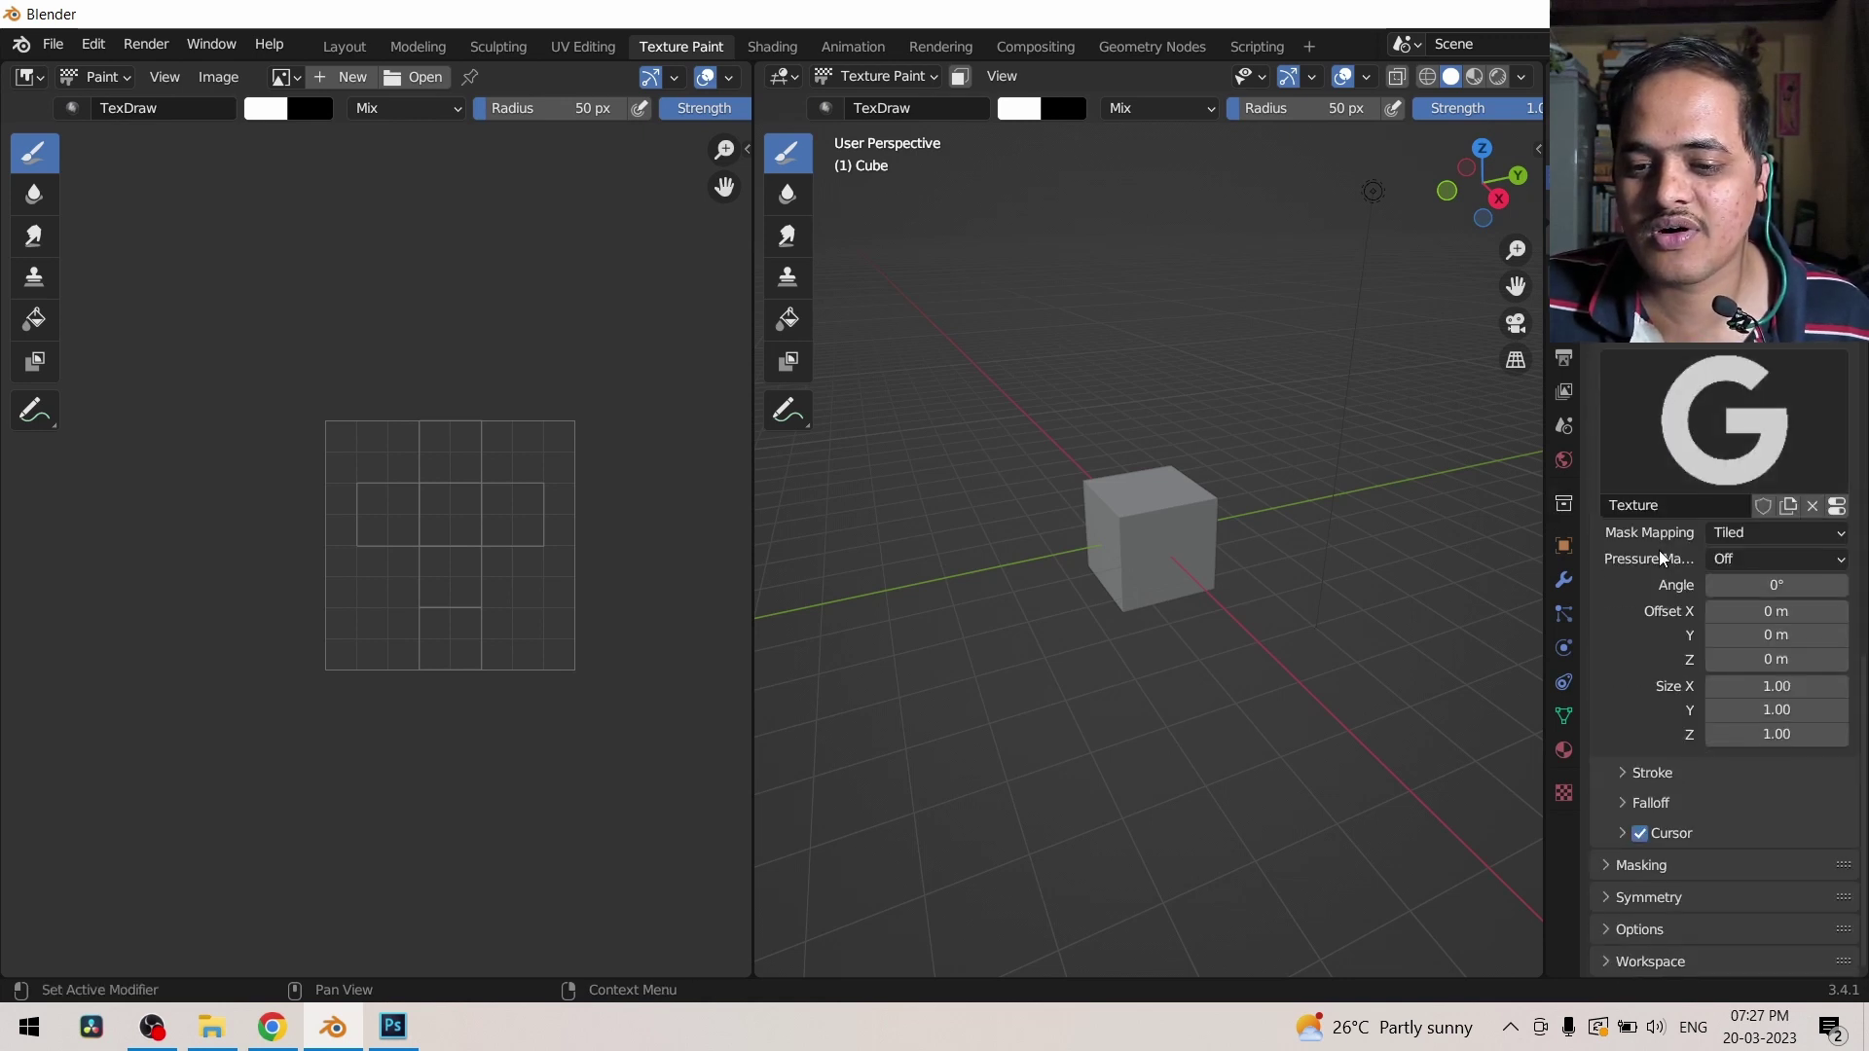
click(1732, 535)
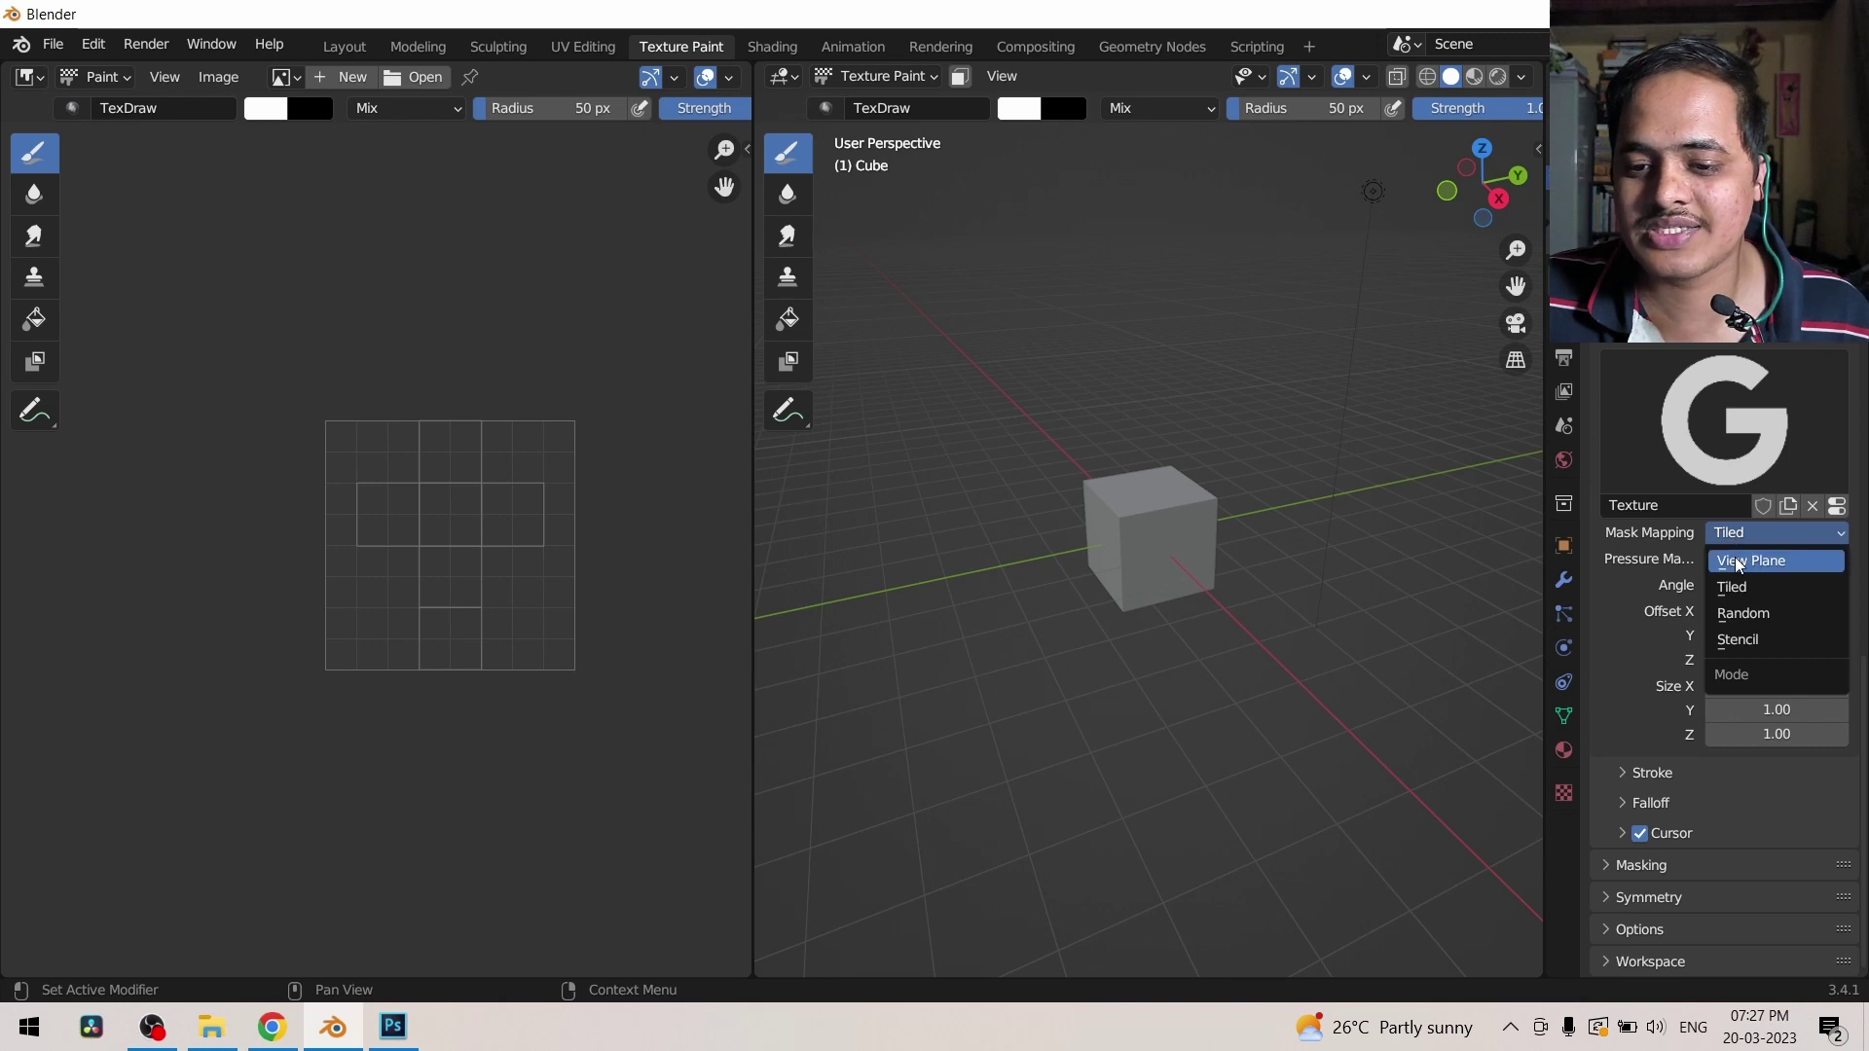
click(1758, 654)
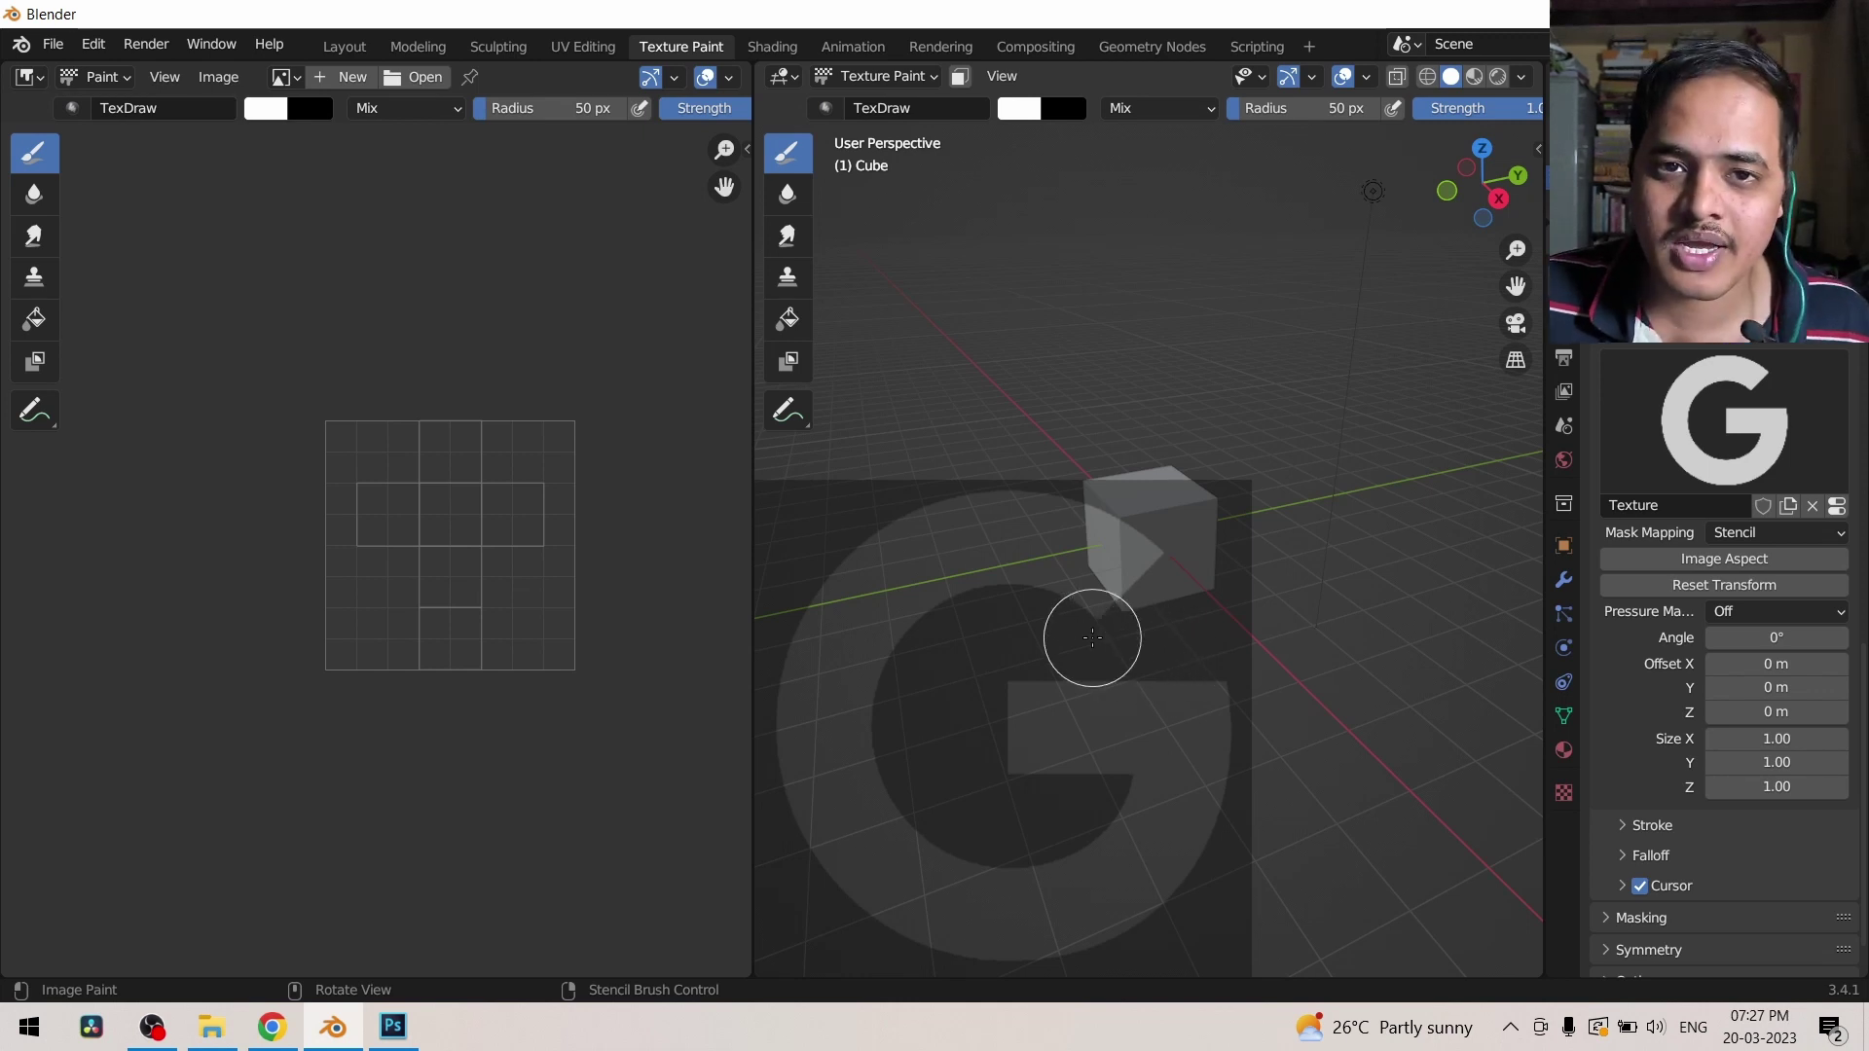
Step: Try moving, enlarging and rotating the G stencil, then reset its transform
mouse_move(1006, 683)
right_down()
mouse_move(1096, 490)
mouse_move(1167, 558)
right_up()
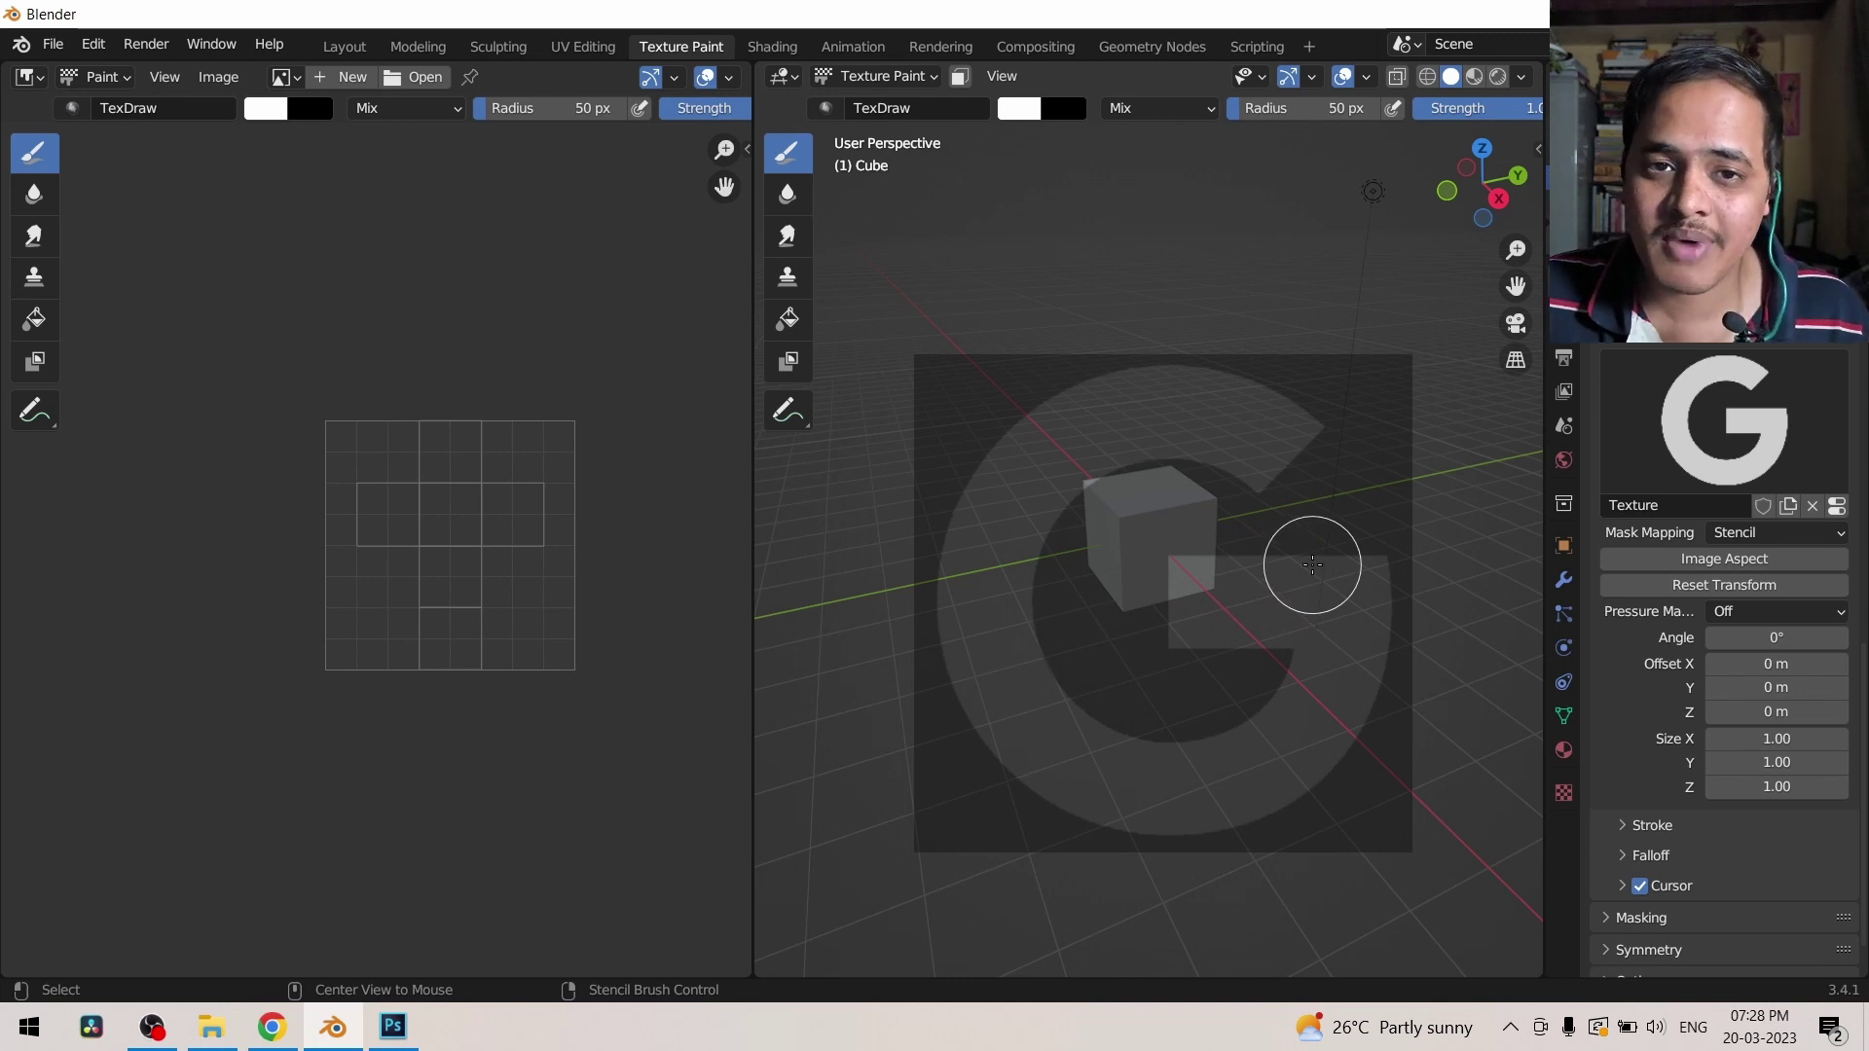
key(shift)
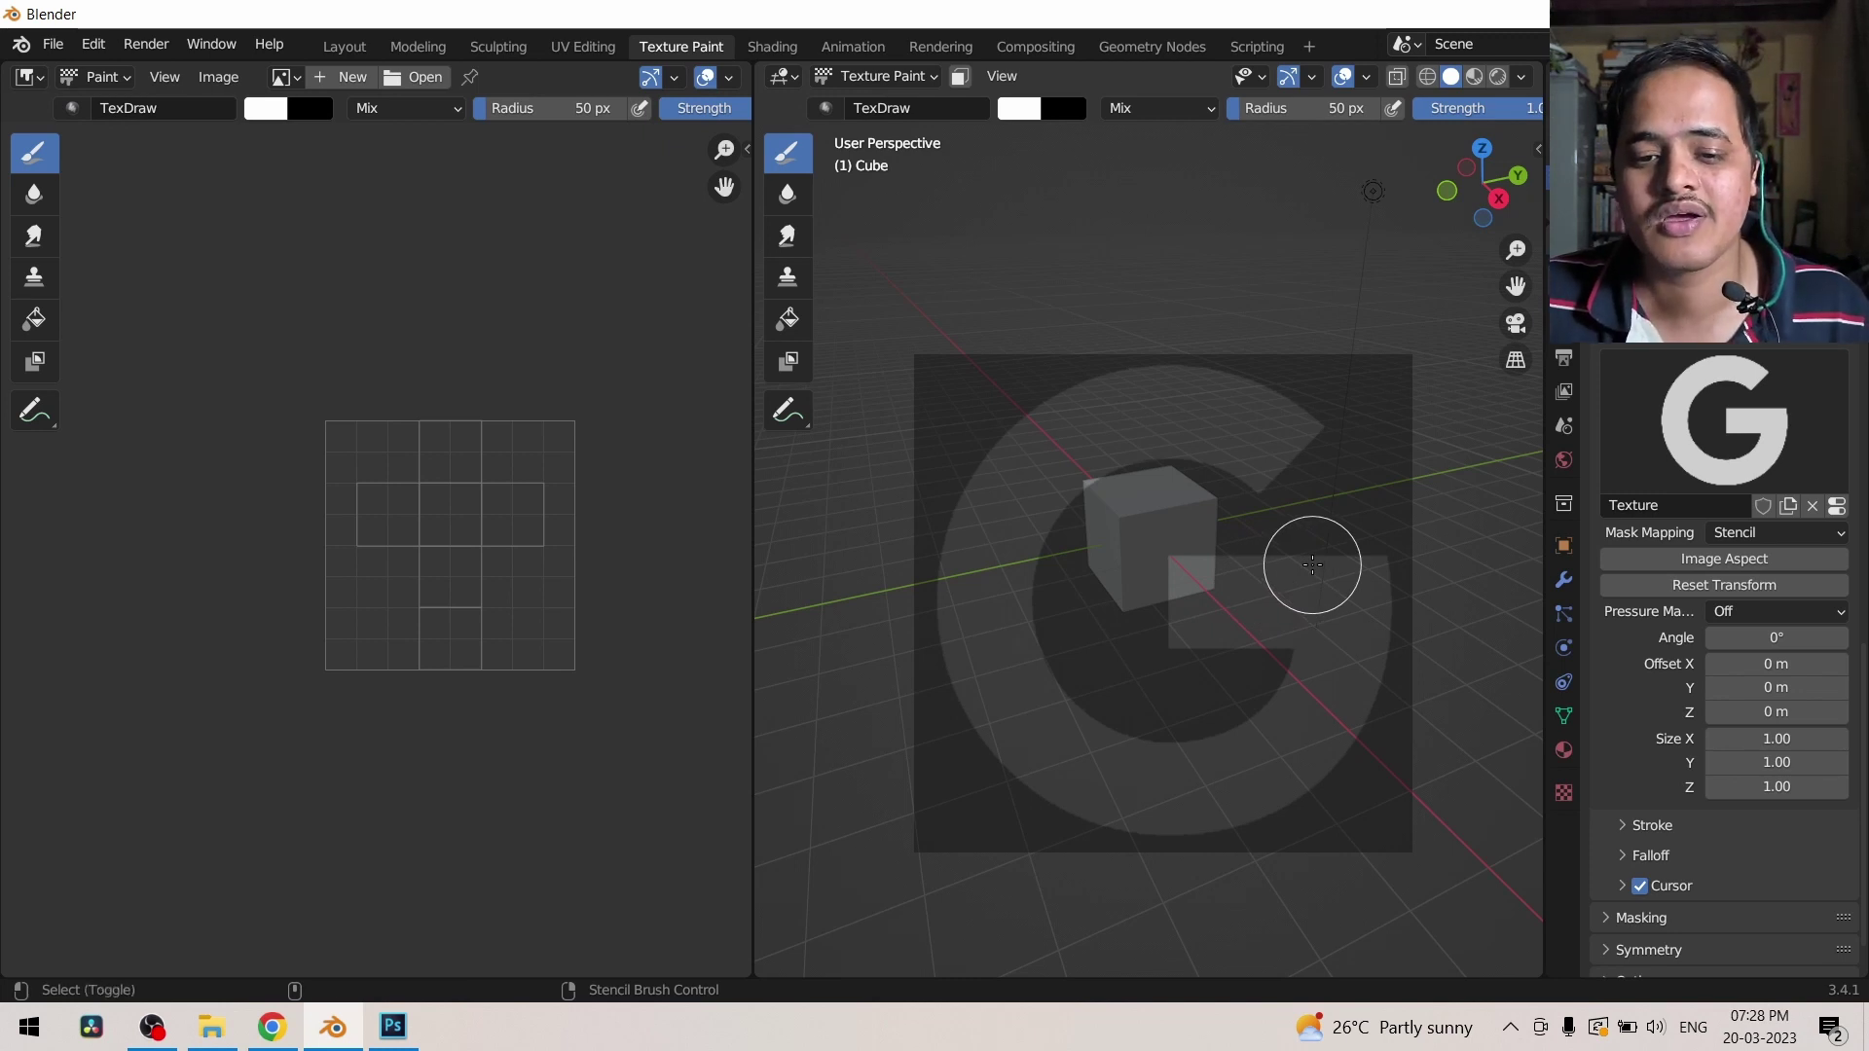
mouse_move(1313, 565)
shift+right_down()
mouse_move(1321, 463)
mouse_move(1189, 597)
mouse_move(1285, 531)
mouse_move(1172, 560)
mouse_move(1285, 491)
mouse_move(1122, 516)
mouse_move(1173, 555)
mouse_move(1173, 584)
mouse_move(1201, 581)
shift+right_up()
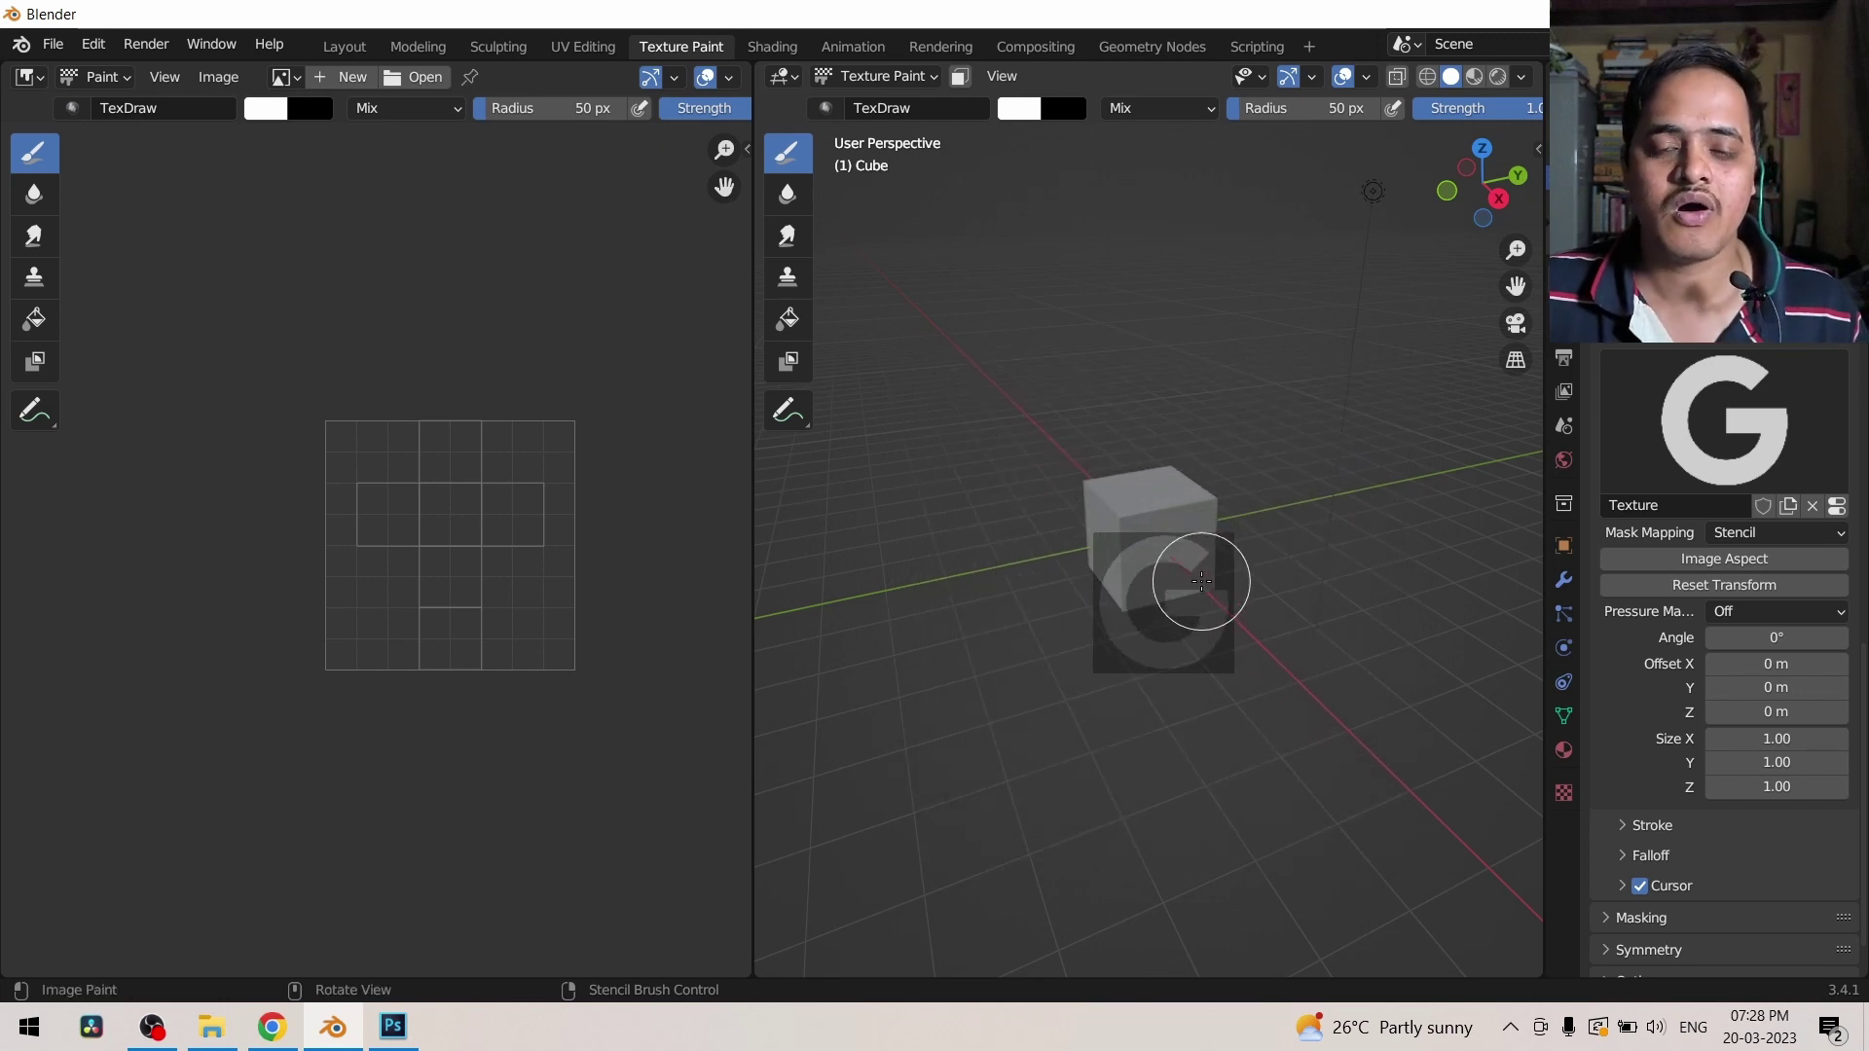
mouse_move(1291, 591)
ctrl+right_down()
mouse_move(1284, 652)
mouse_move(1119, 755)
mouse_move(960, 547)
mouse_move(1152, 396)
mouse_move(1299, 547)
mouse_move(1281, 655)
ctrl+right_up()
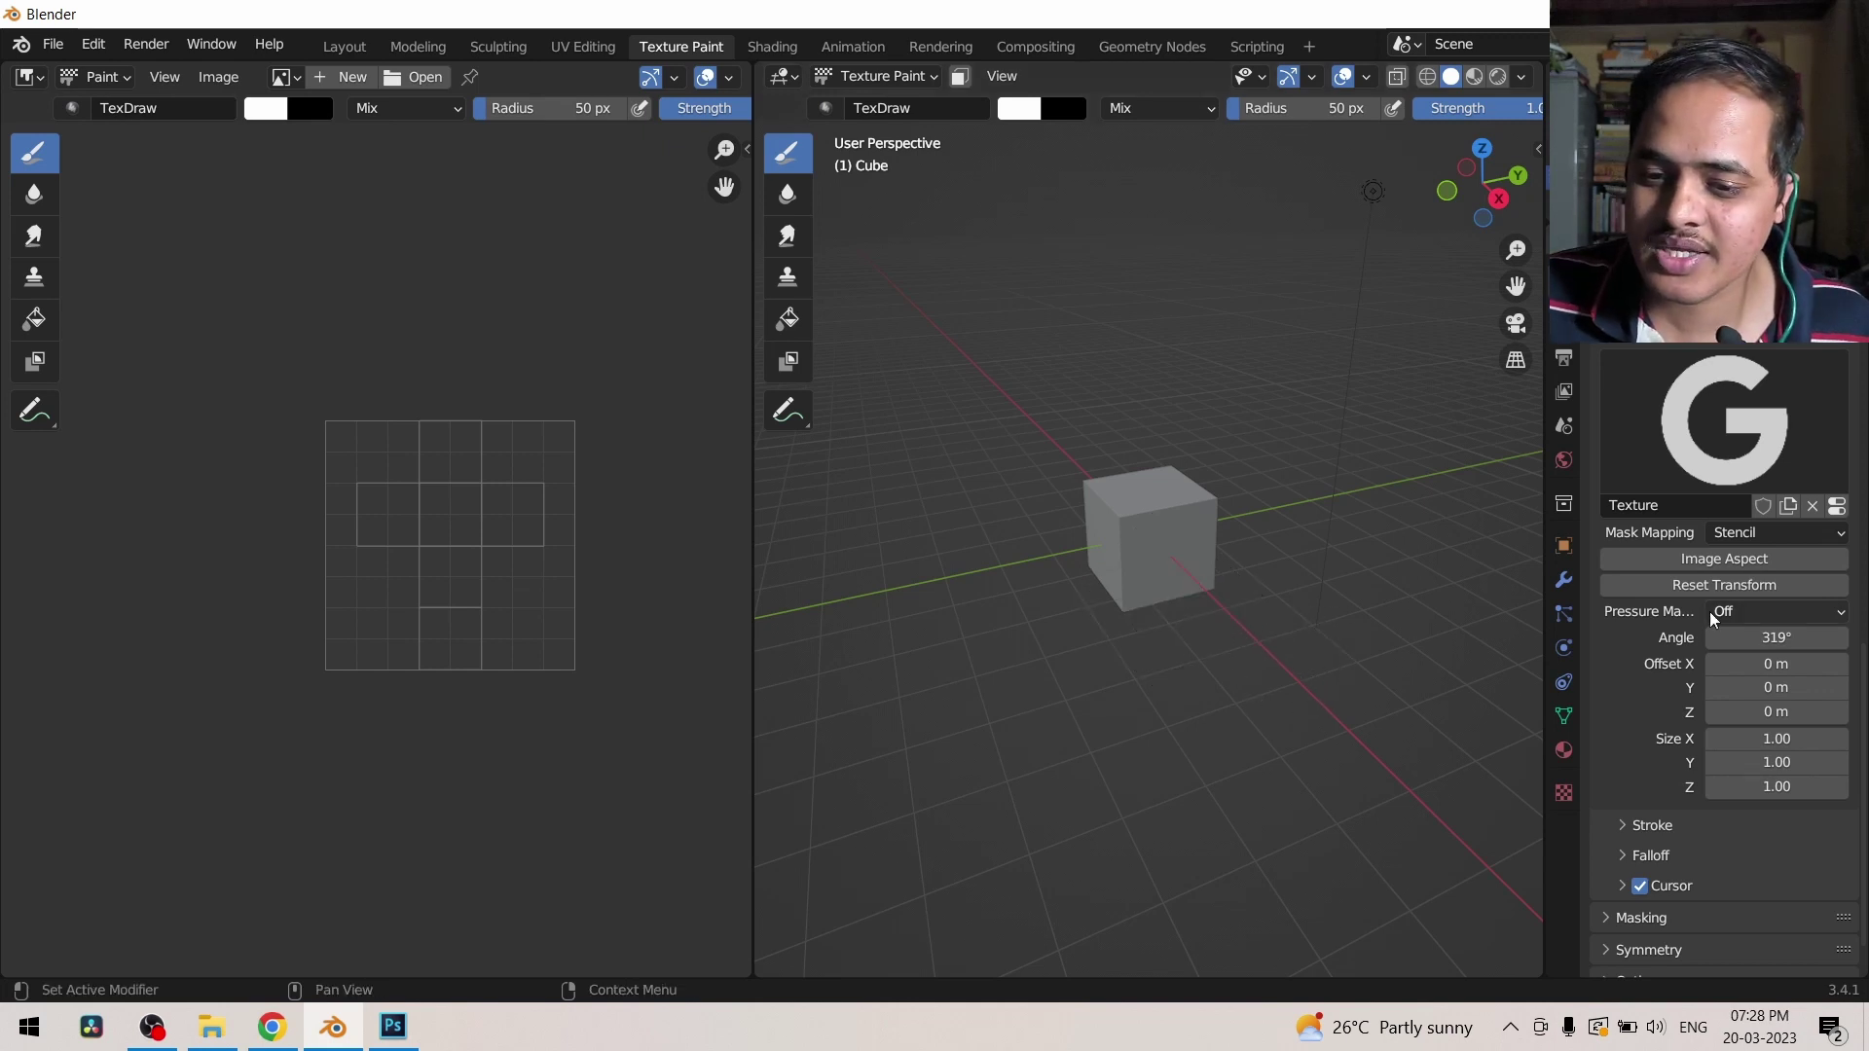
click(1713, 586)
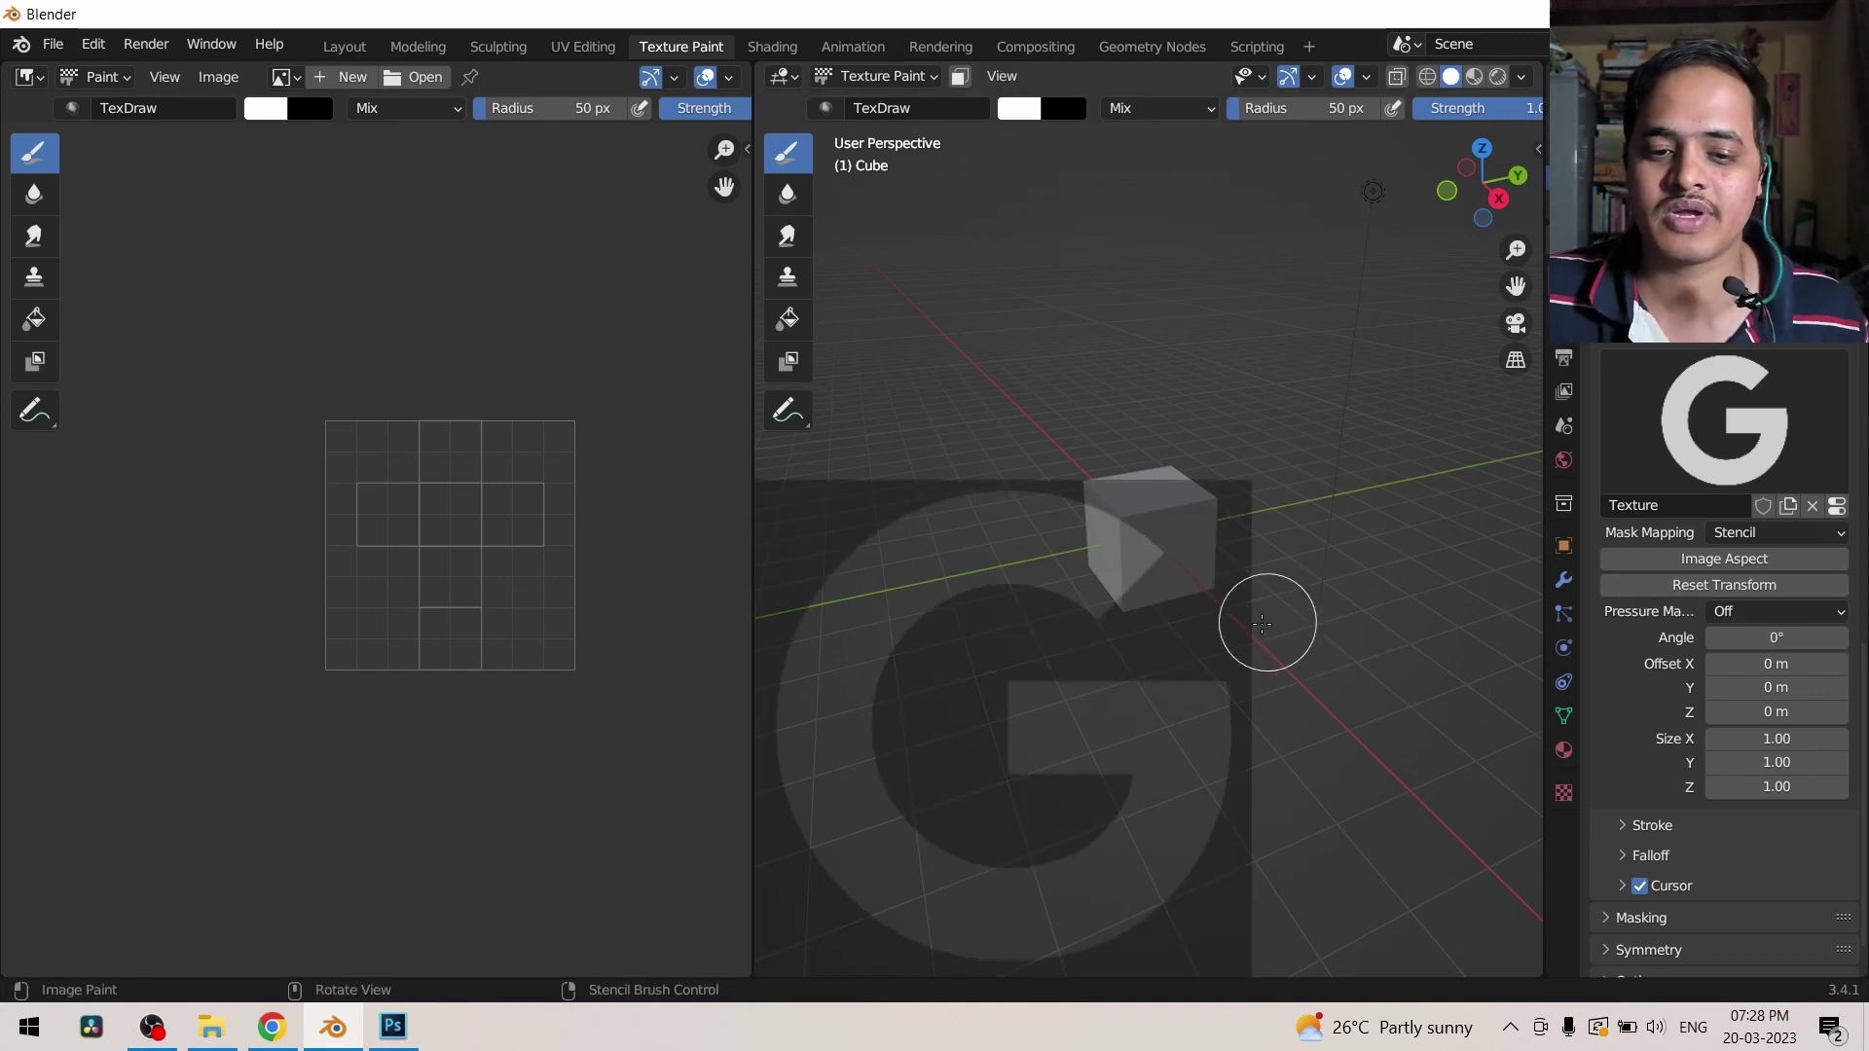
Step: Shrink the G stencil and position it over the cube's front face, zoomed in
mouse_move(1223, 655)
shift+right_down()
mouse_move(1042, 681)
mouse_move(998, 765)
shift+right_up()
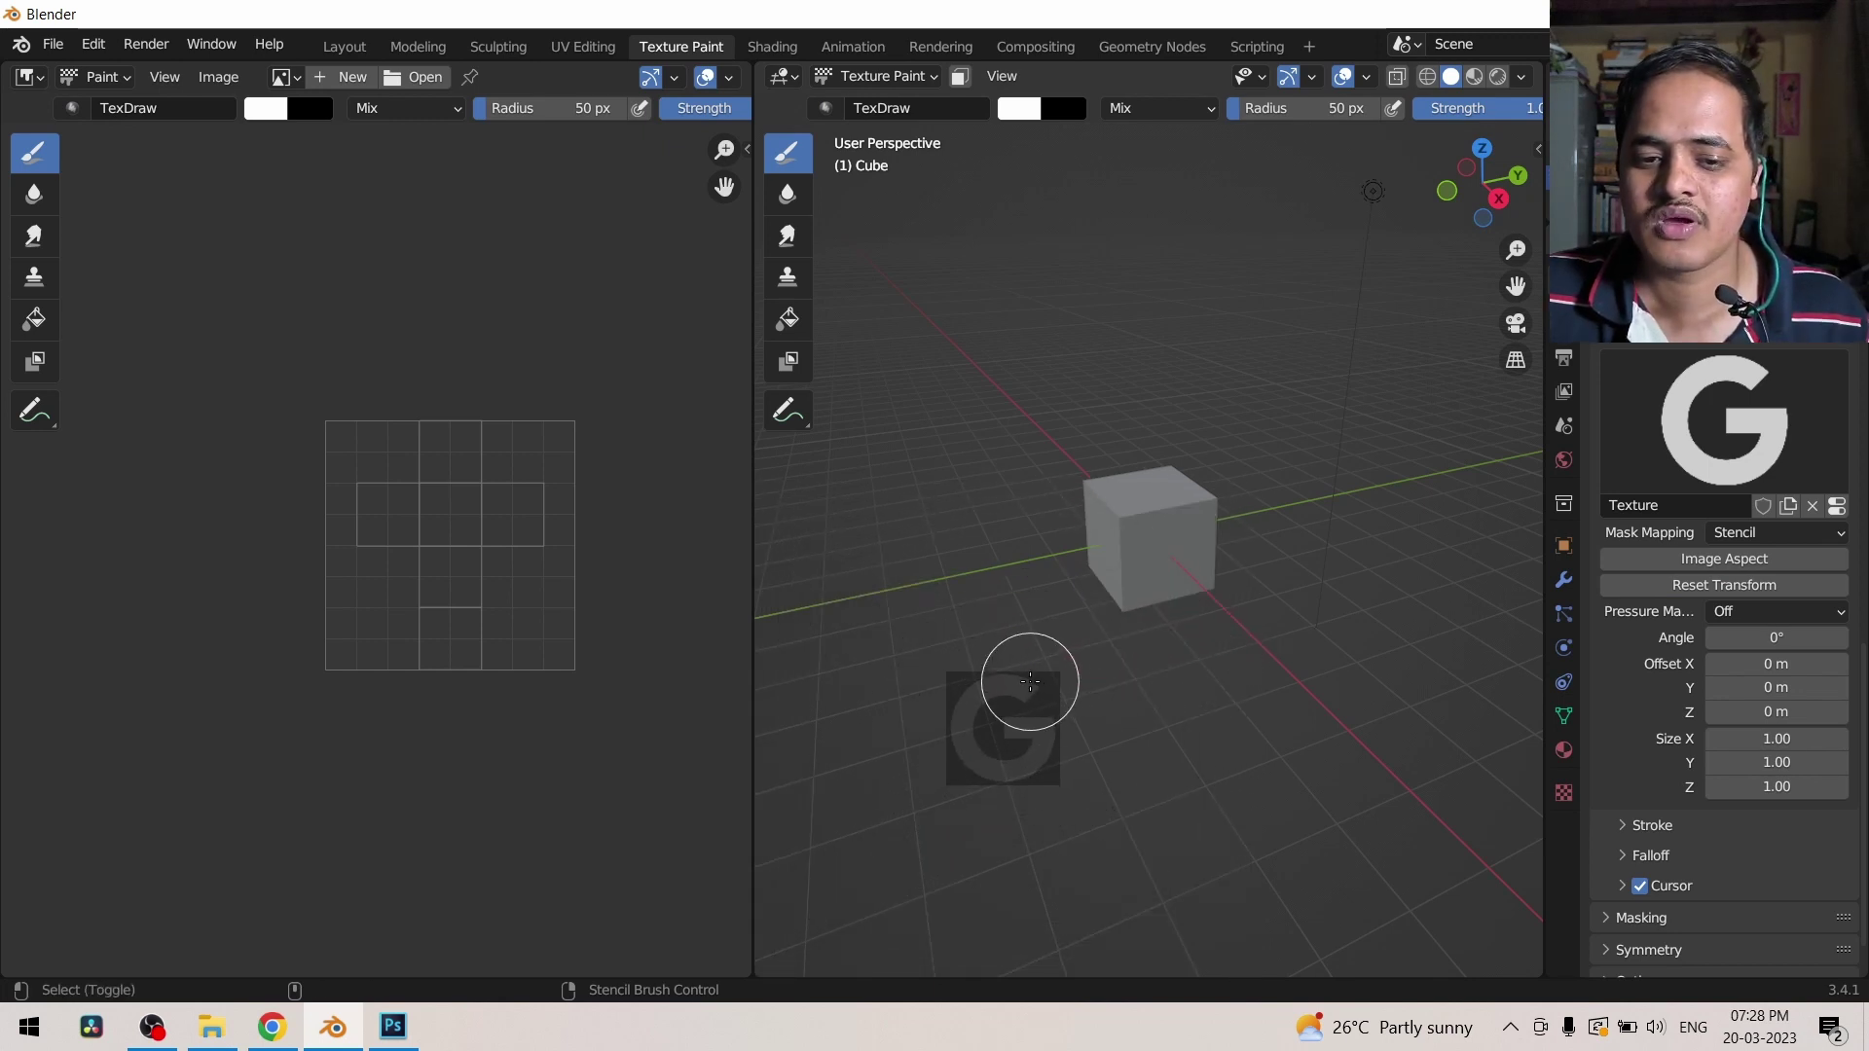
right_drag(997, 764, 1169, 545)
scroll(1169, 545, up, 3)
scroll(1169, 545, up, 2)
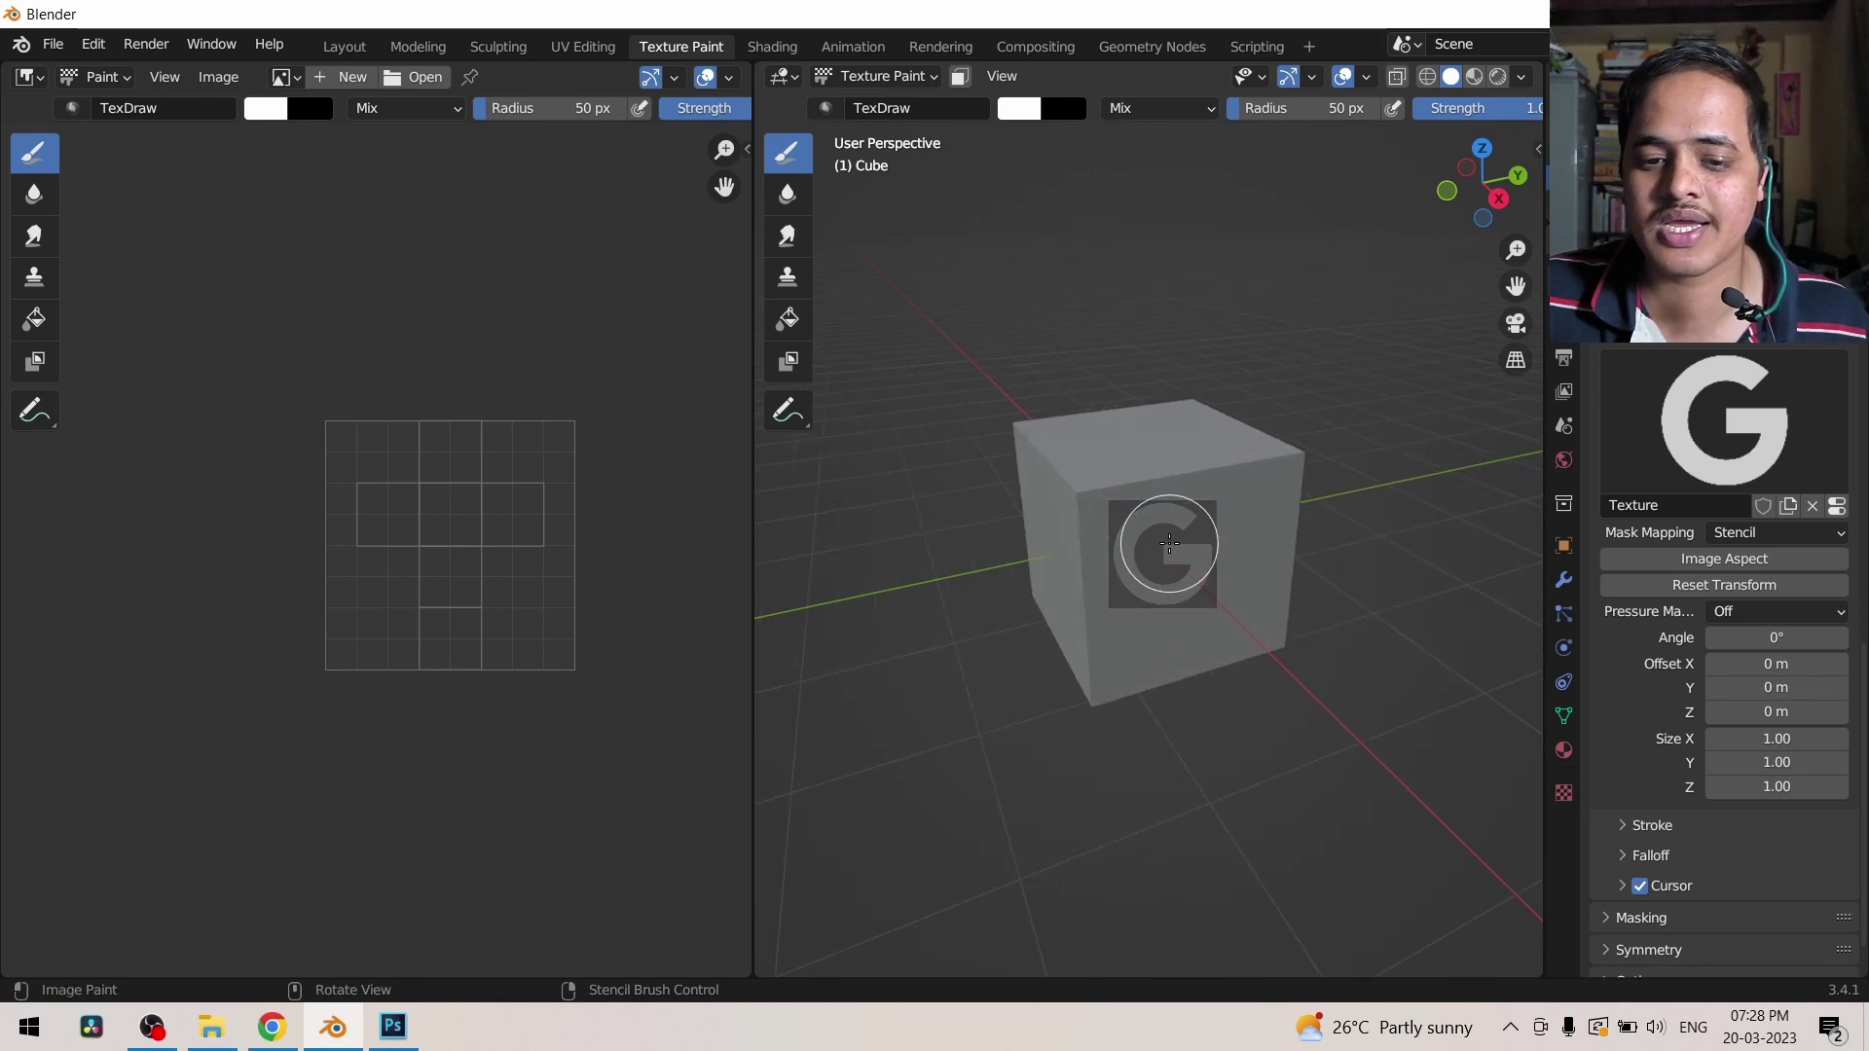
mouse_move(1169, 634)
alt+middle_down()
mouse_move(1127, 628)
mouse_move(1271, 654)
alt+middle_up()
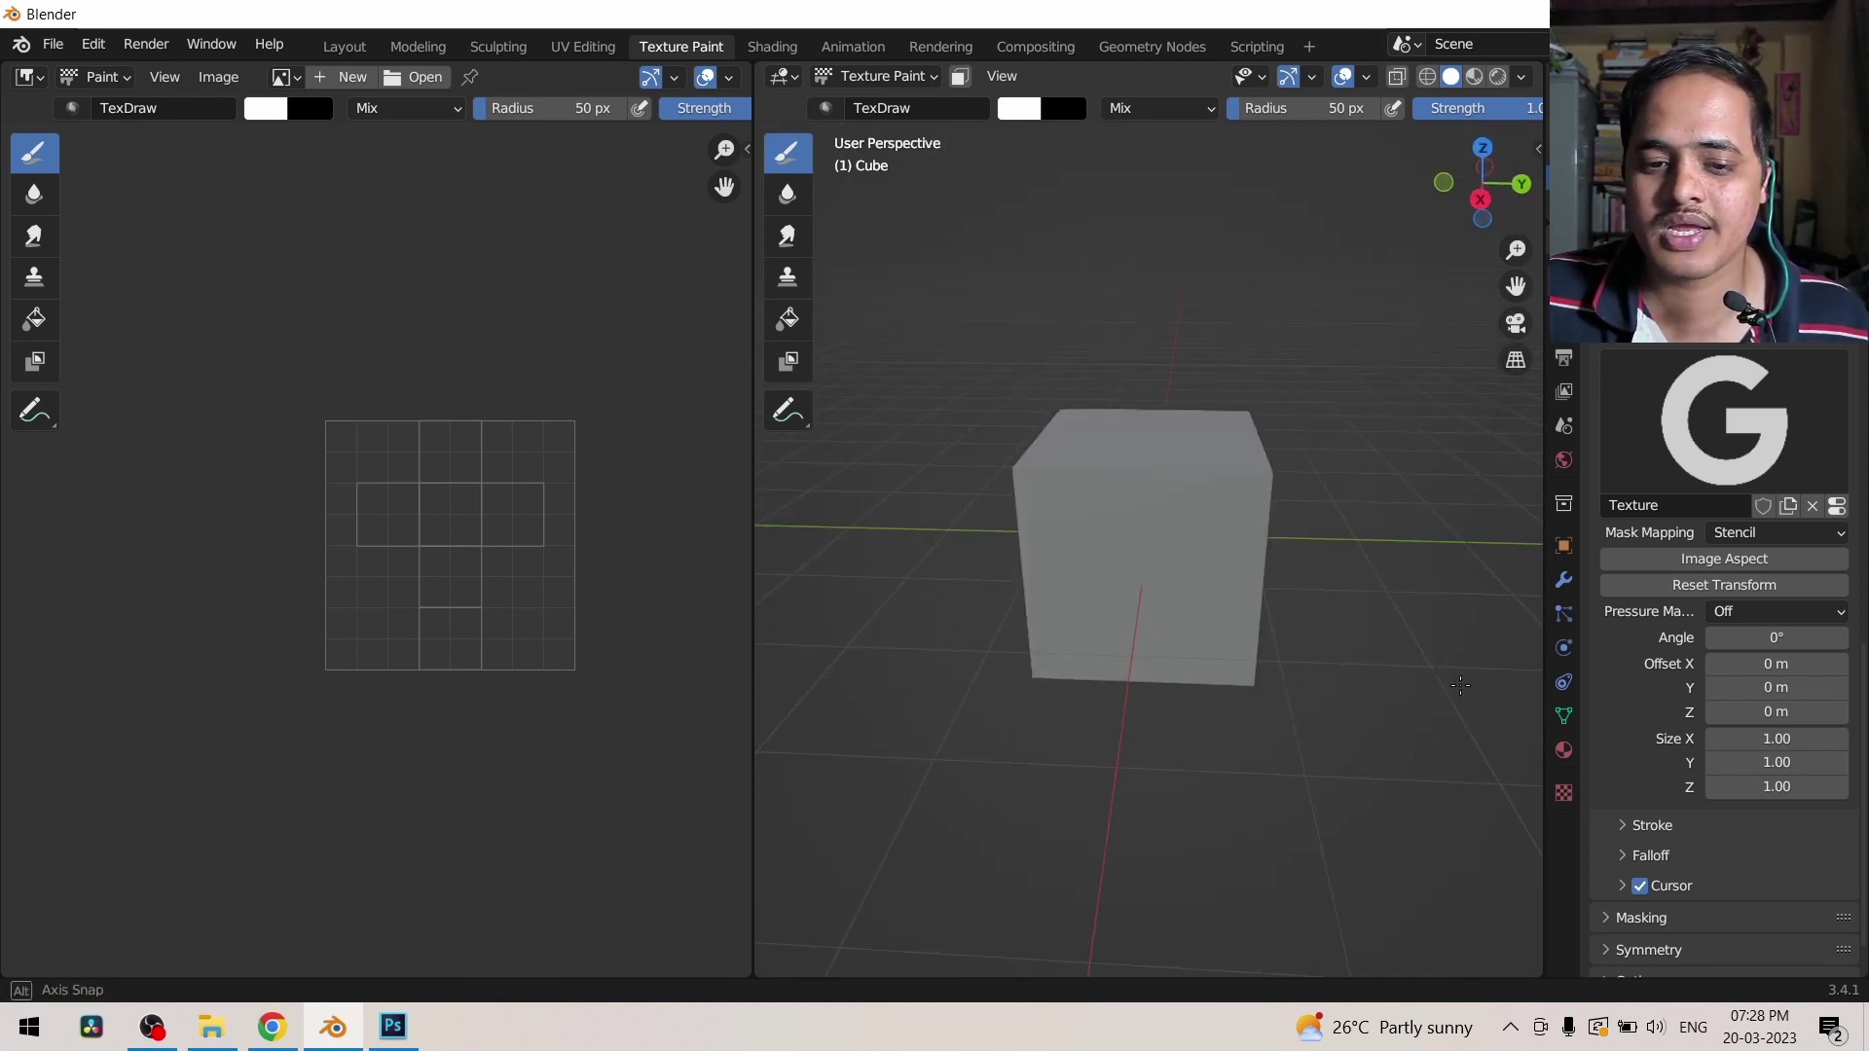
click(1024, 109)
Step: Pick a bright blue paint colour and paint the G onto the front face through the stencil
click(1170, 165)
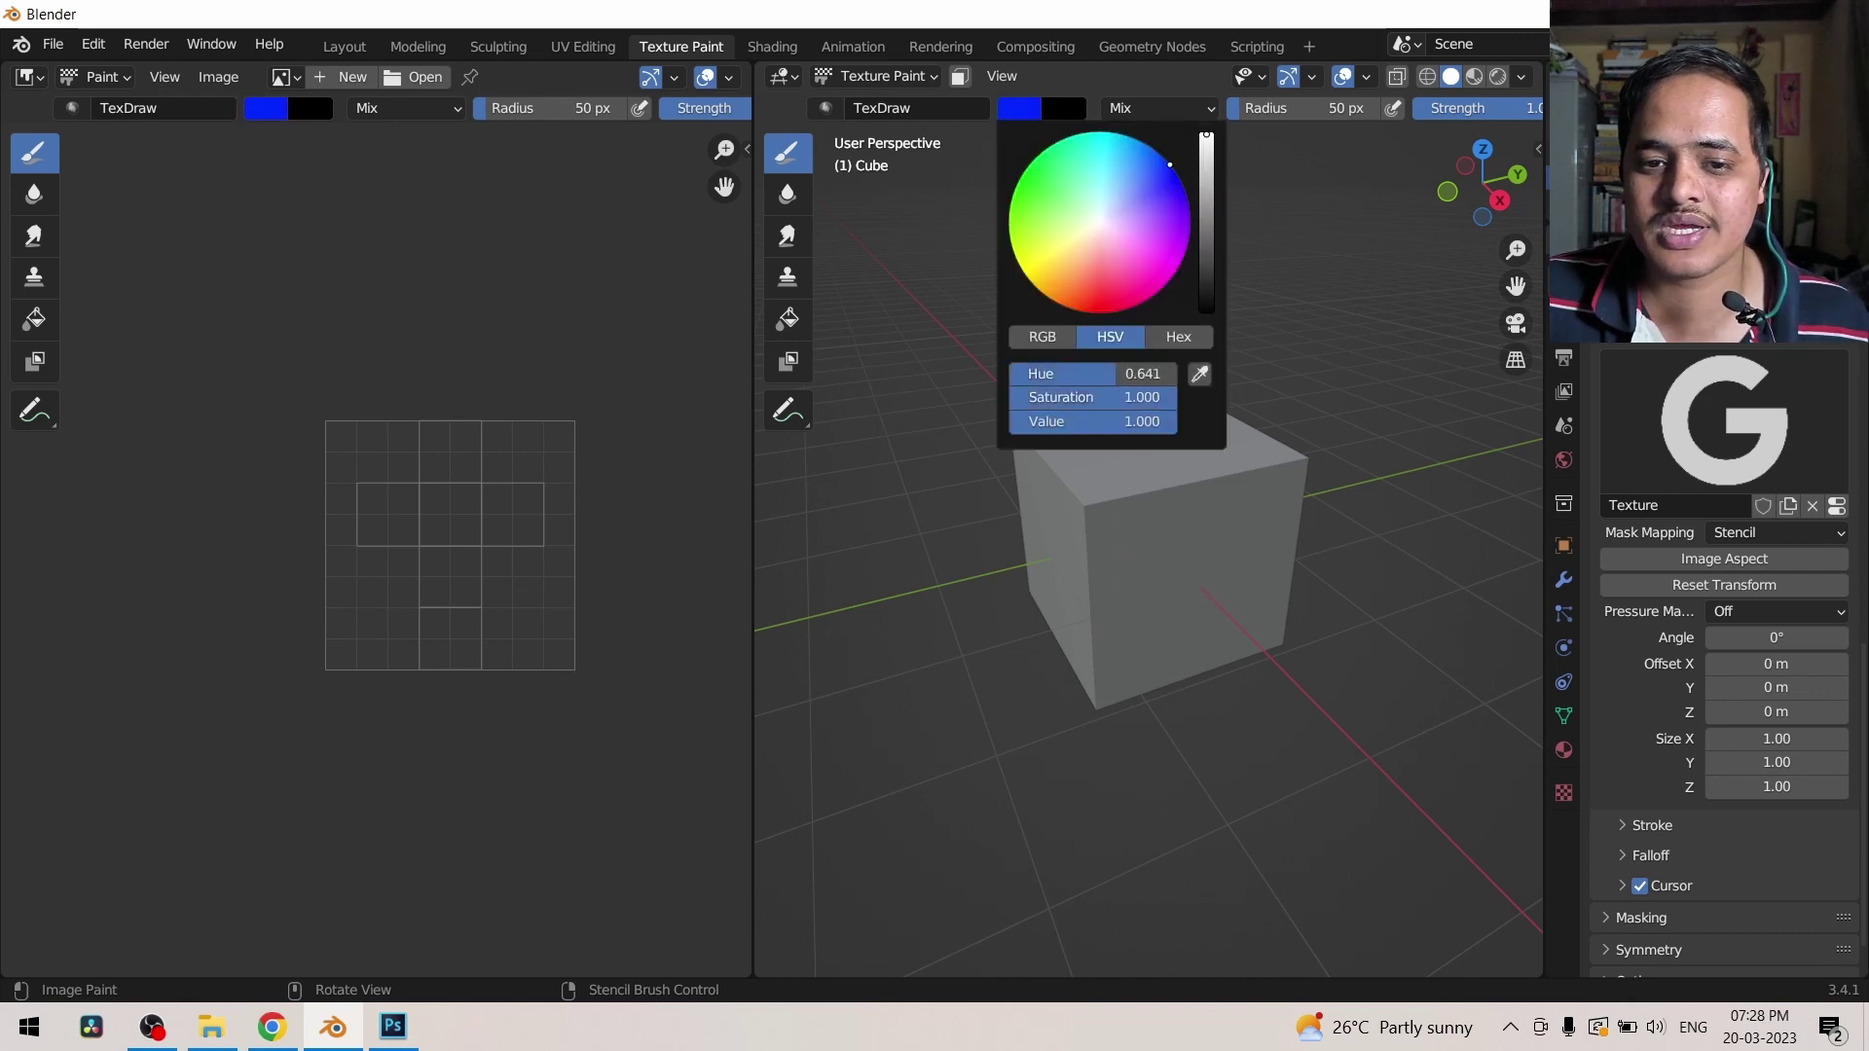
drag(1164, 156, 1150, 145)
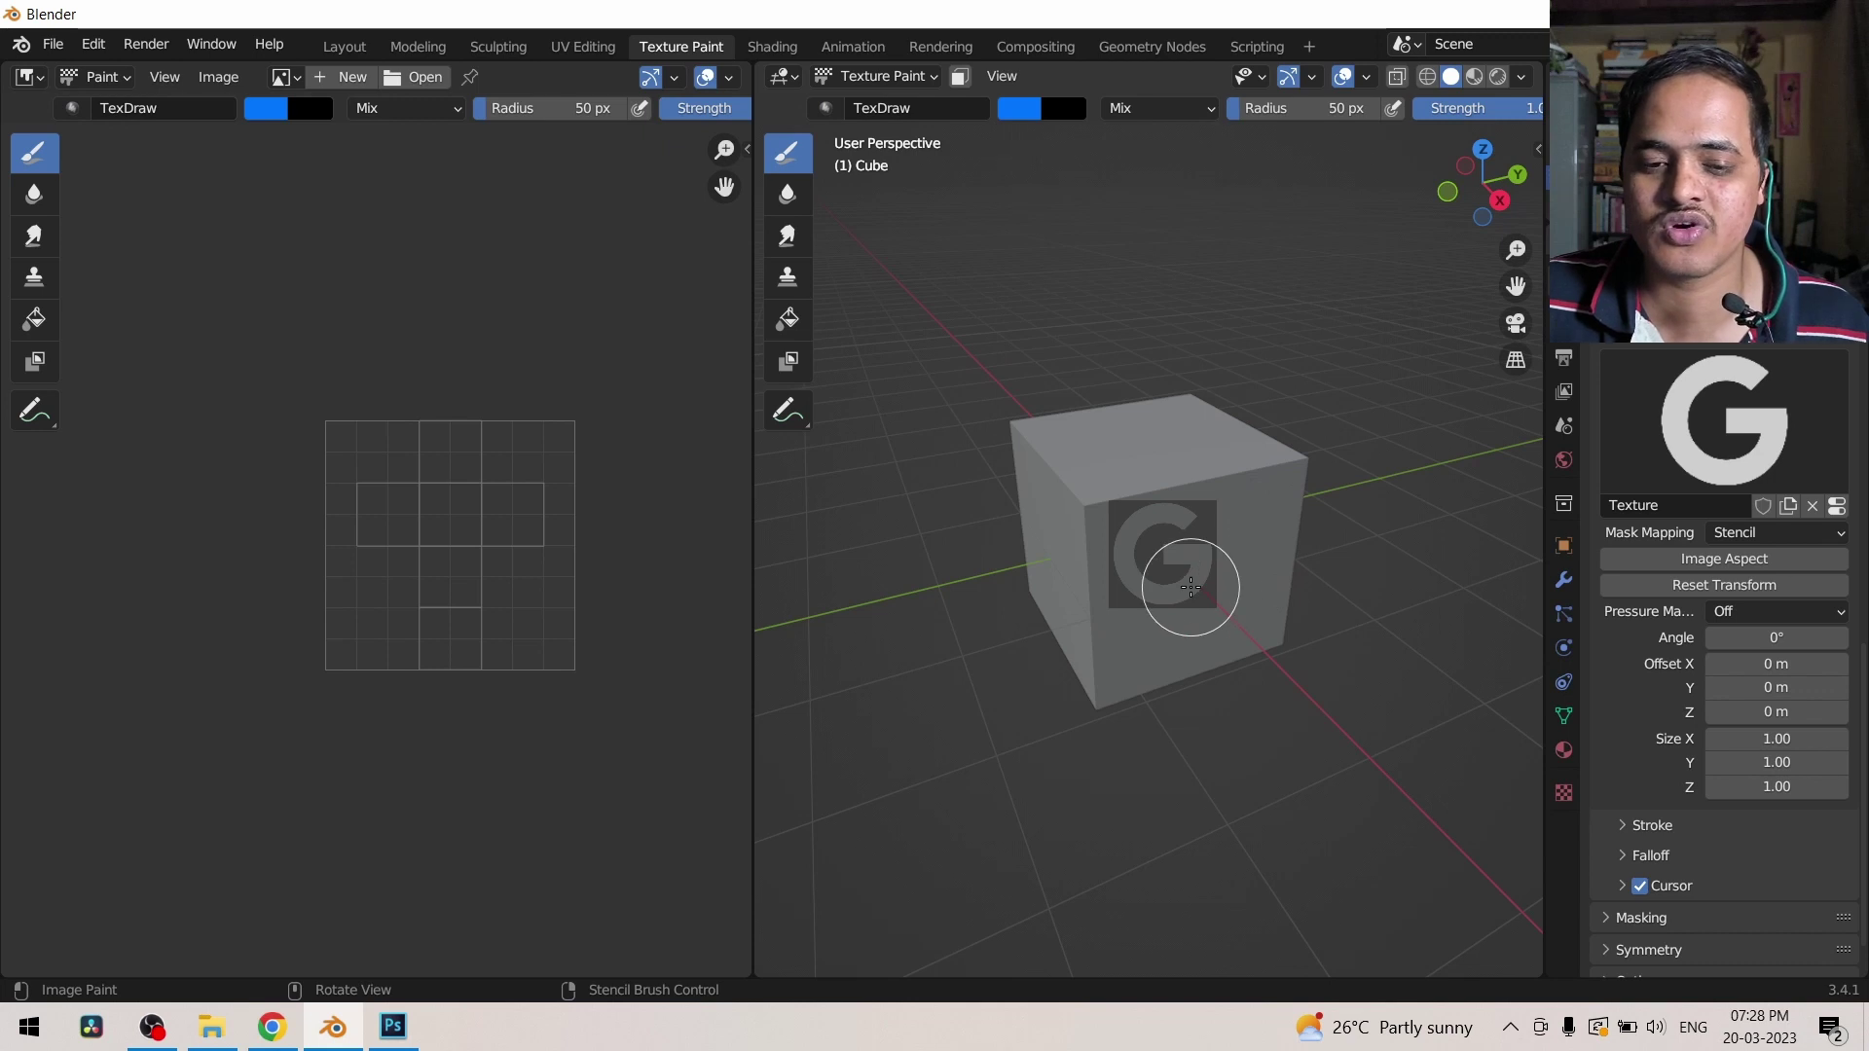
mouse_move(1208, 549)
mouse_down()
mouse_move(1106, 555)
mouse_move(1240, 534)
mouse_move(1104, 553)
mouse_move(1183, 497)
mouse_up()
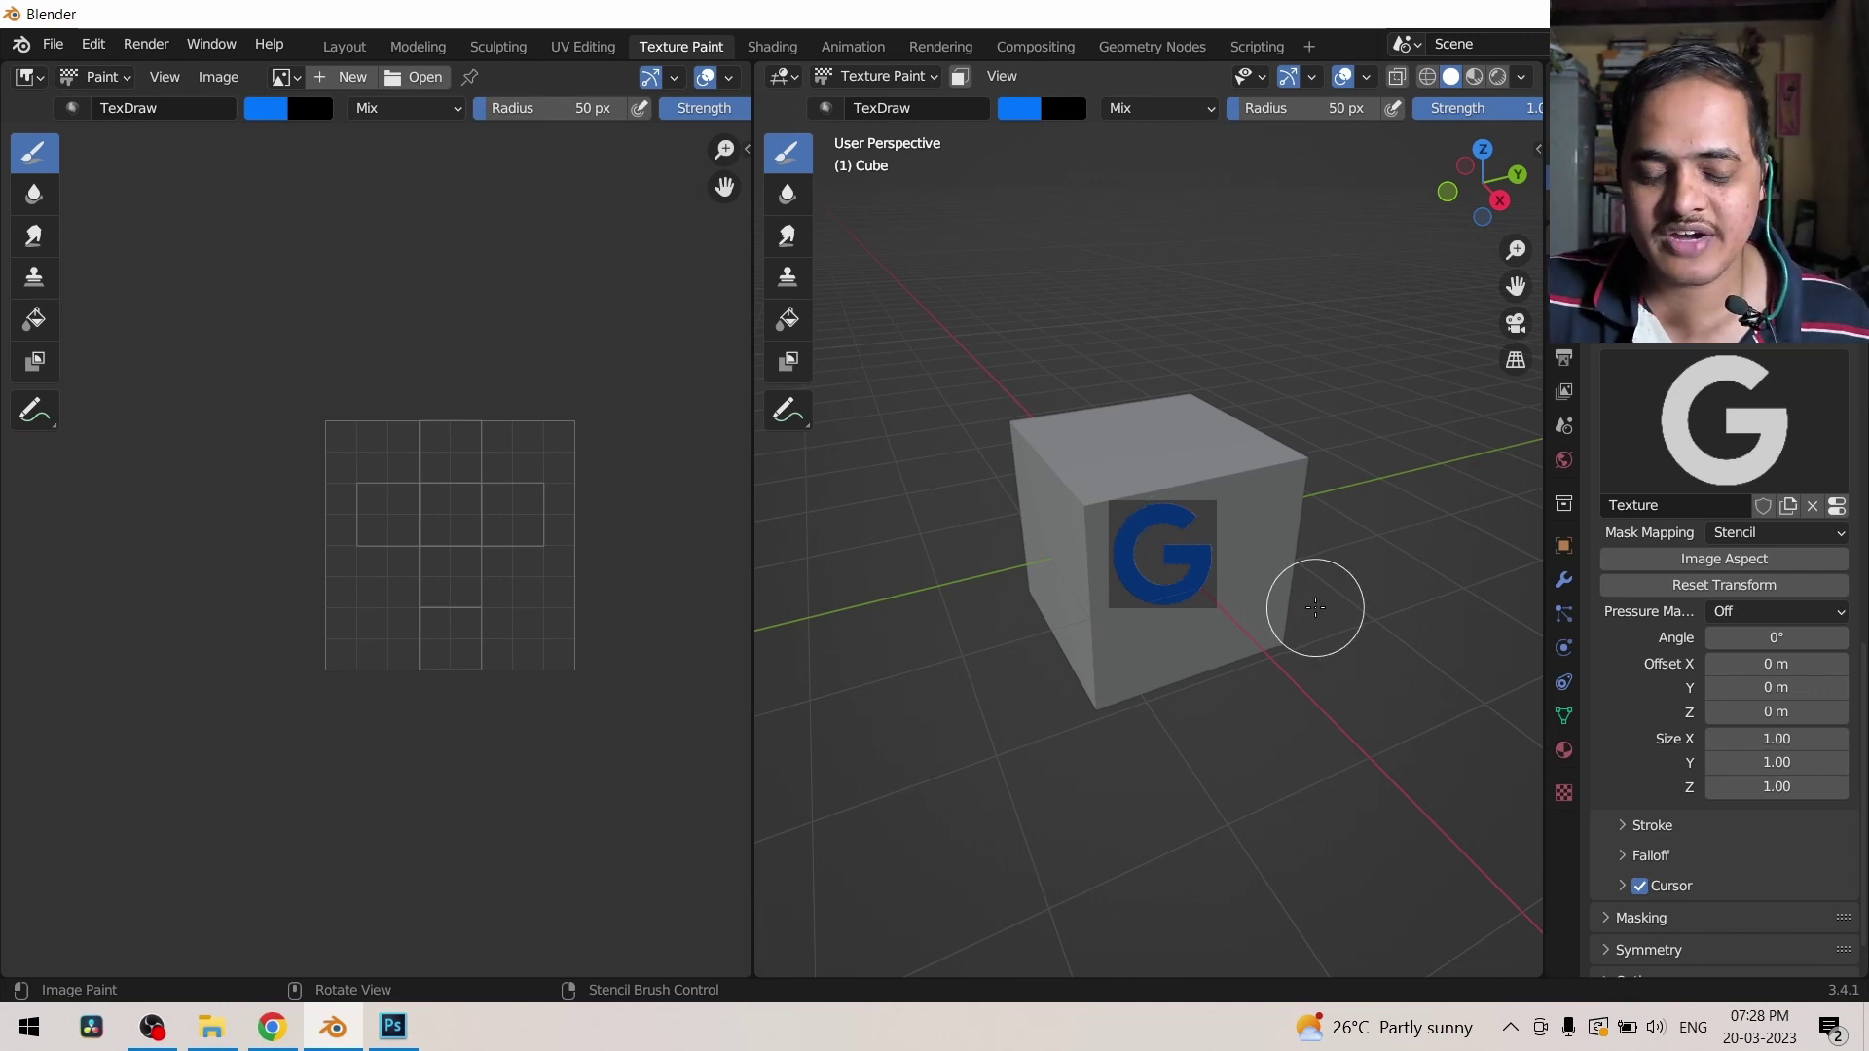
mouse_move(1315, 608)
middle_down()
mouse_move(1223, 551)
mouse_move(1012, 576)
middle_up()
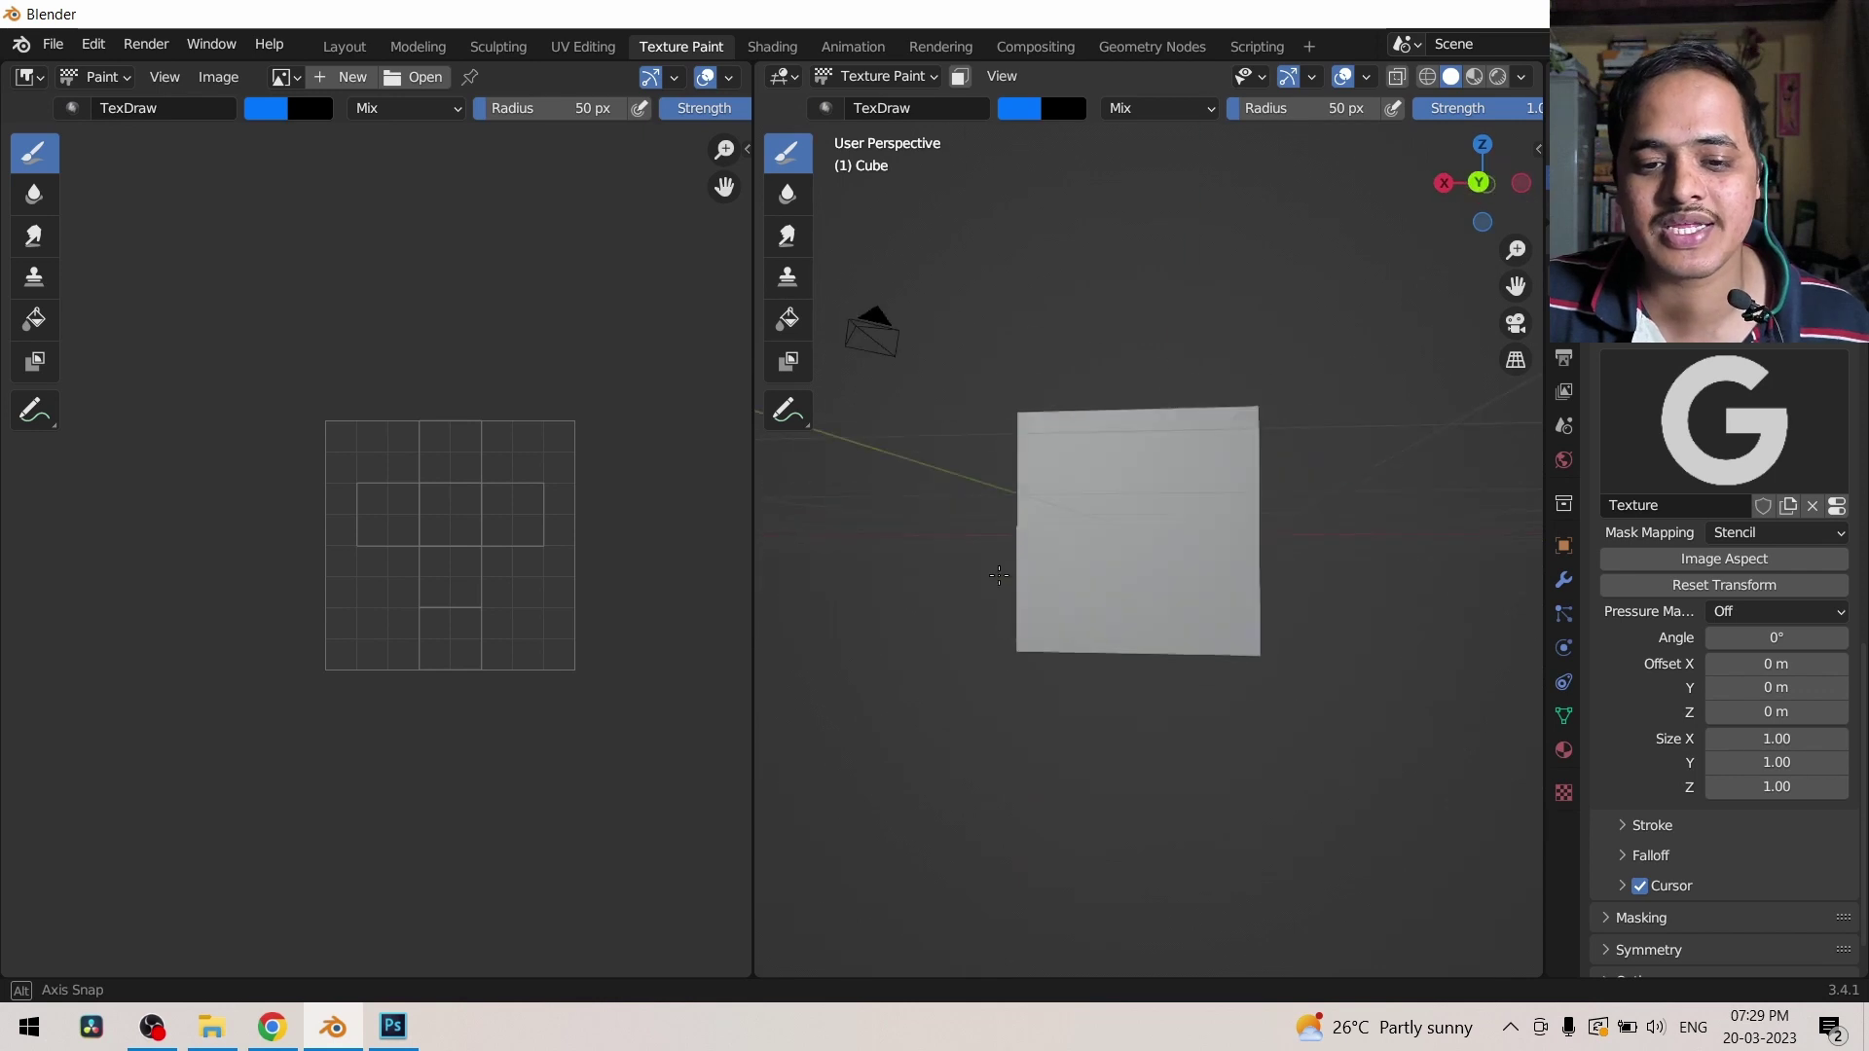
Step: Paint a second blue G through the stencil on an adjacent cube face
mouse_move(1120, 565)
mouse_down()
mouse_move(1165, 523)
mouse_move(1210, 534)
mouse_up()
middle_drag(1223, 763, 1314, 809)
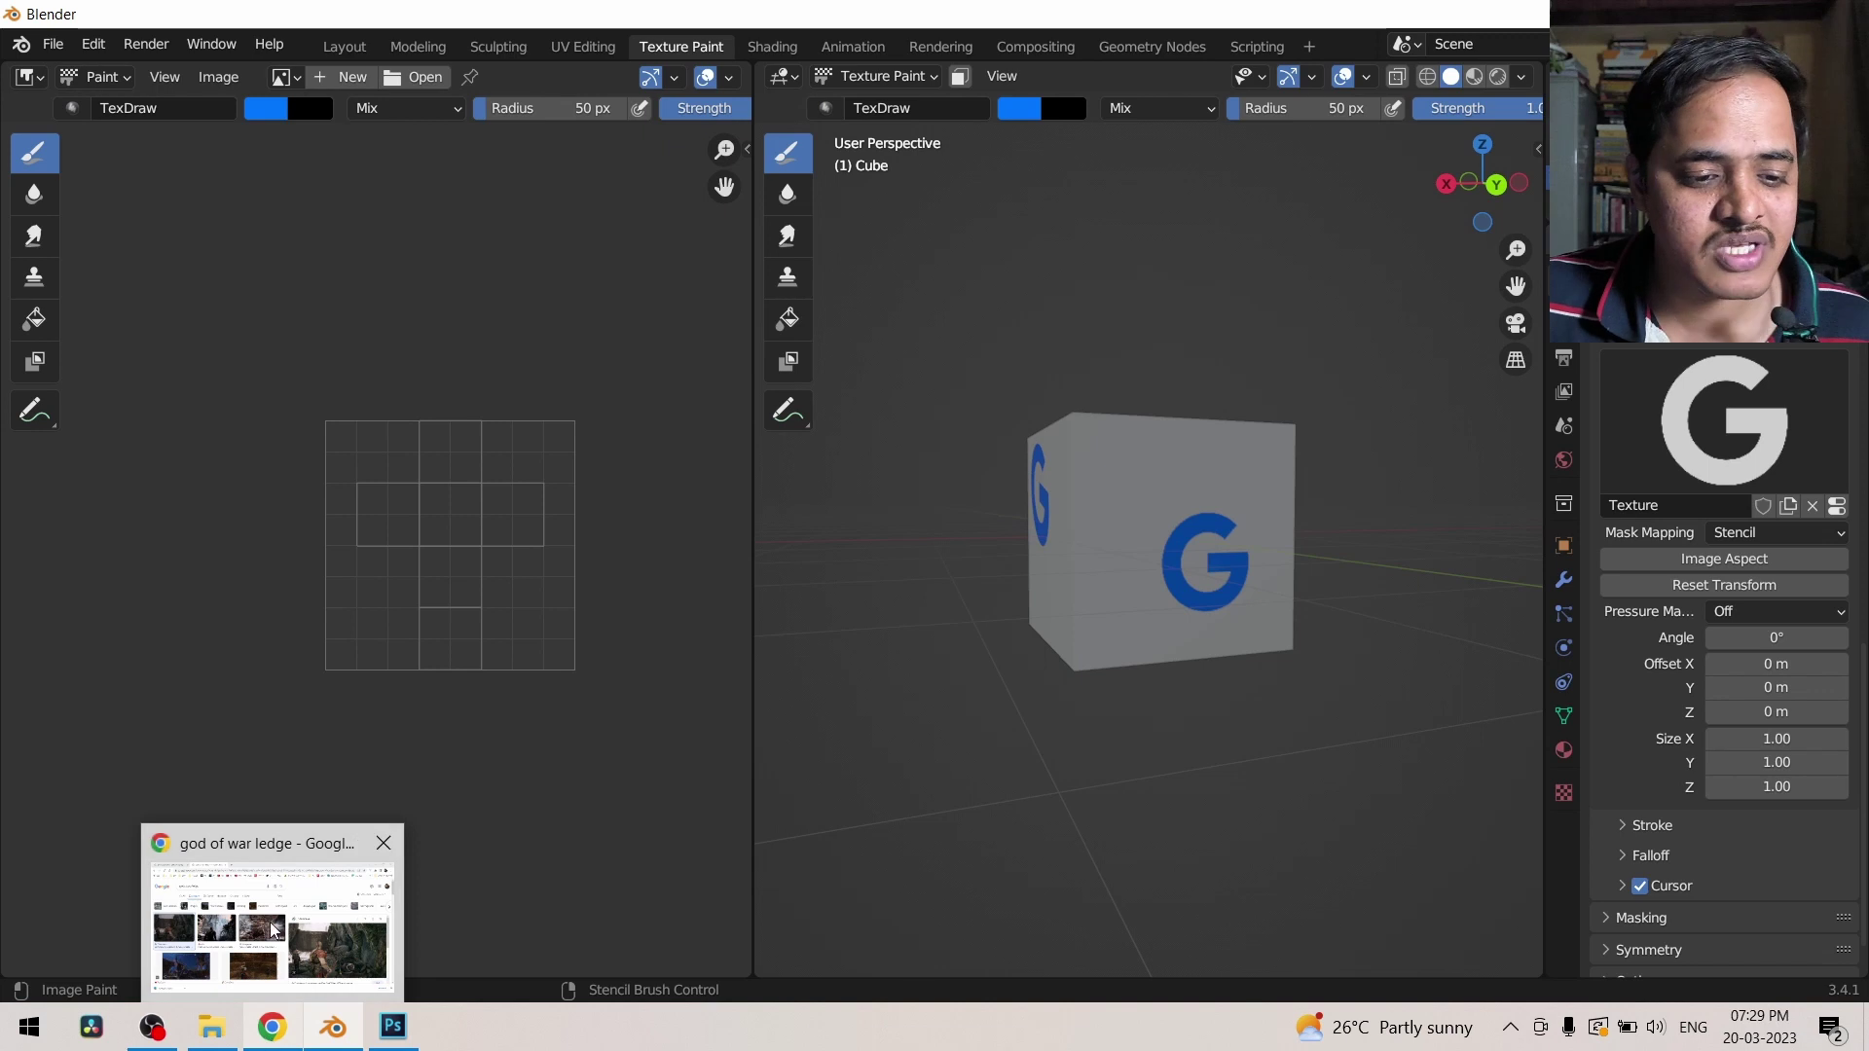
Step: Open a God of War ledge image result full-size in a new browser tab
mouse_move(272, 1026)
click(277, 924)
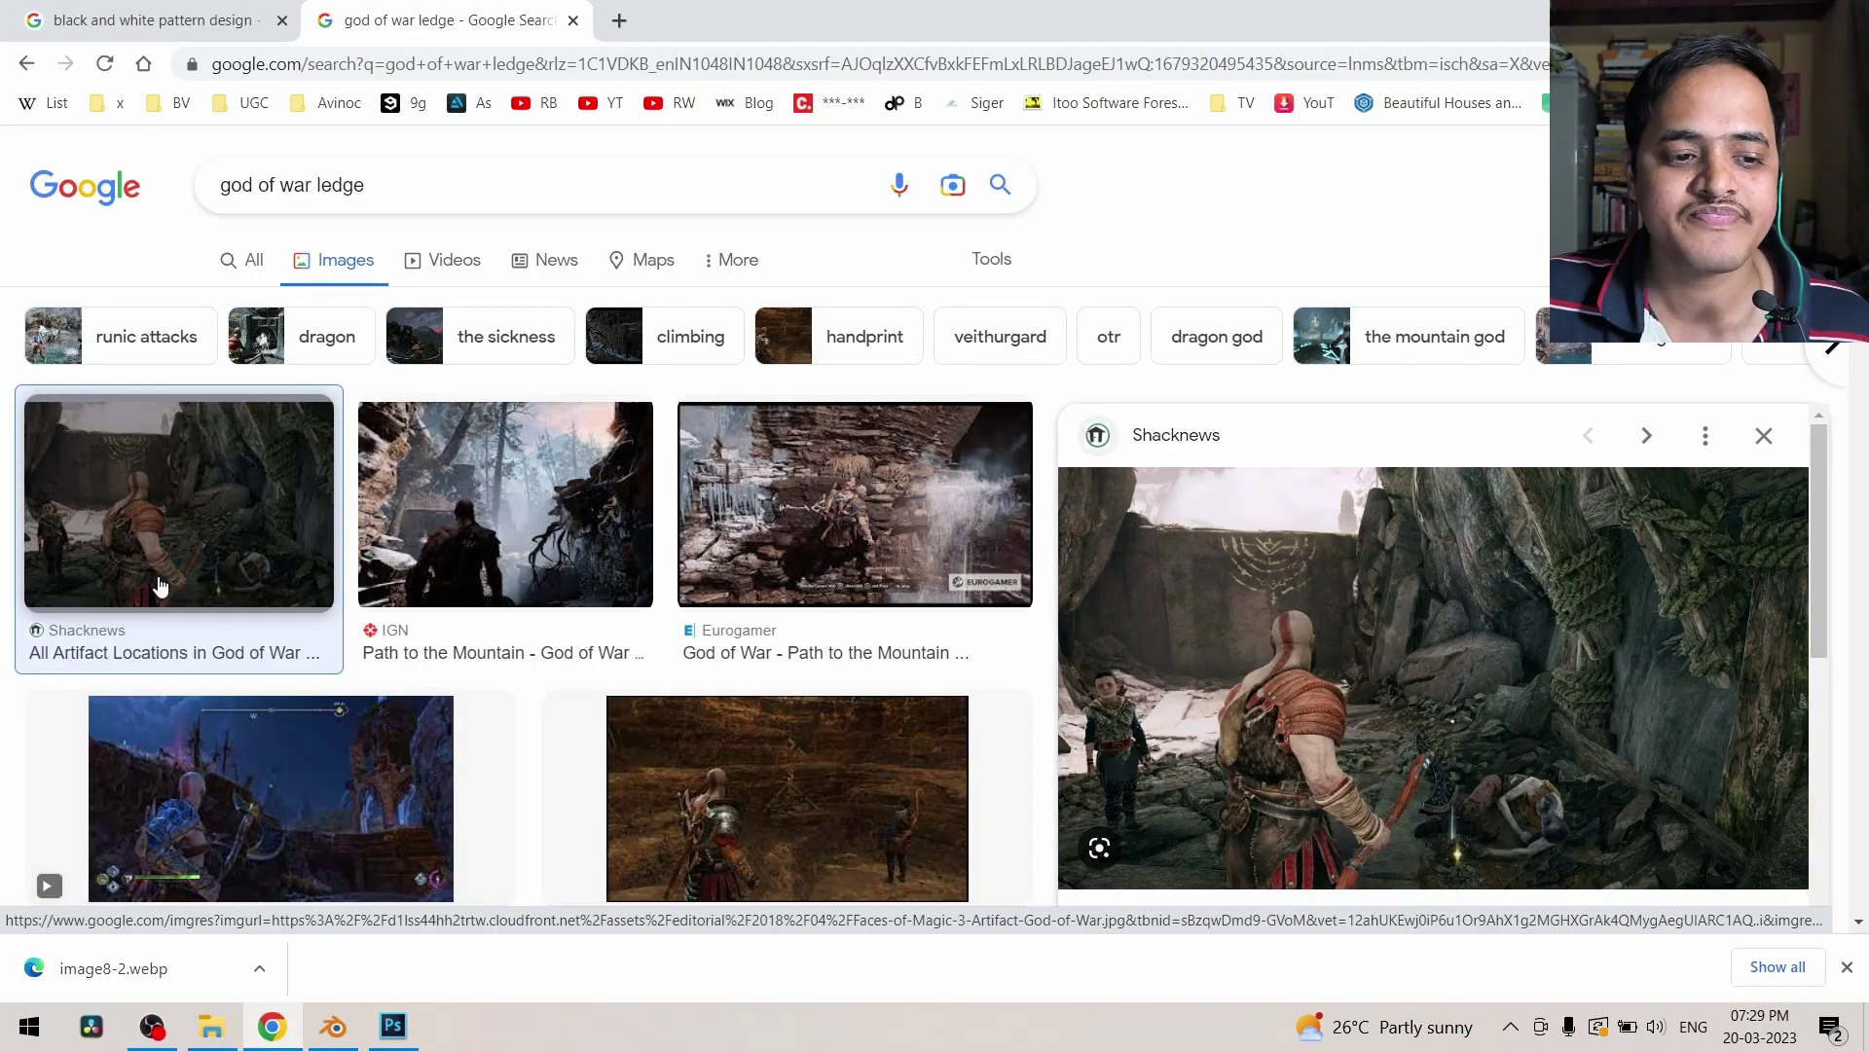
right_click(1308, 636)
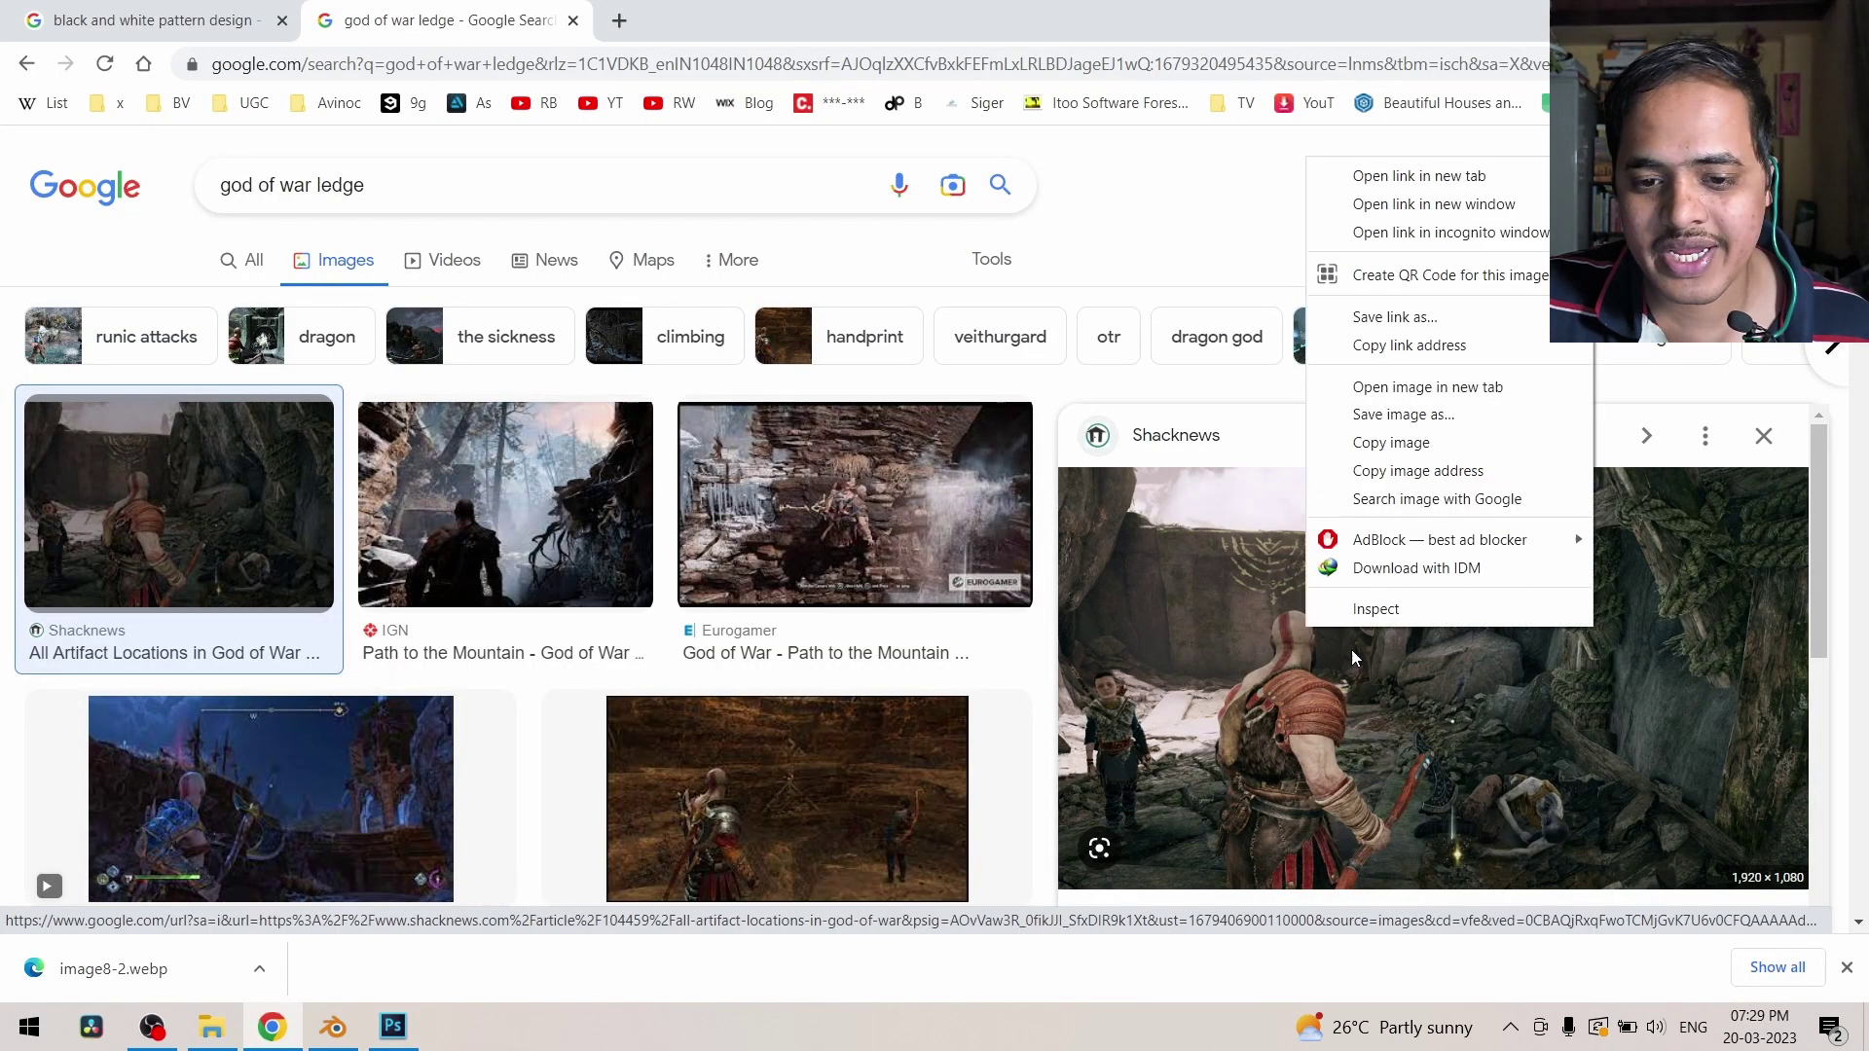
click(1456, 385)
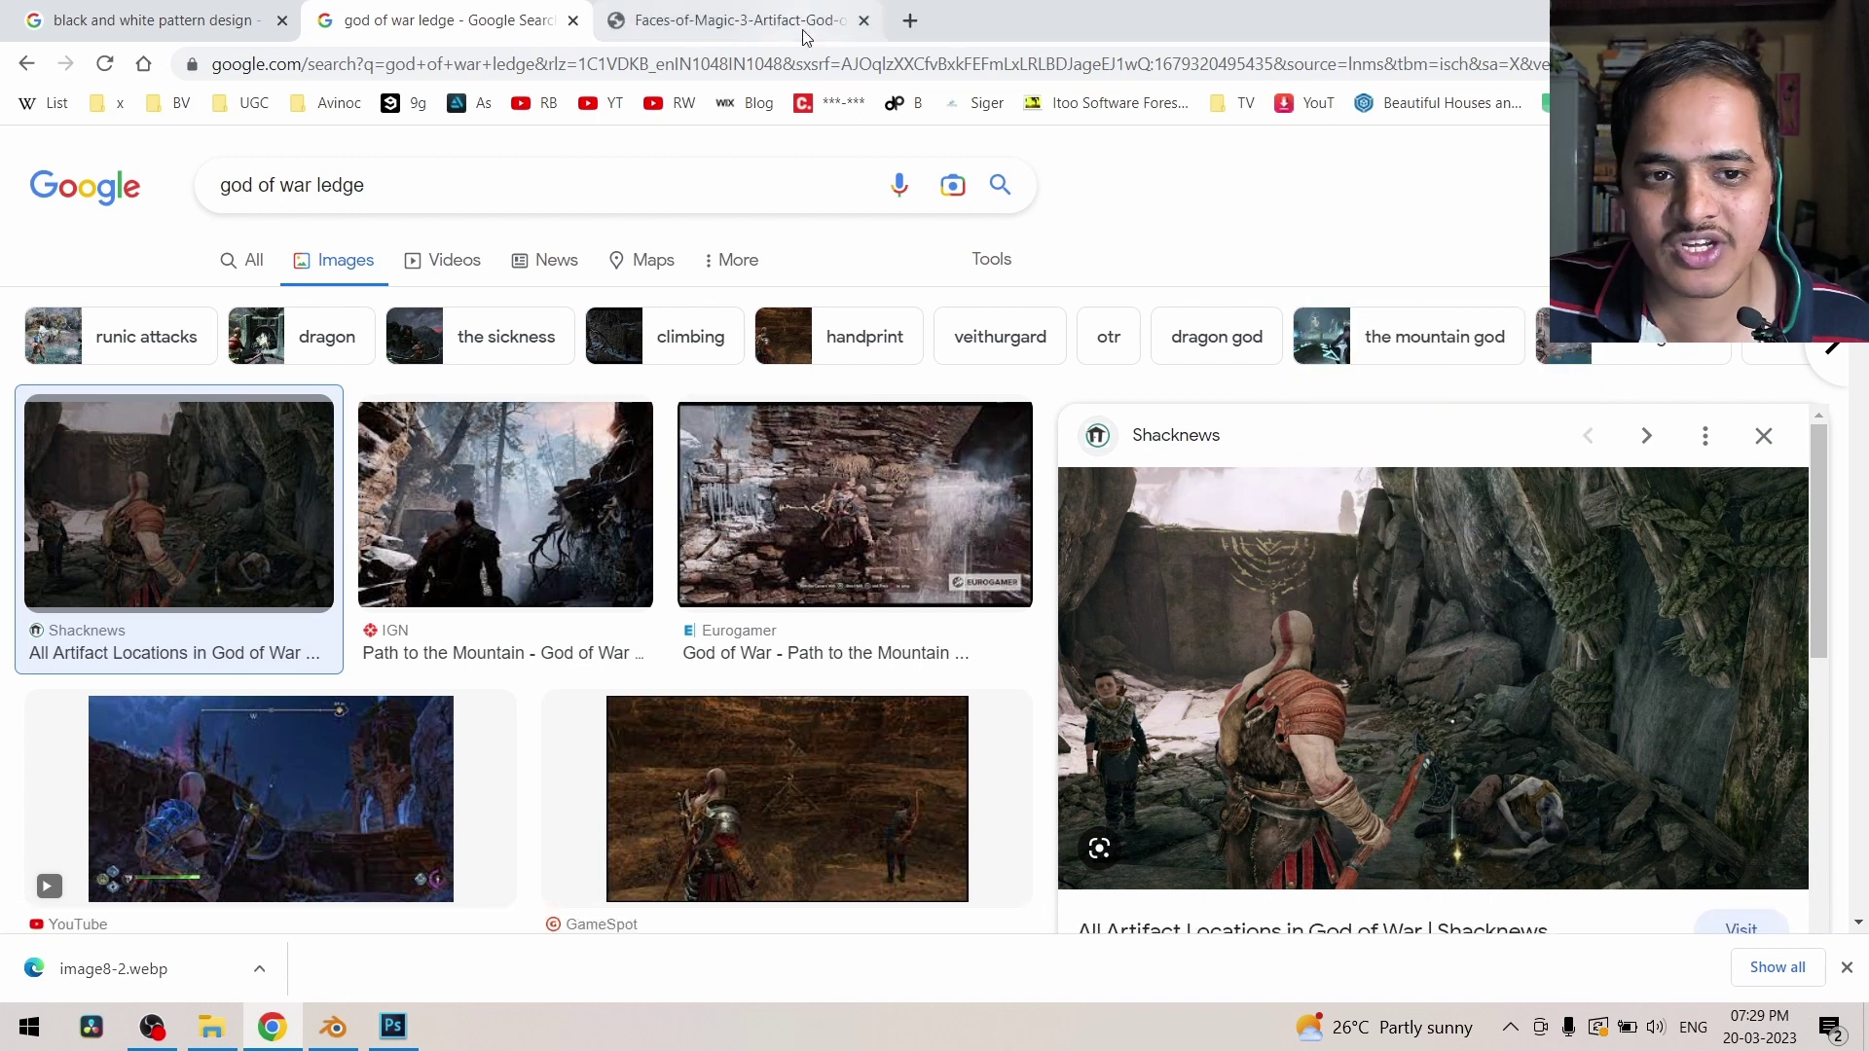
click(800, 28)
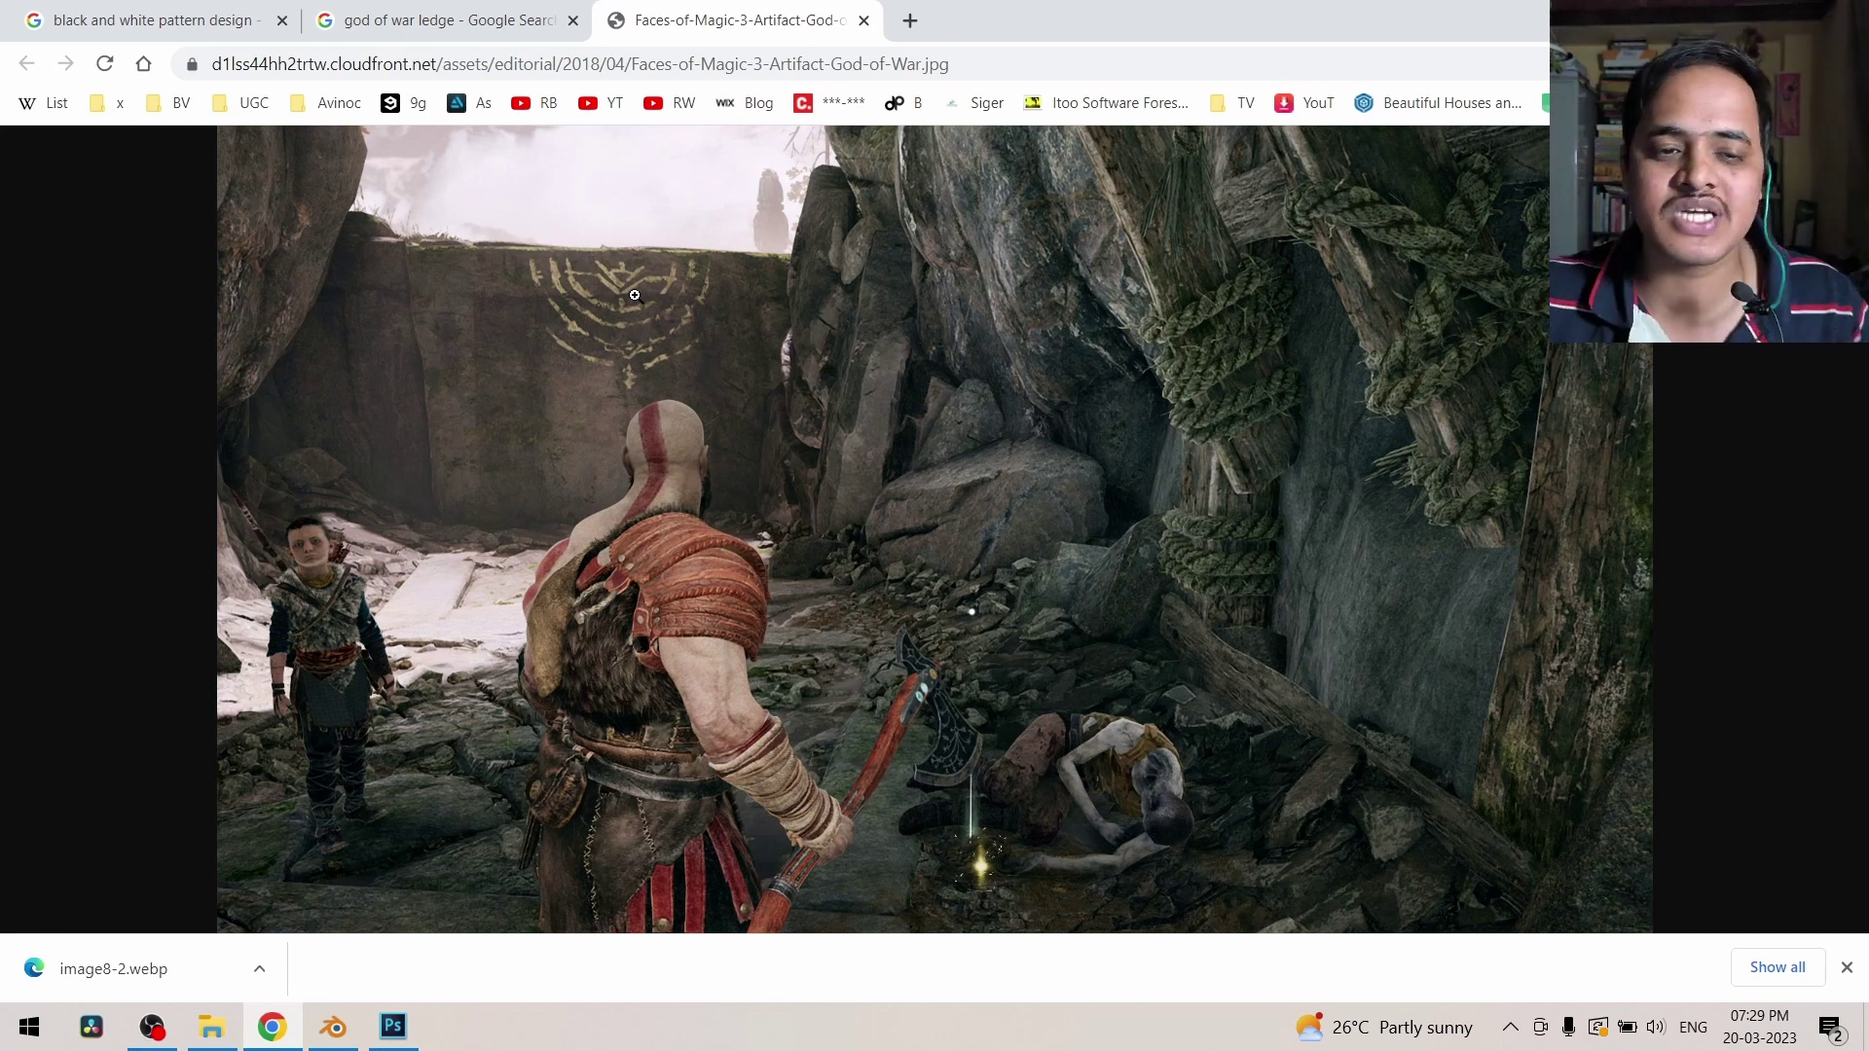
Step: Preview the GameSpot result, view the G logo in Photoshop, then return to Blender
click(494, 24)
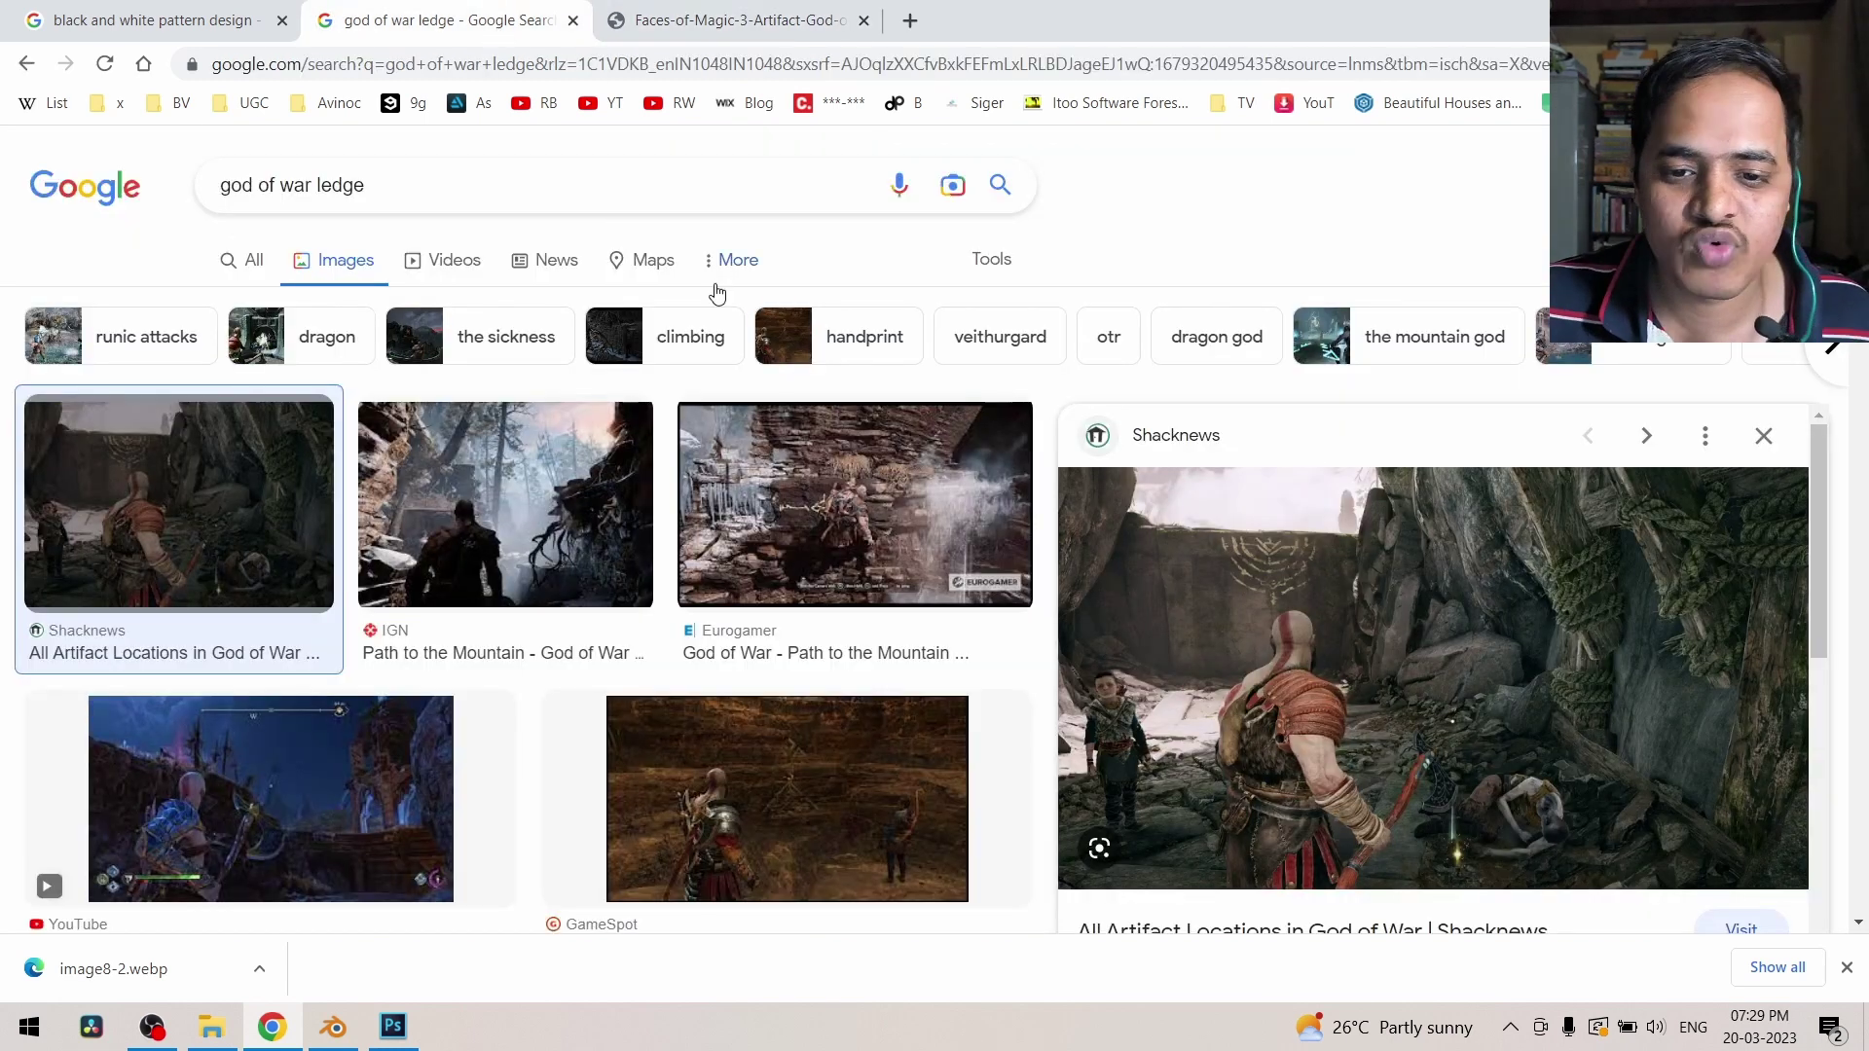
click(808, 786)
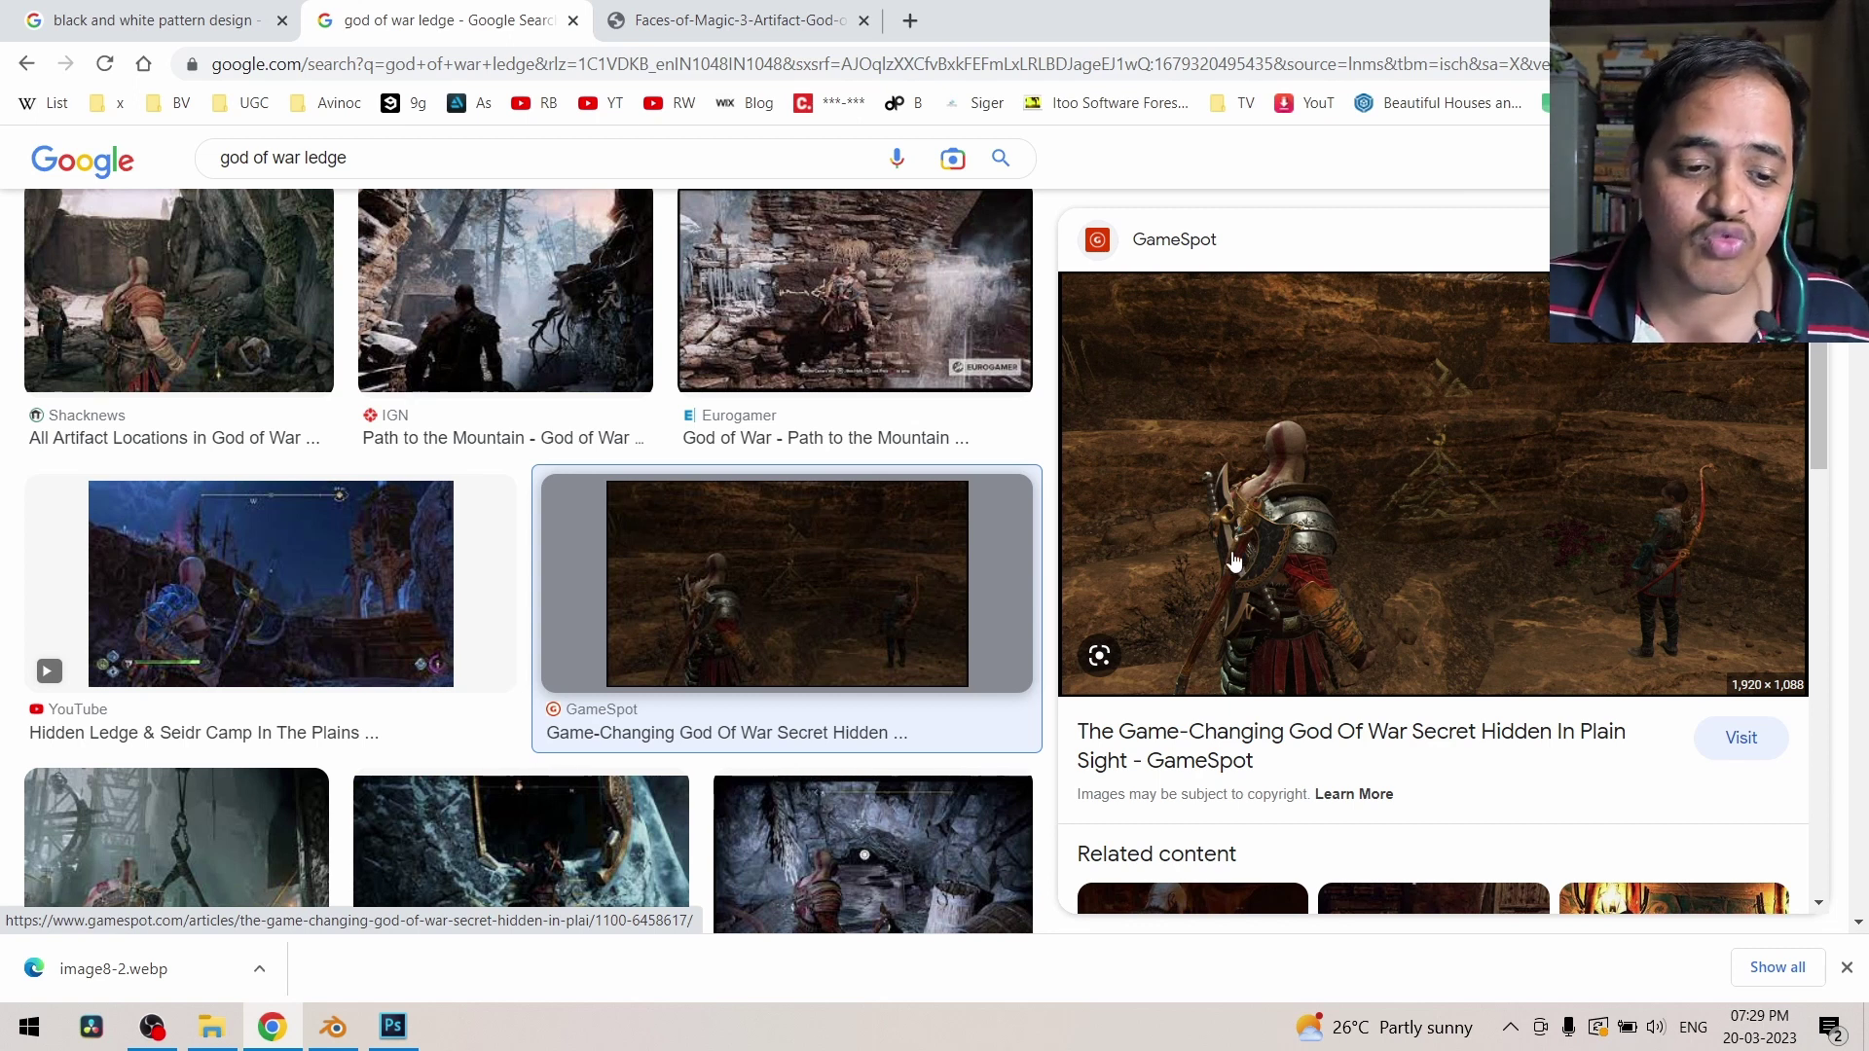
mouse_move(392, 1026)
click(406, 960)
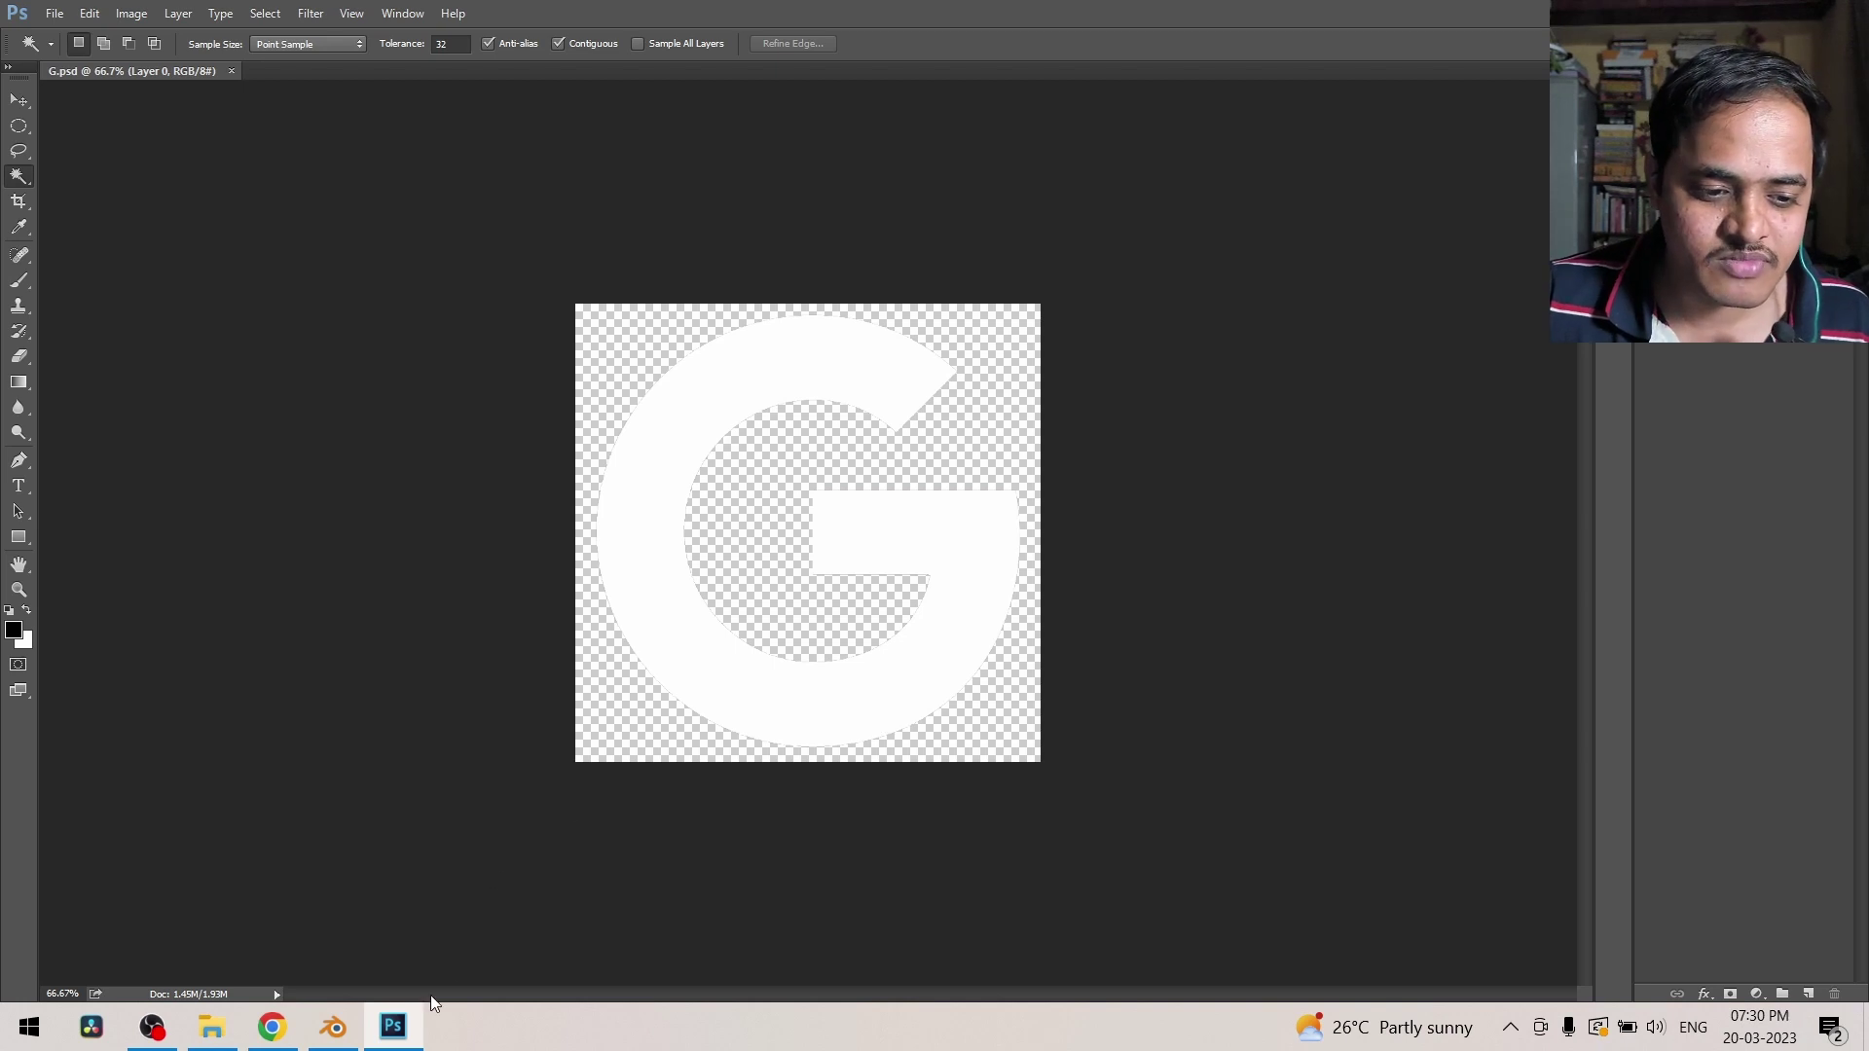
mouse_move(333, 1026)
click(347, 946)
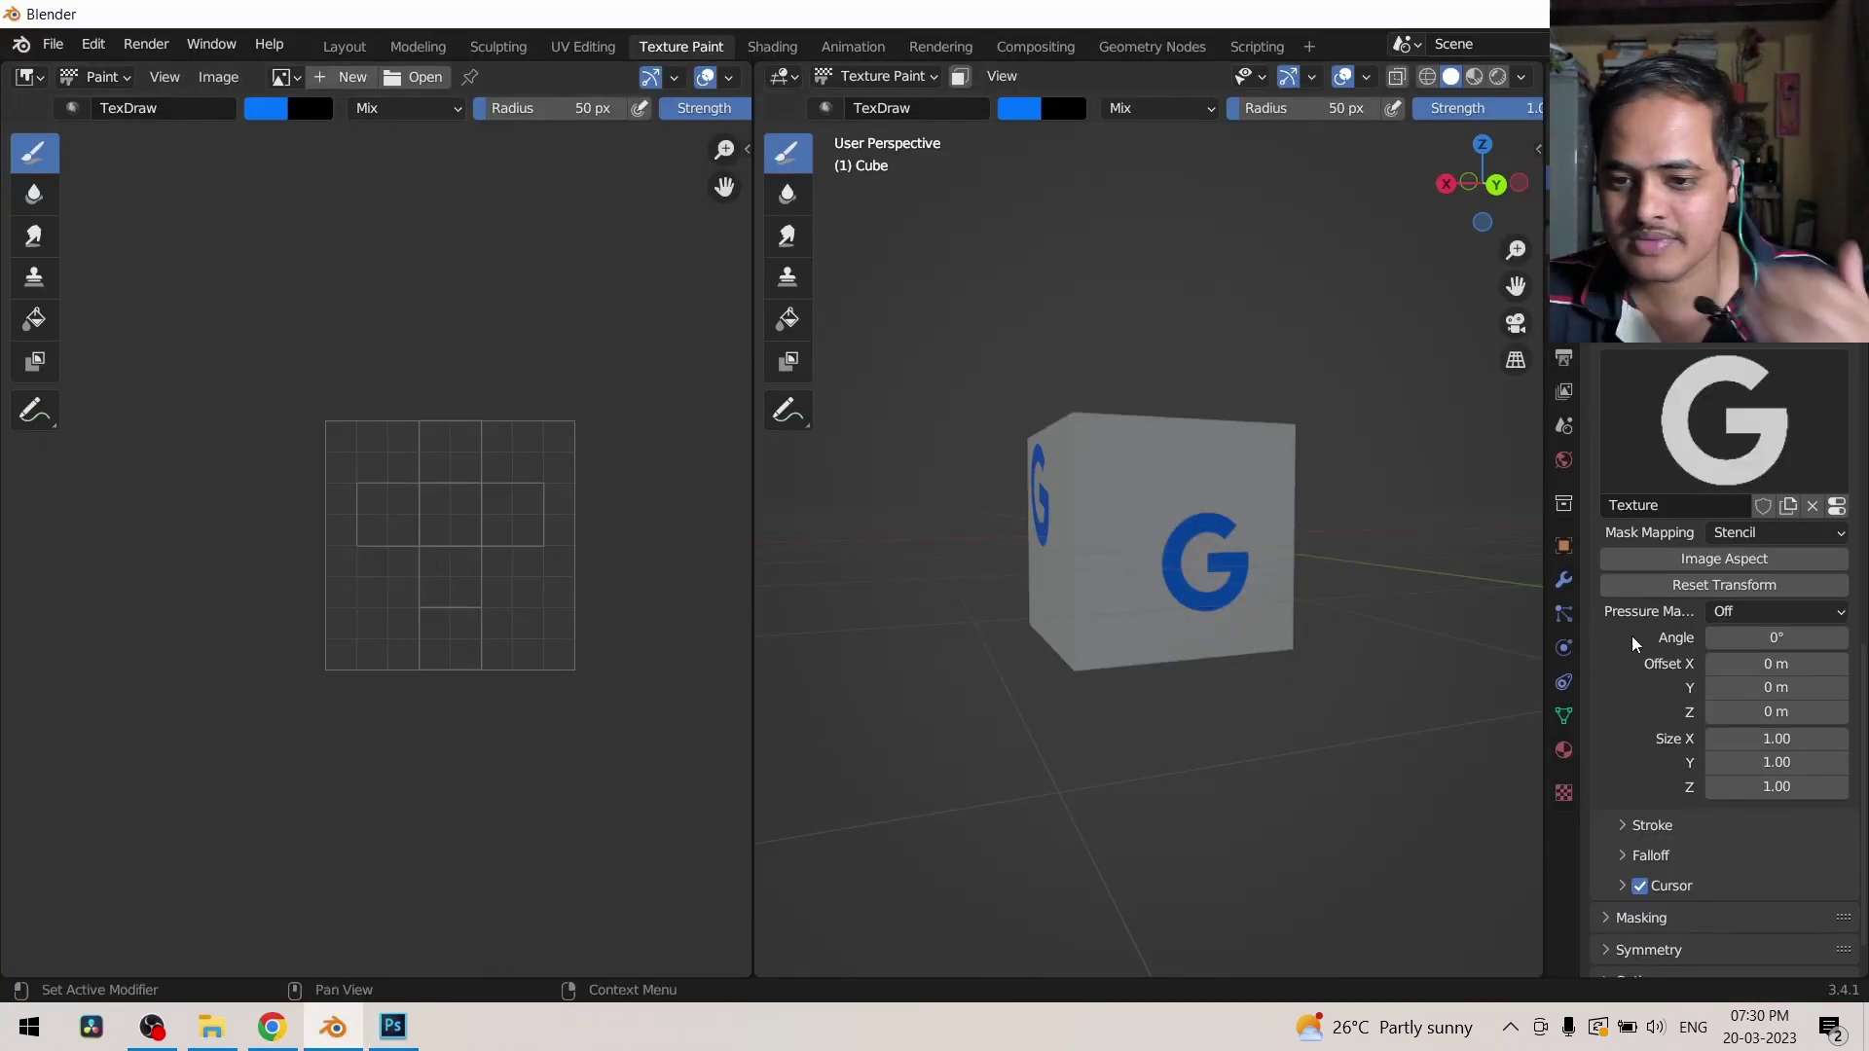
Step: Switch mask mapping to View Plane and paint a blue G on the top face
click(1729, 542)
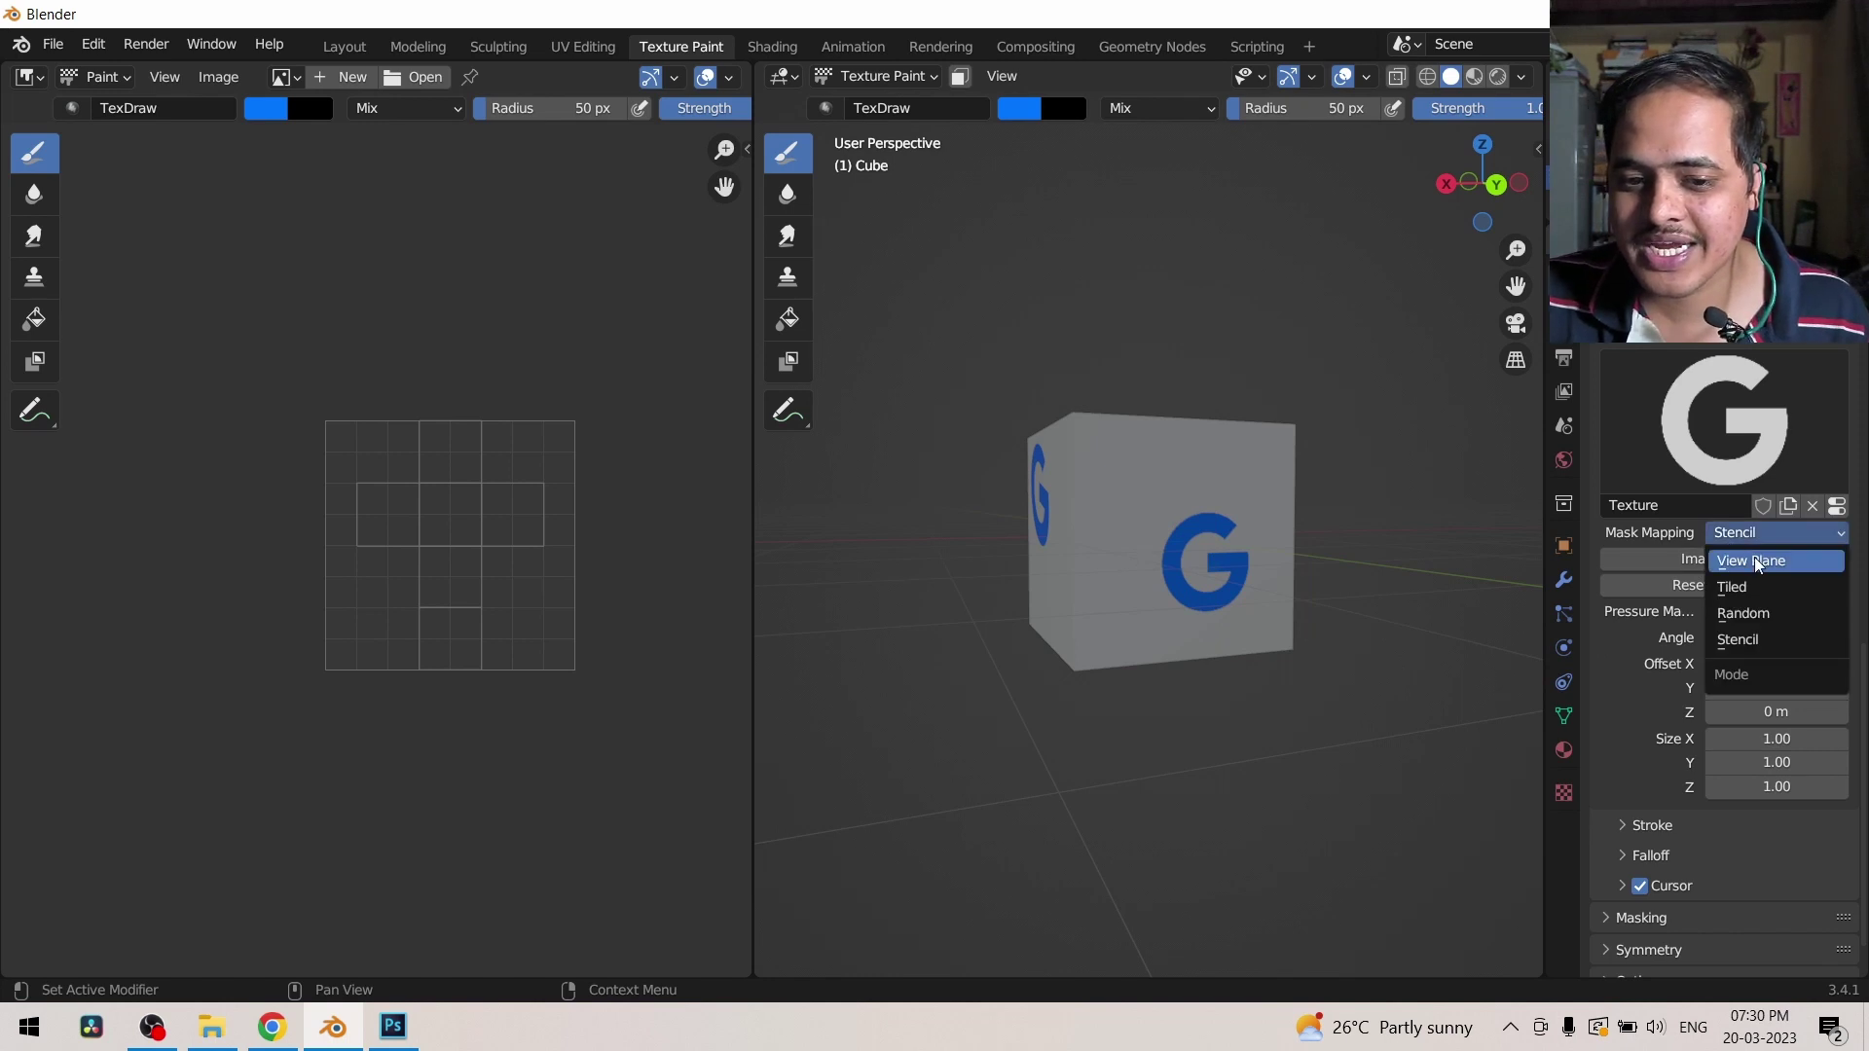
click(1754, 557)
middle_drag(1082, 644, 1131, 467)
click(1132, 468)
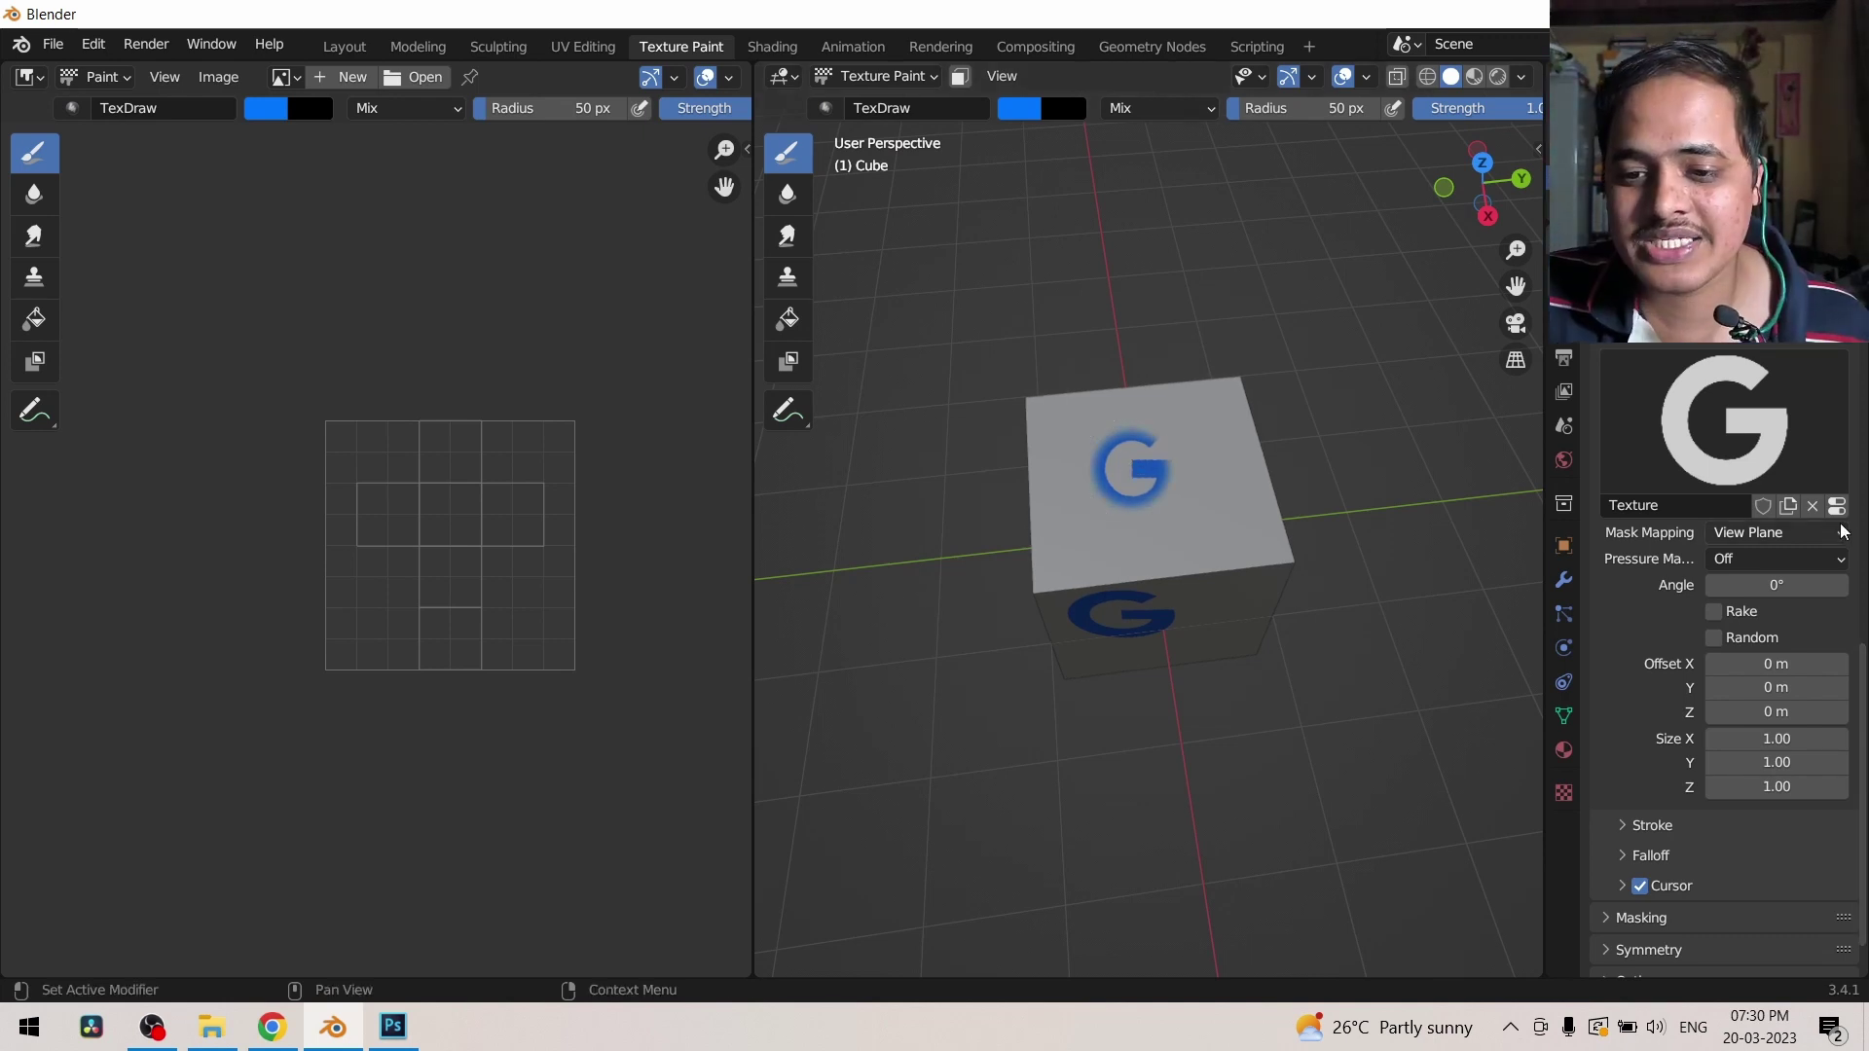
Step: Switch mask mapping to Tiled and paint repeating blue Gs across a side face
click(1822, 528)
click(1801, 587)
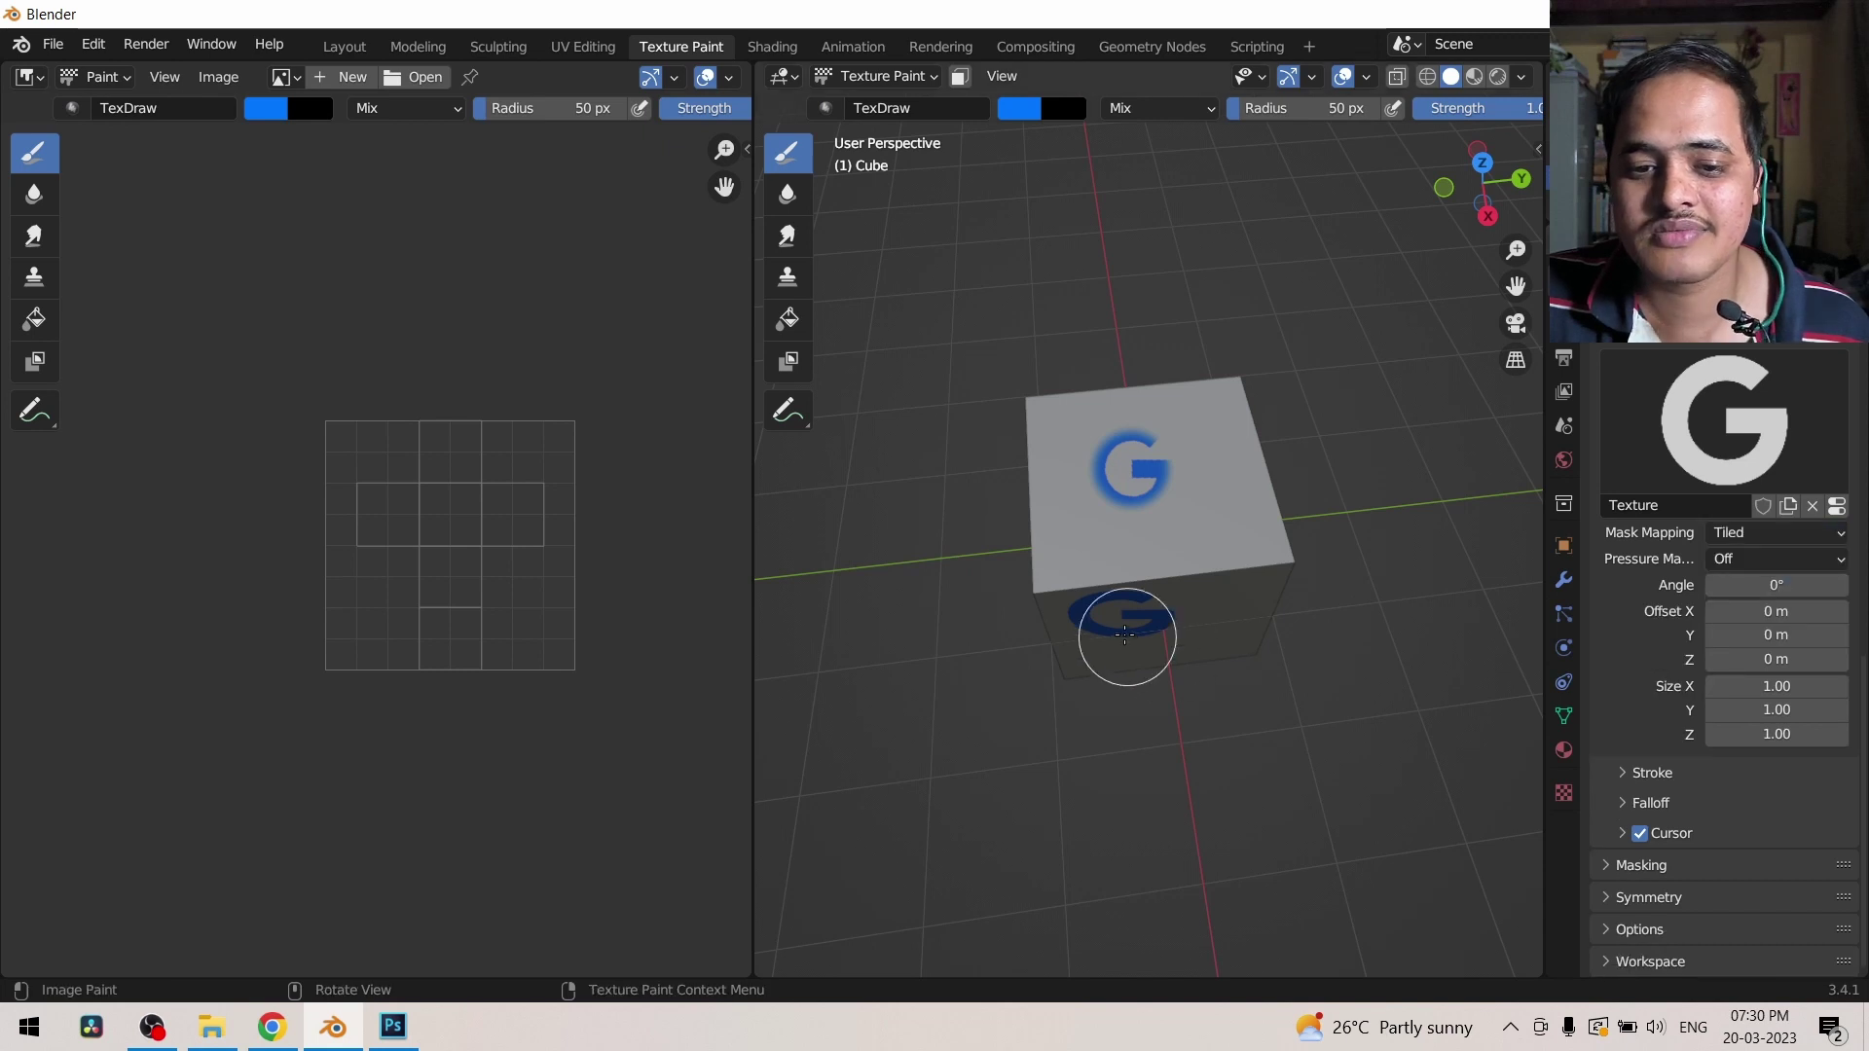
middle_drag(1119, 633, 1394, 480)
mouse_move(1120, 528)
mouse_down()
mouse_move(1211, 493)
mouse_move(1081, 509)
mouse_move(1172, 451)
mouse_move(1185, 519)
mouse_move(1152, 608)
mouse_up()
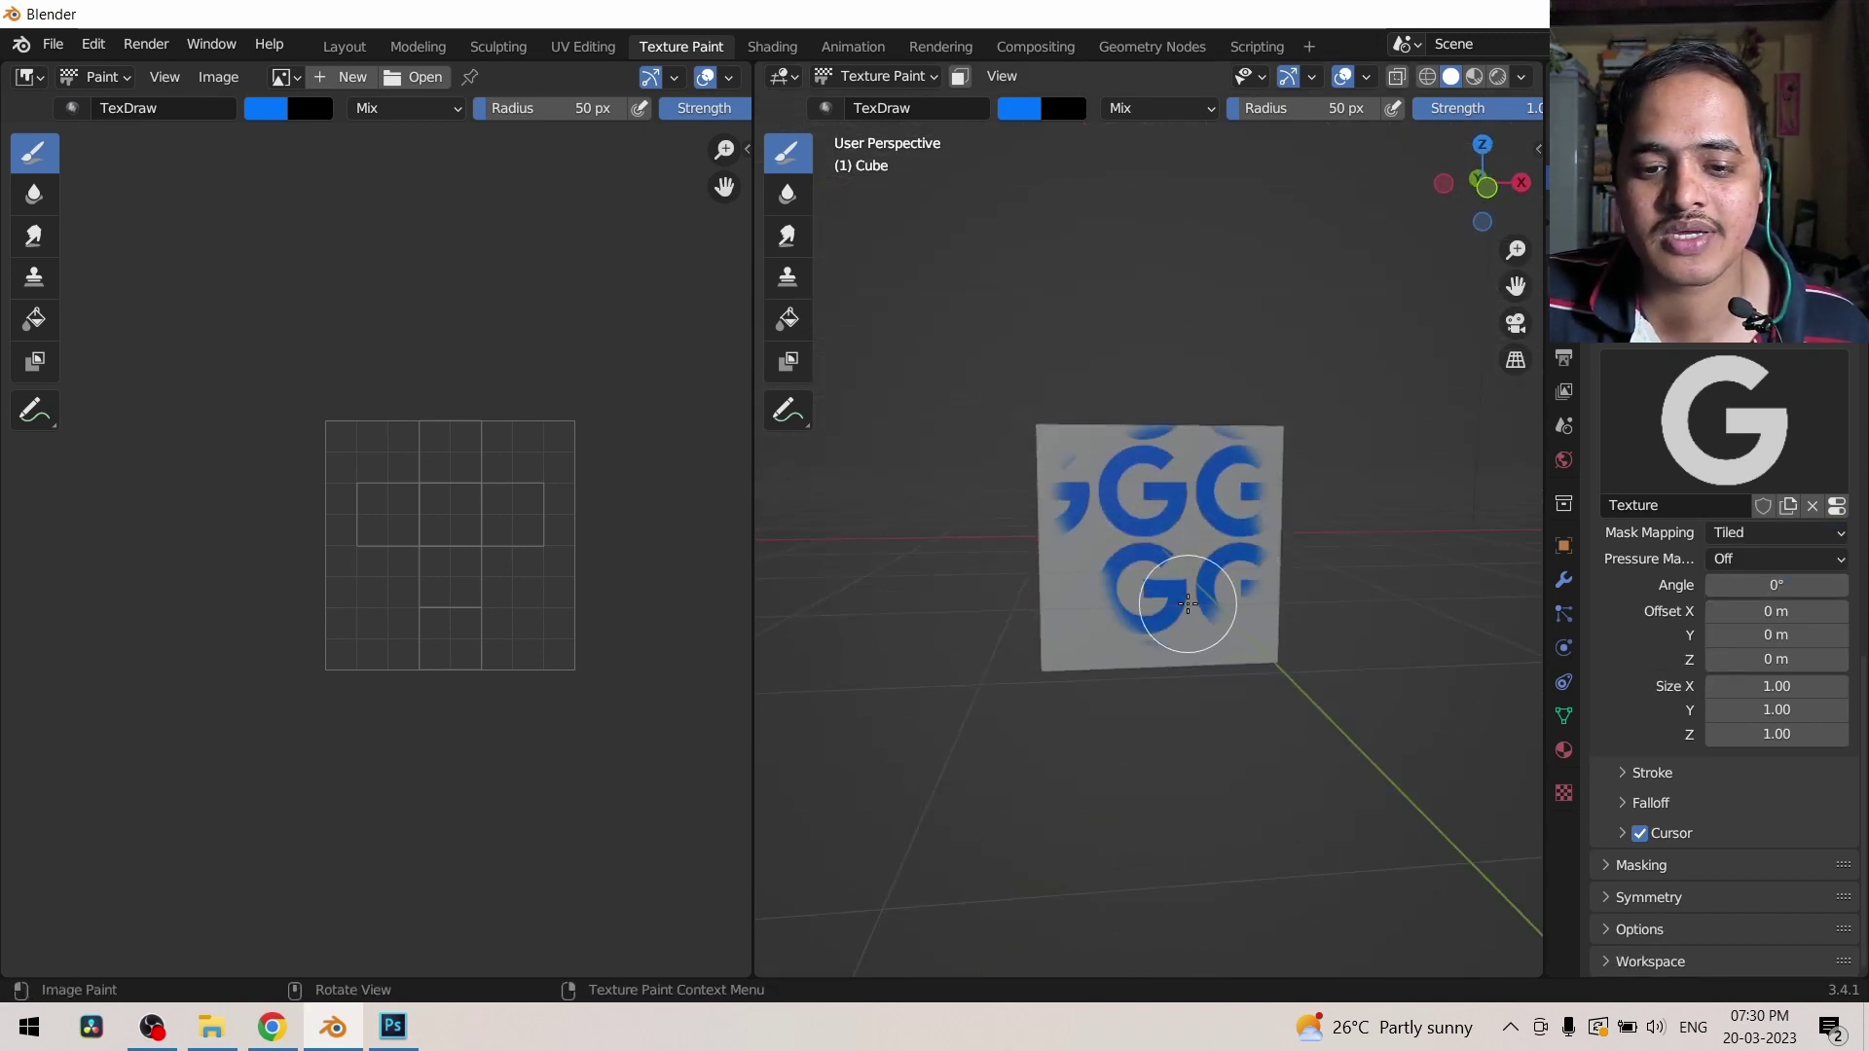
click(1802, 530)
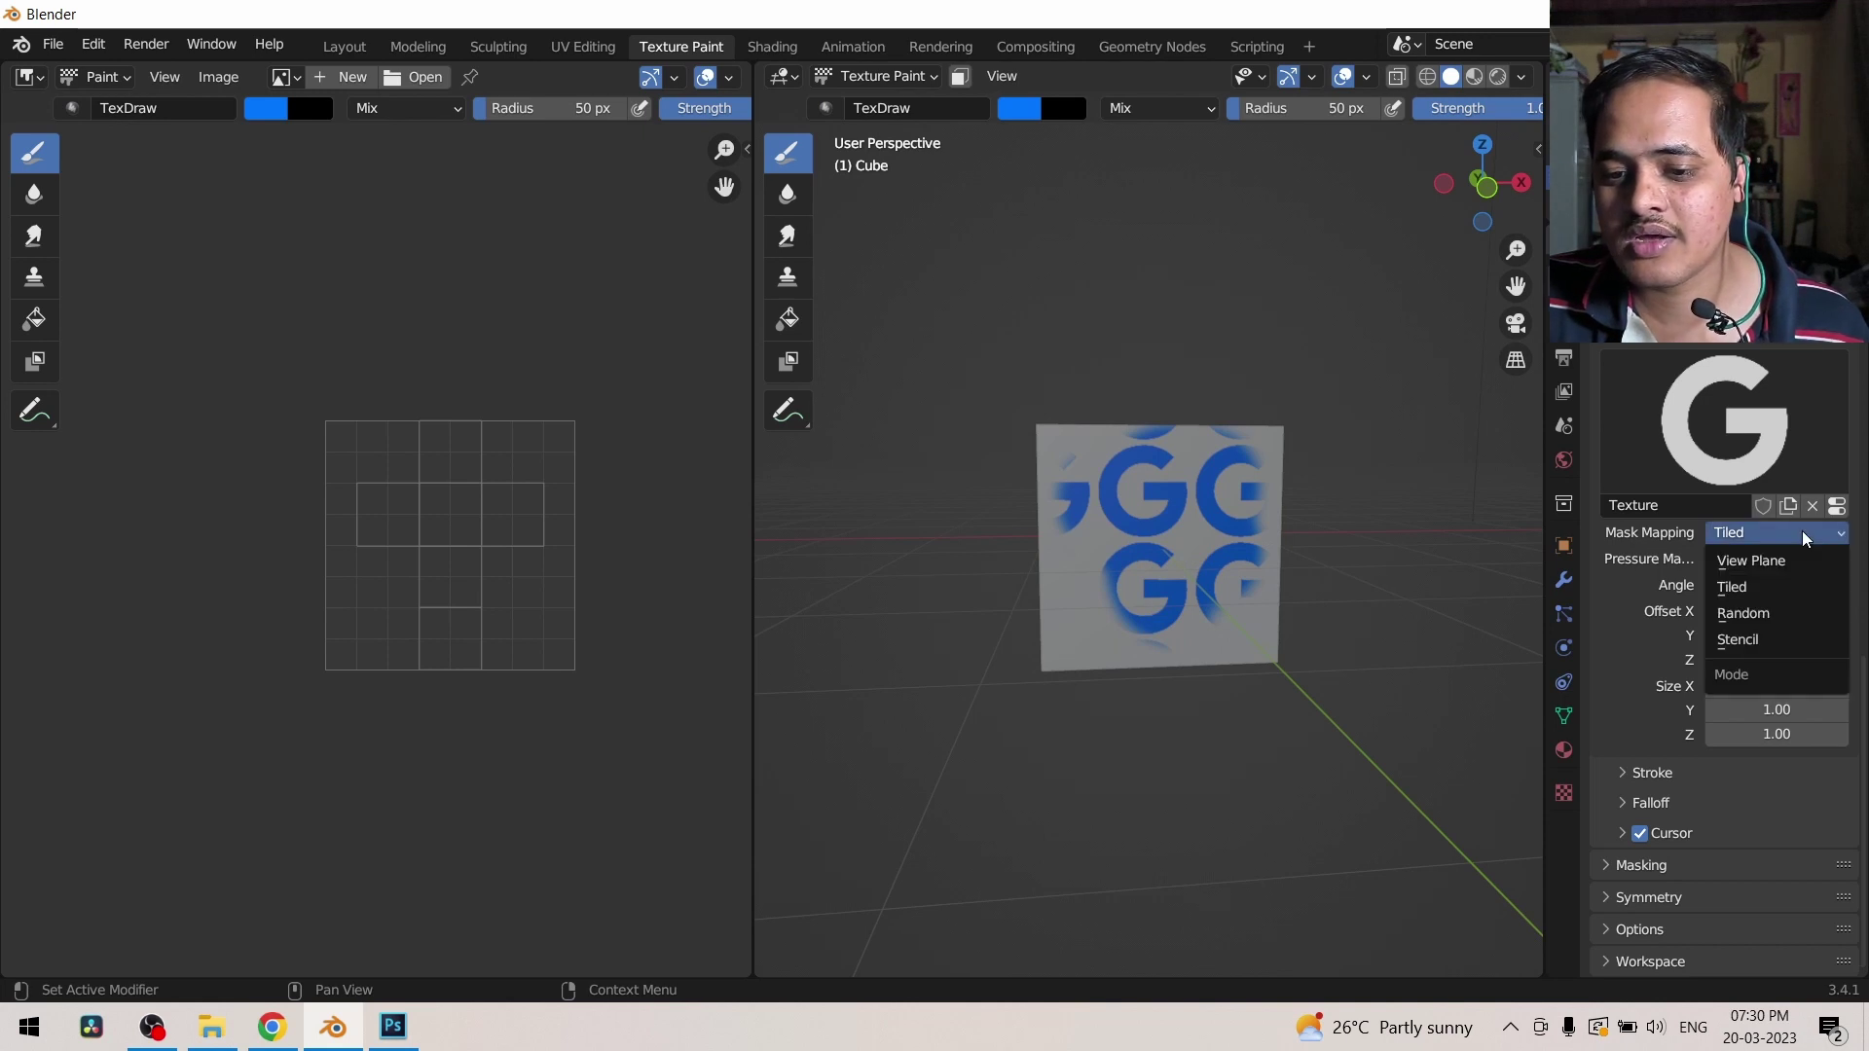
Step: Set mask mapping to Random and paint scattered blue Gs on an unpainted face
click(1795, 612)
middle_drag(1402, 610, 1398, 558)
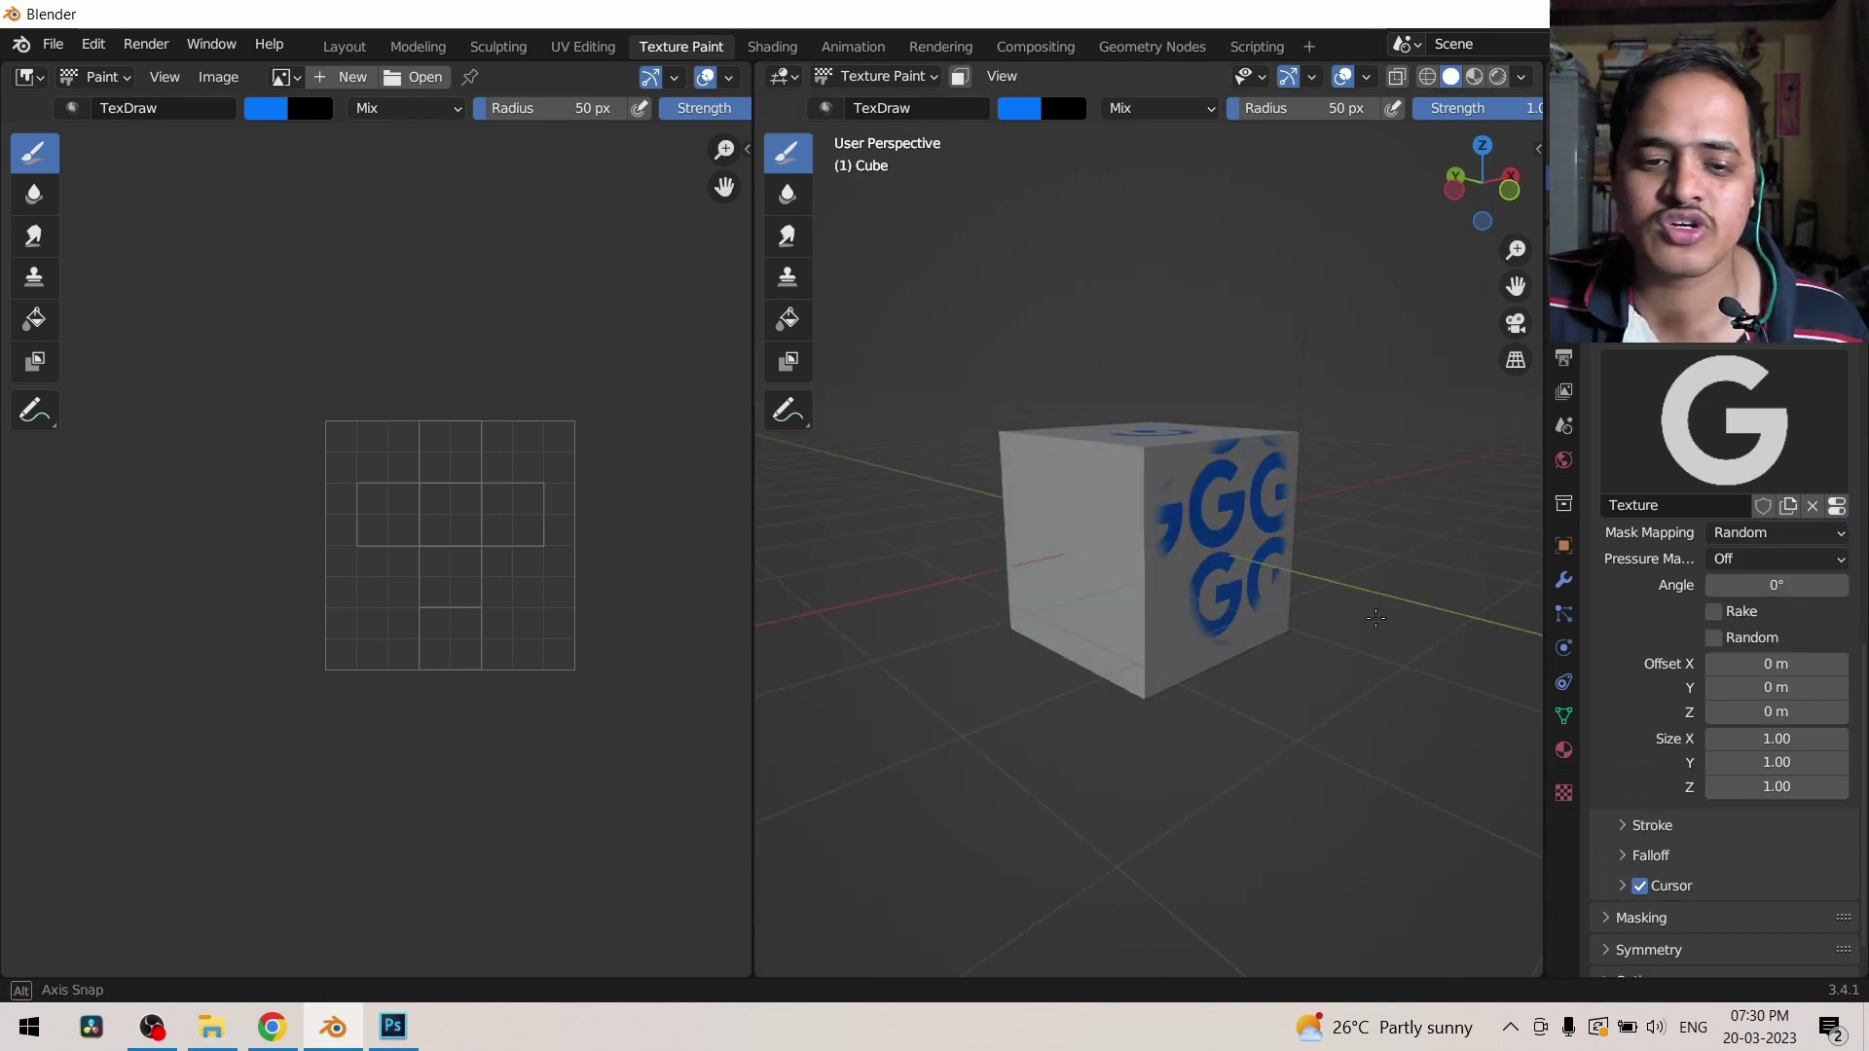
mouse_move(1089, 533)
mouse_down()
mouse_move(1135, 501)
mouse_move(1149, 562)
mouse_up()
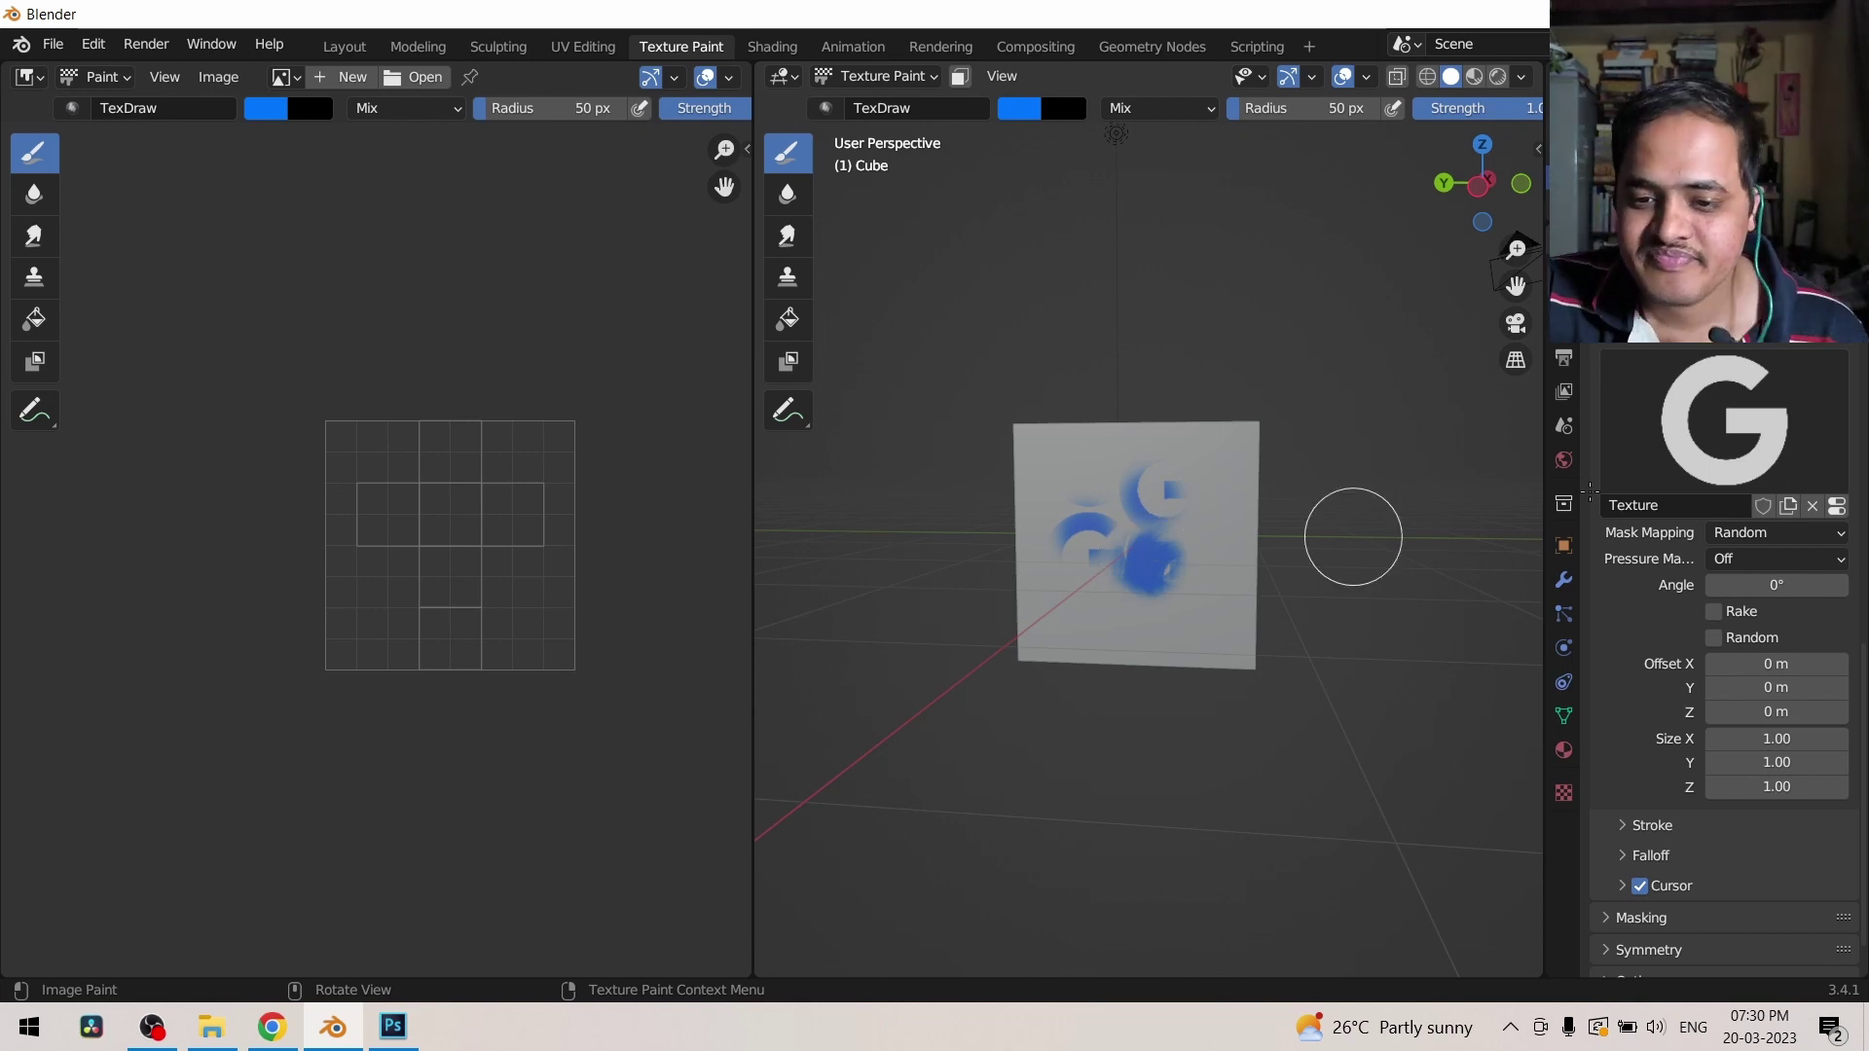
Step: Leave Mask Pressure Mode on Off and switch to the Chrome window
click(1753, 559)
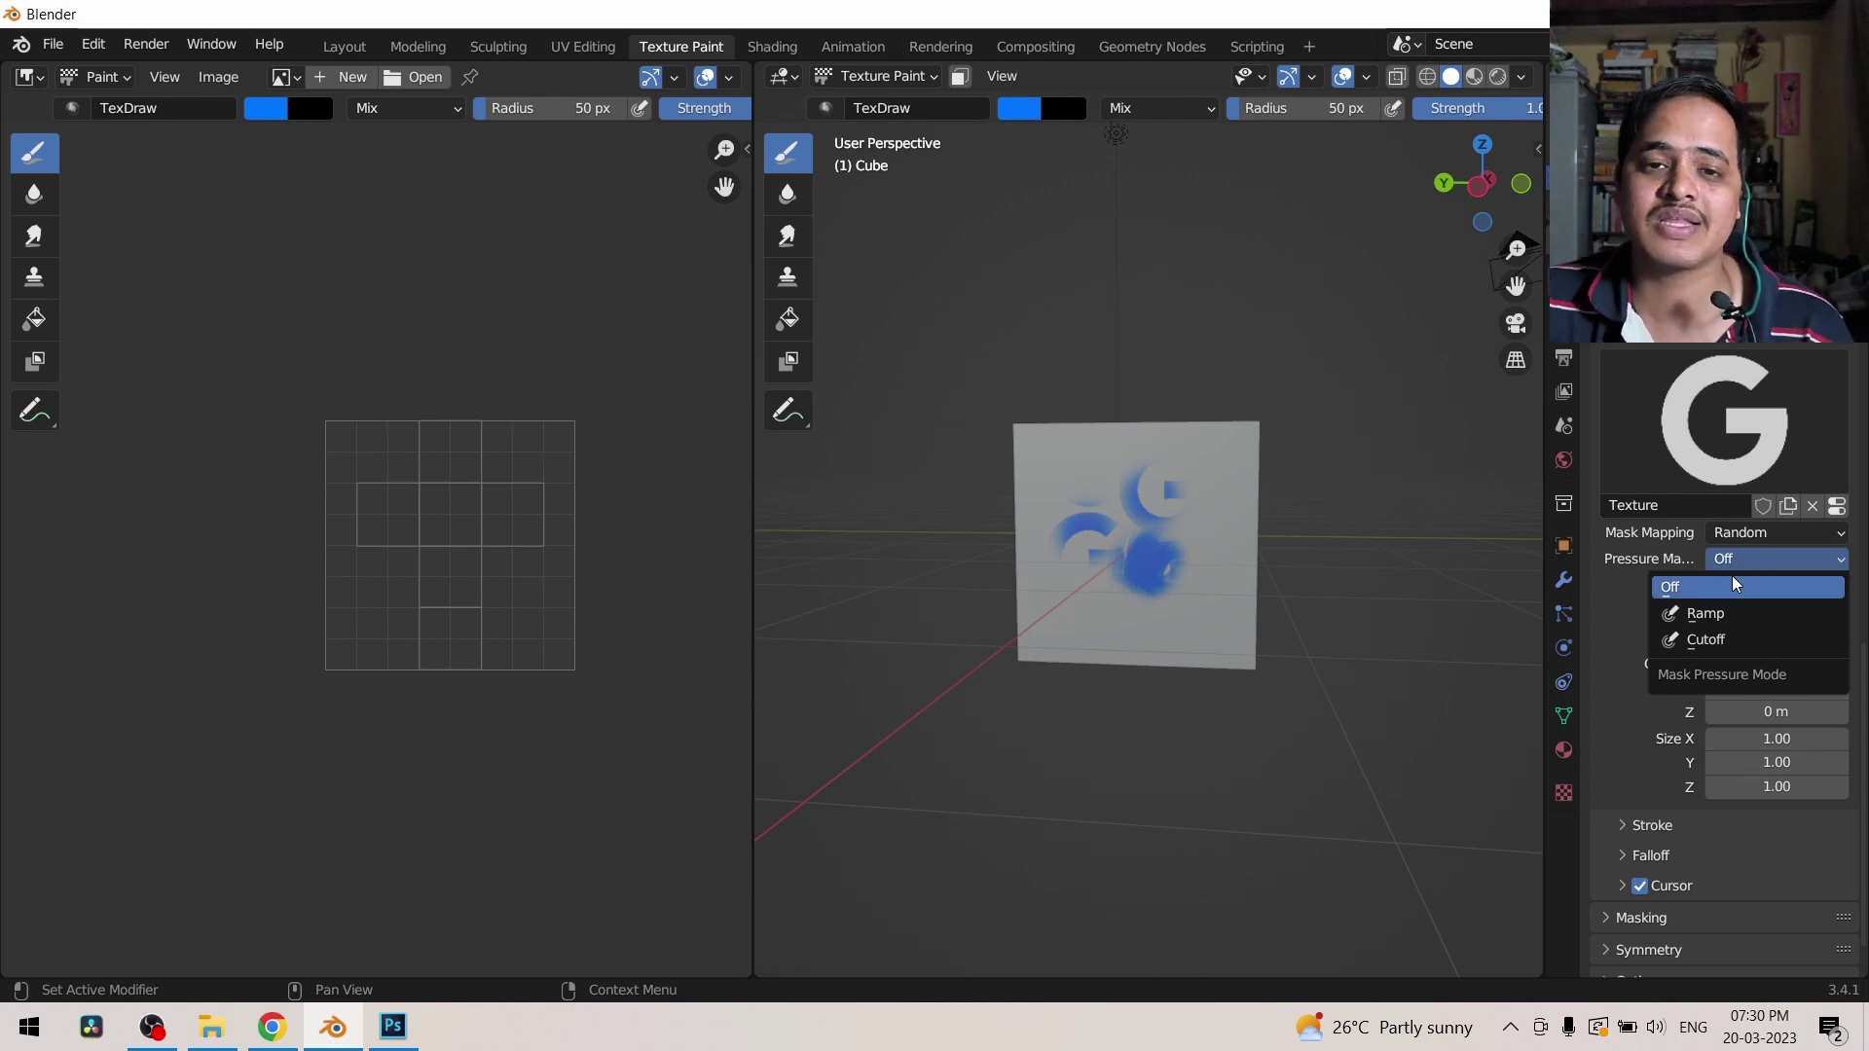
click(1734, 584)
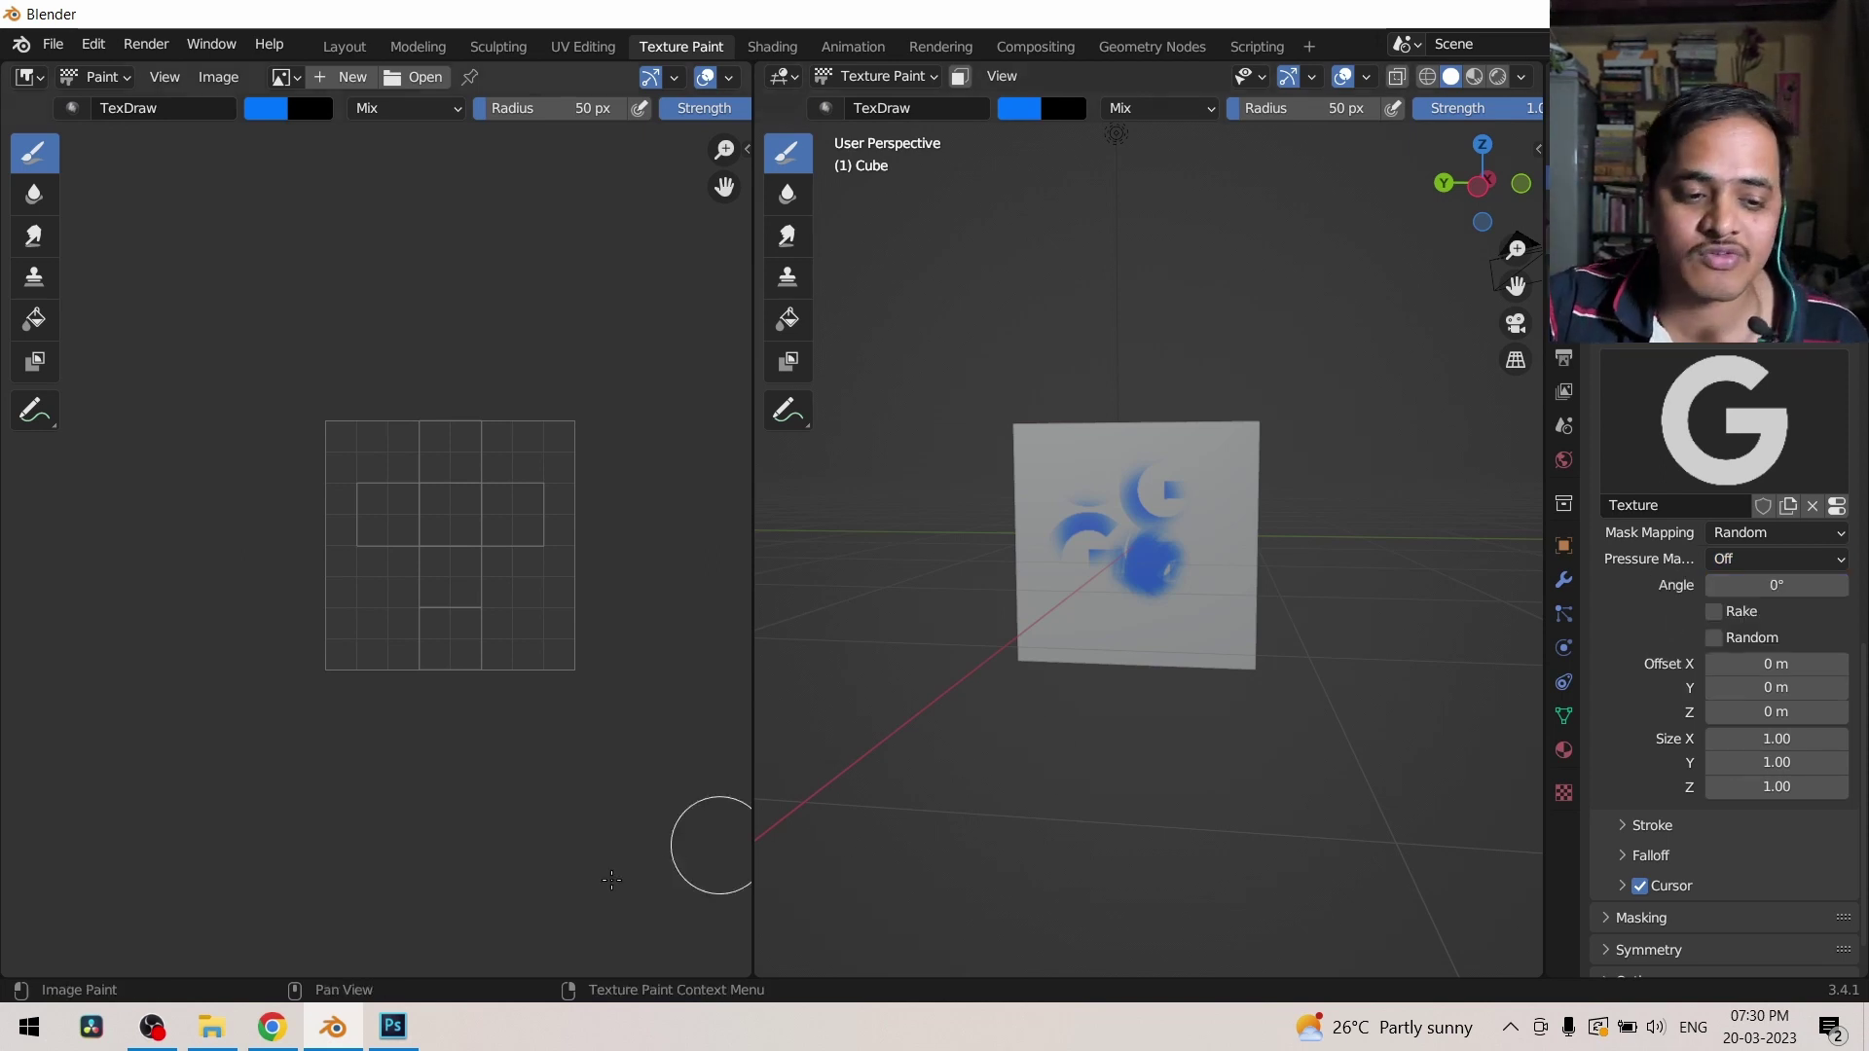
click(271, 1027)
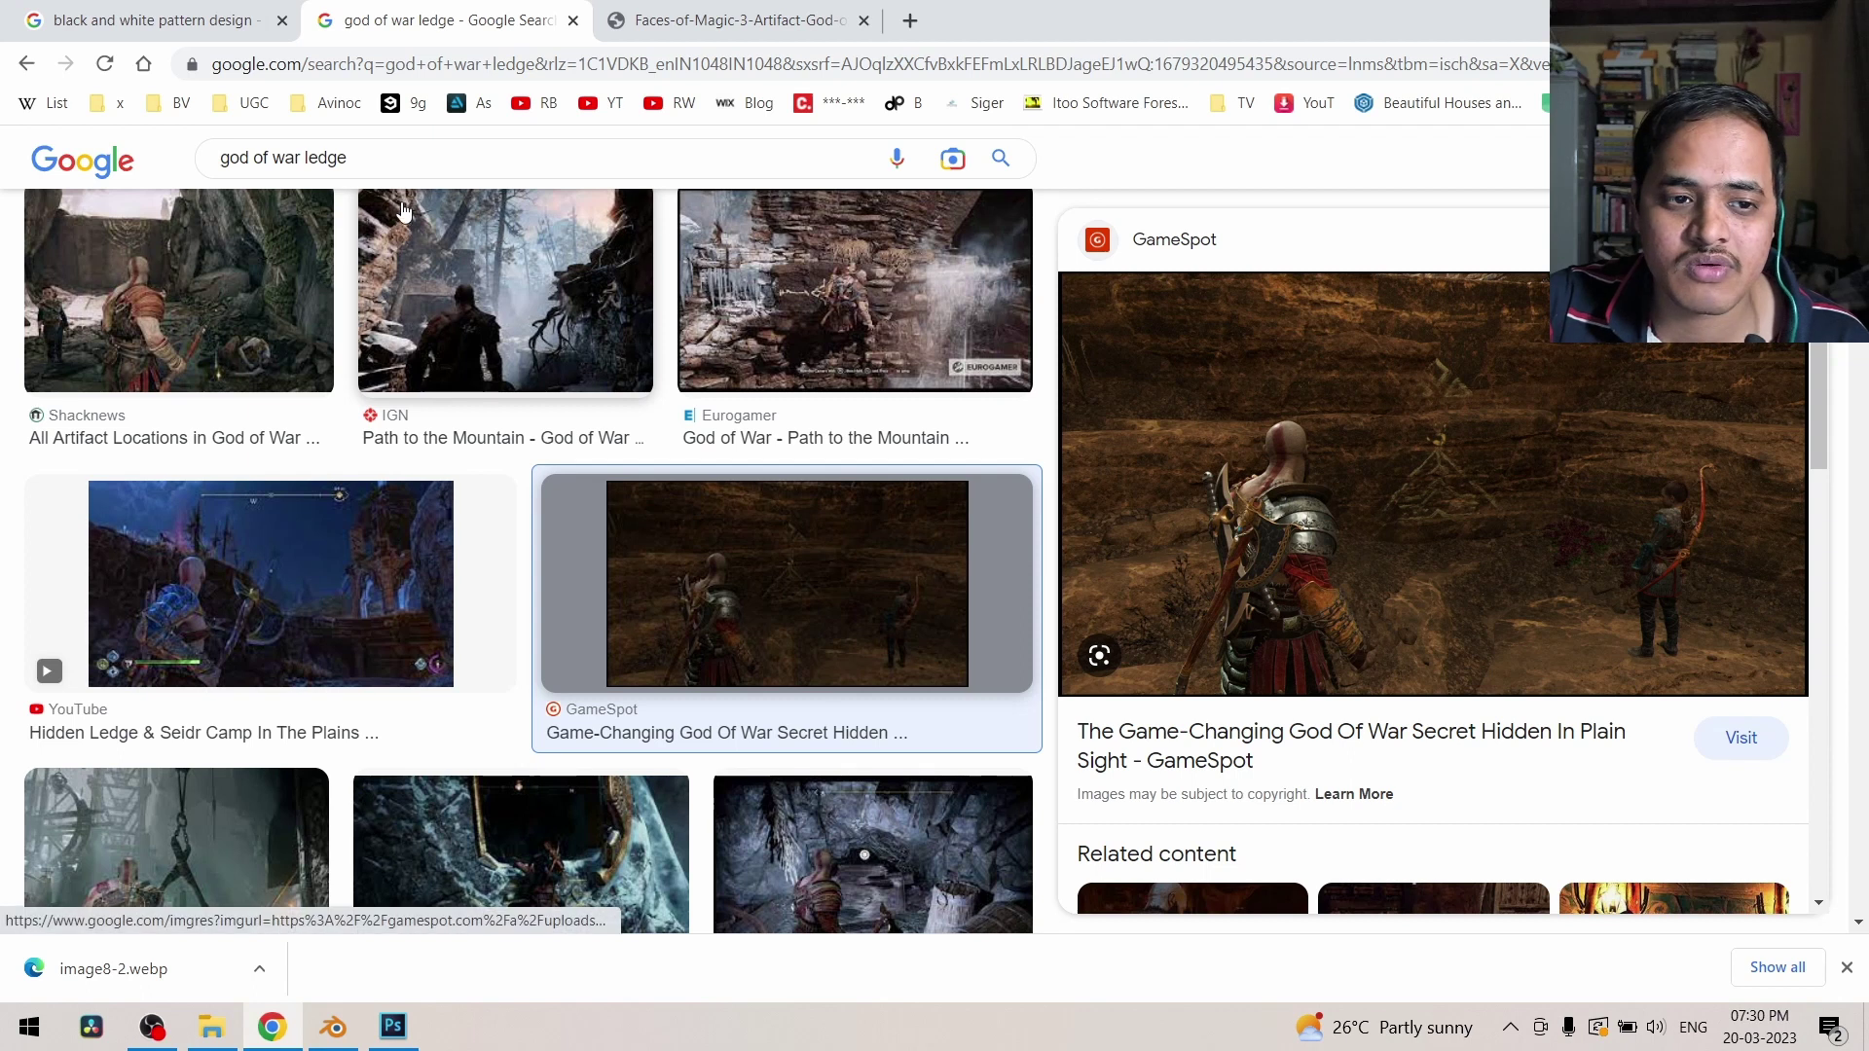
Step: Run a new Google search for 'pentablet' in a fresh tab
click(401, 177)
double_click(401, 177)
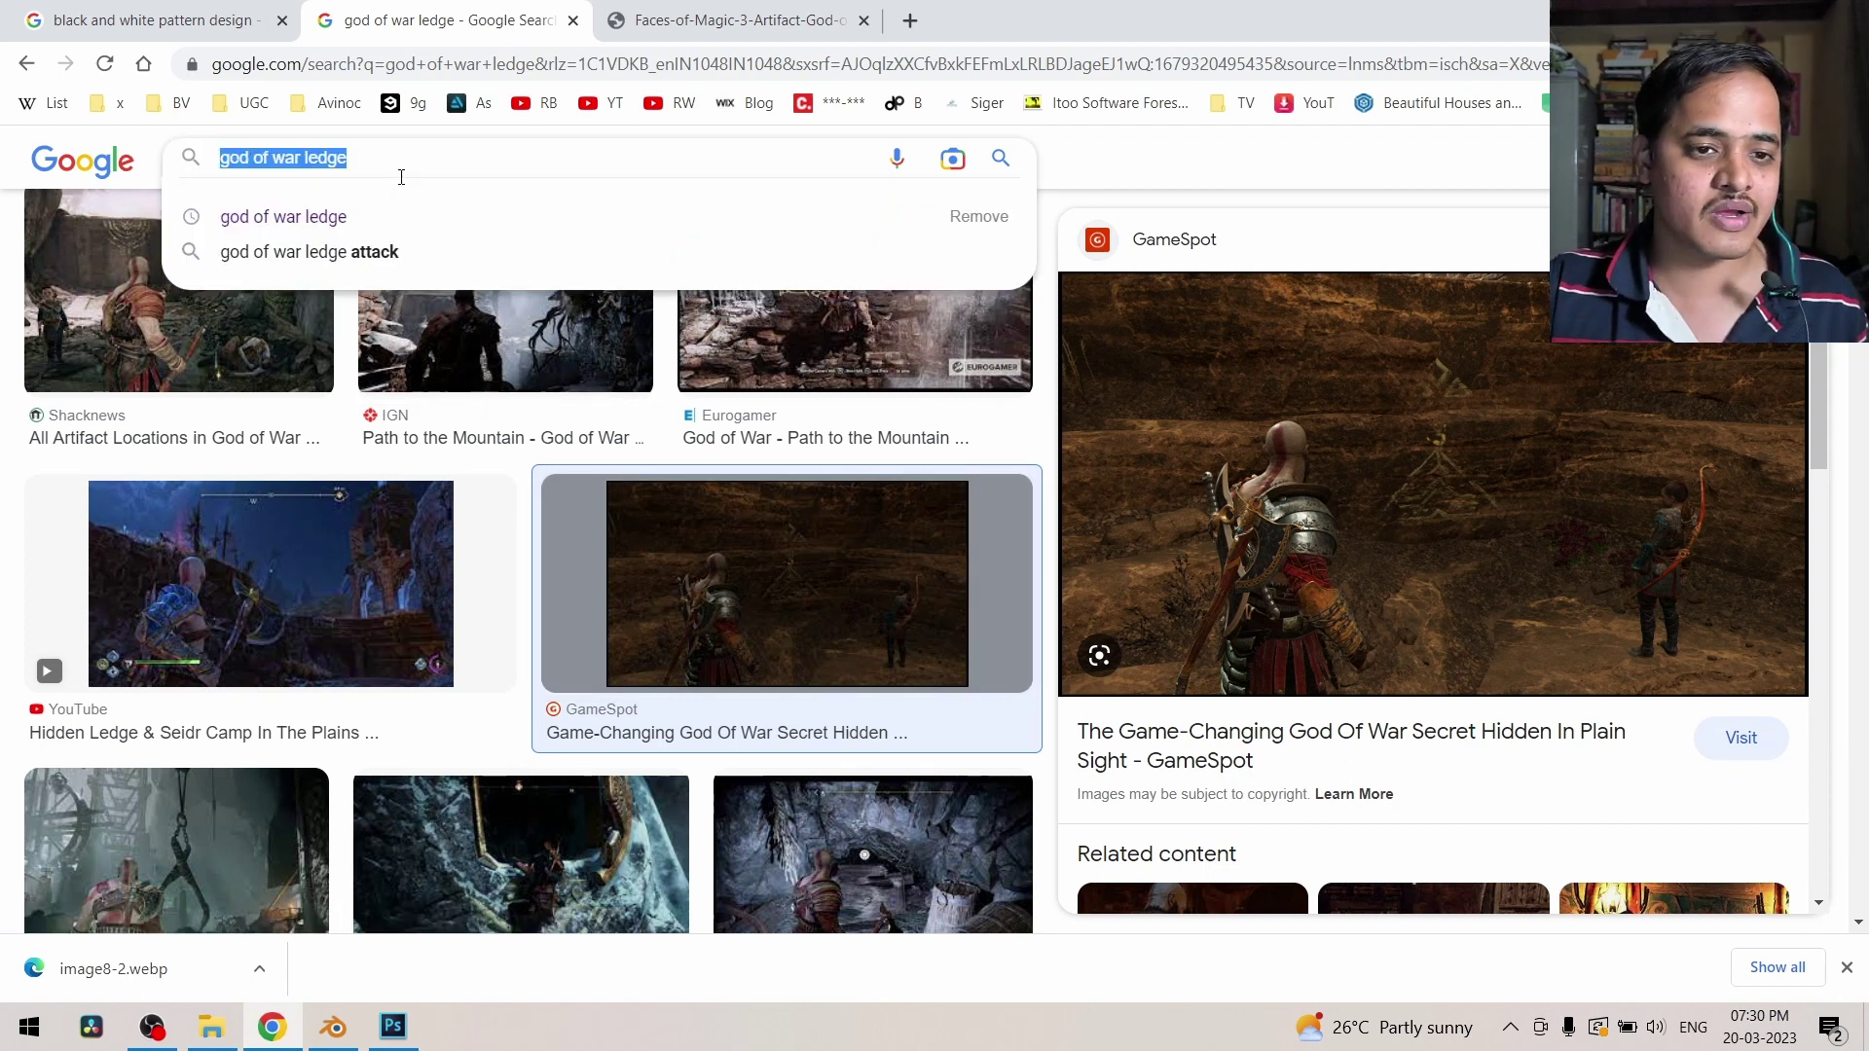
drag(83, 161, 1034, 21)
text(pentablet)
key(Return)
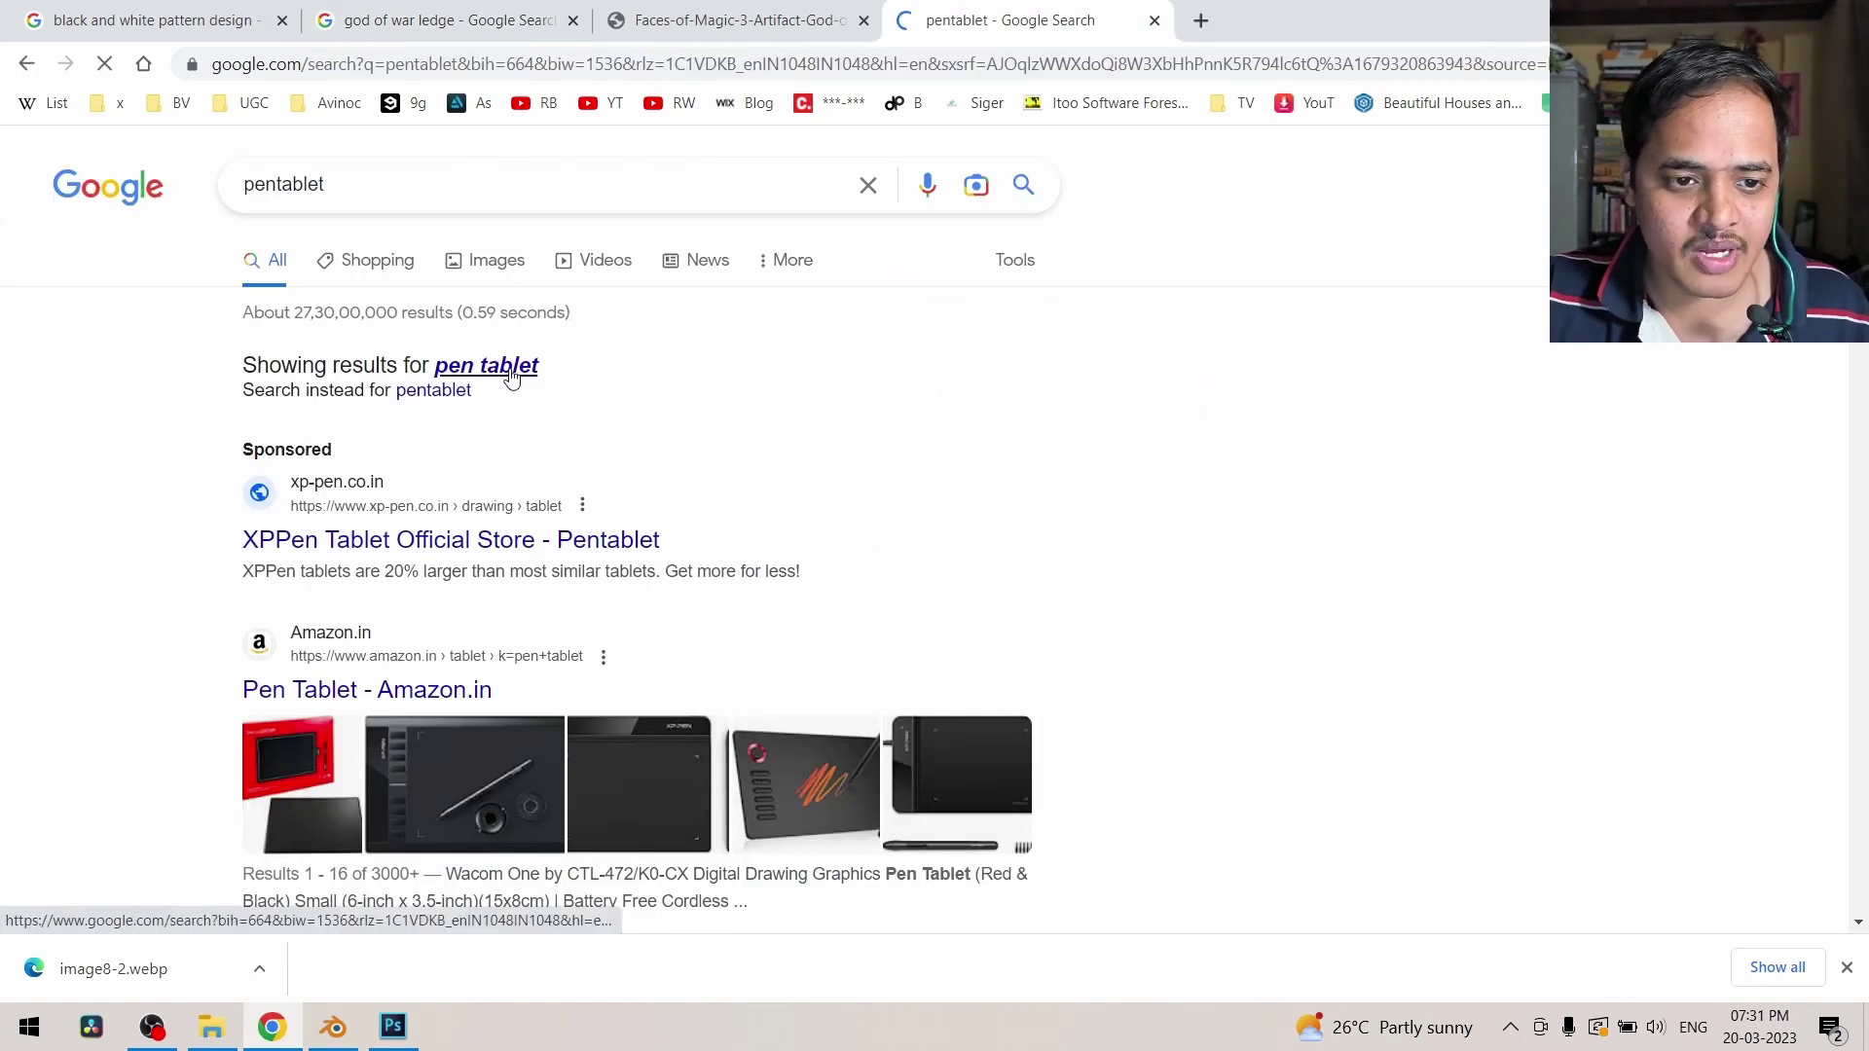
Step: Browse image results for the corrected 'pen tablet' query, then return to Blender
click(491, 367)
click(495, 283)
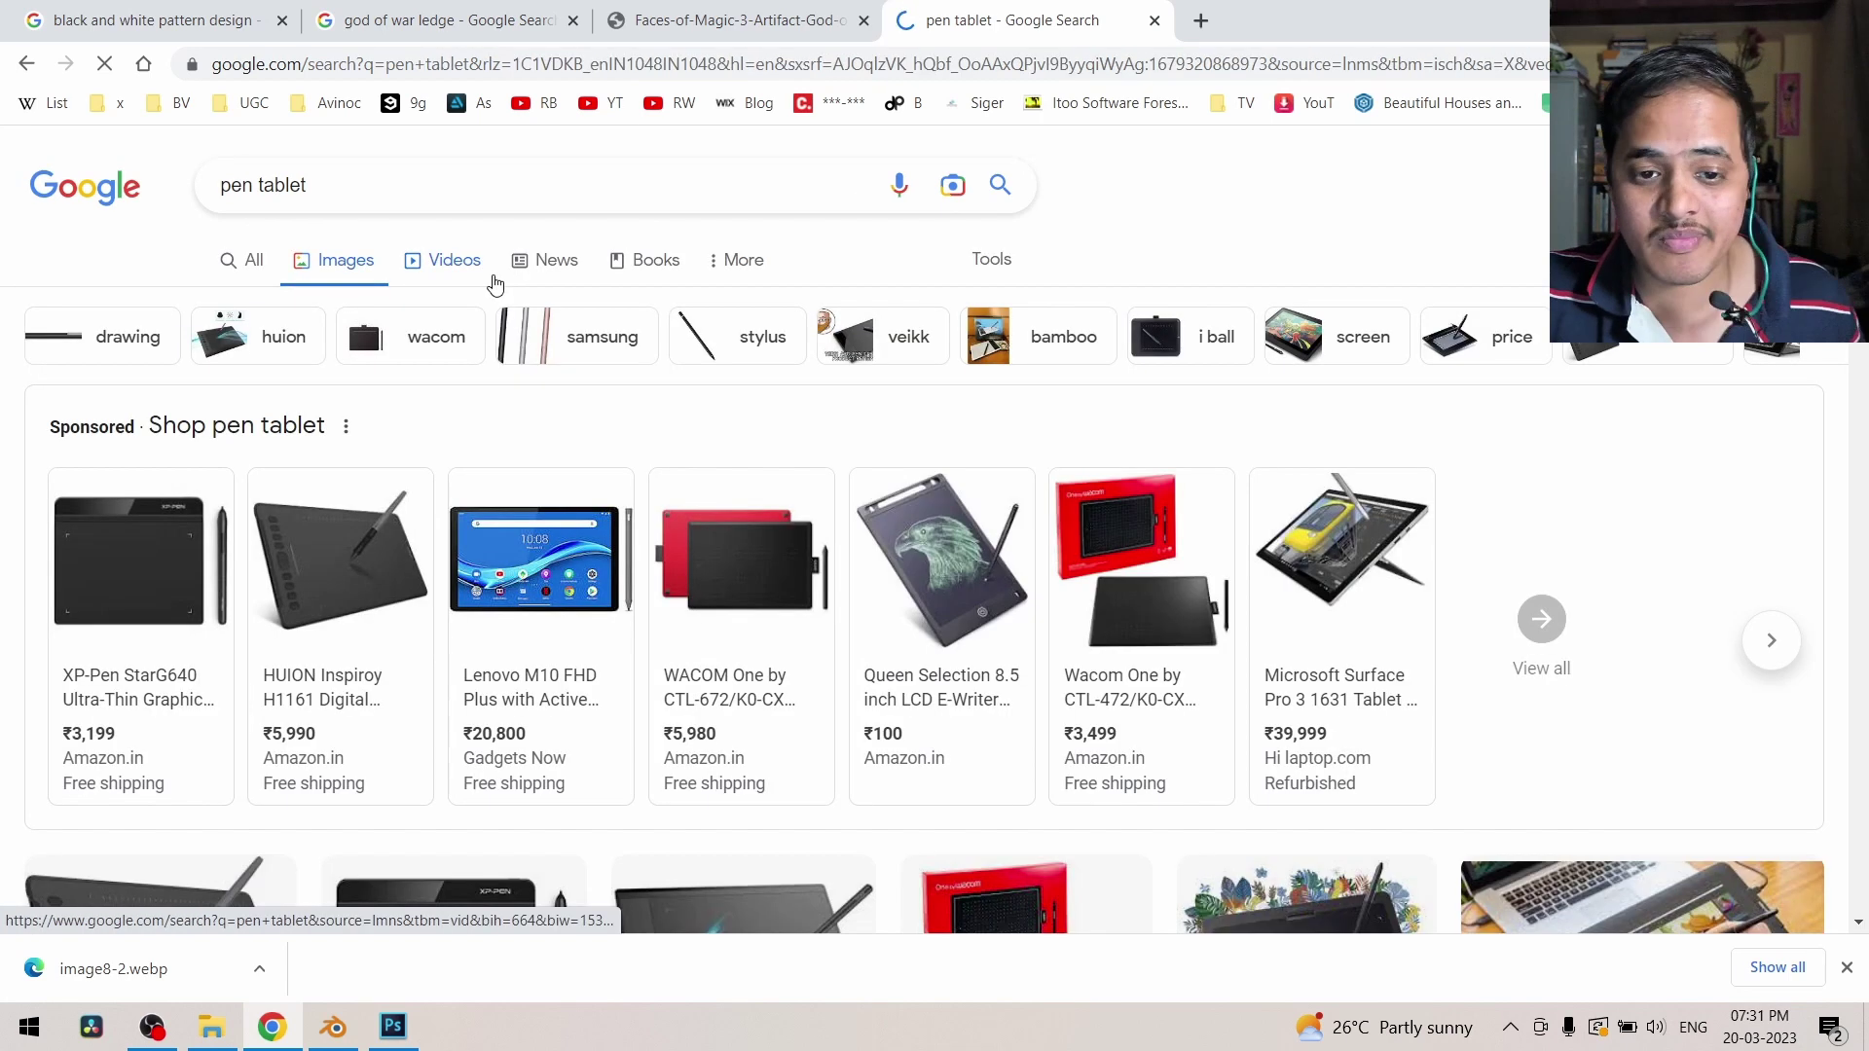
scroll(540, 438, down, 2)
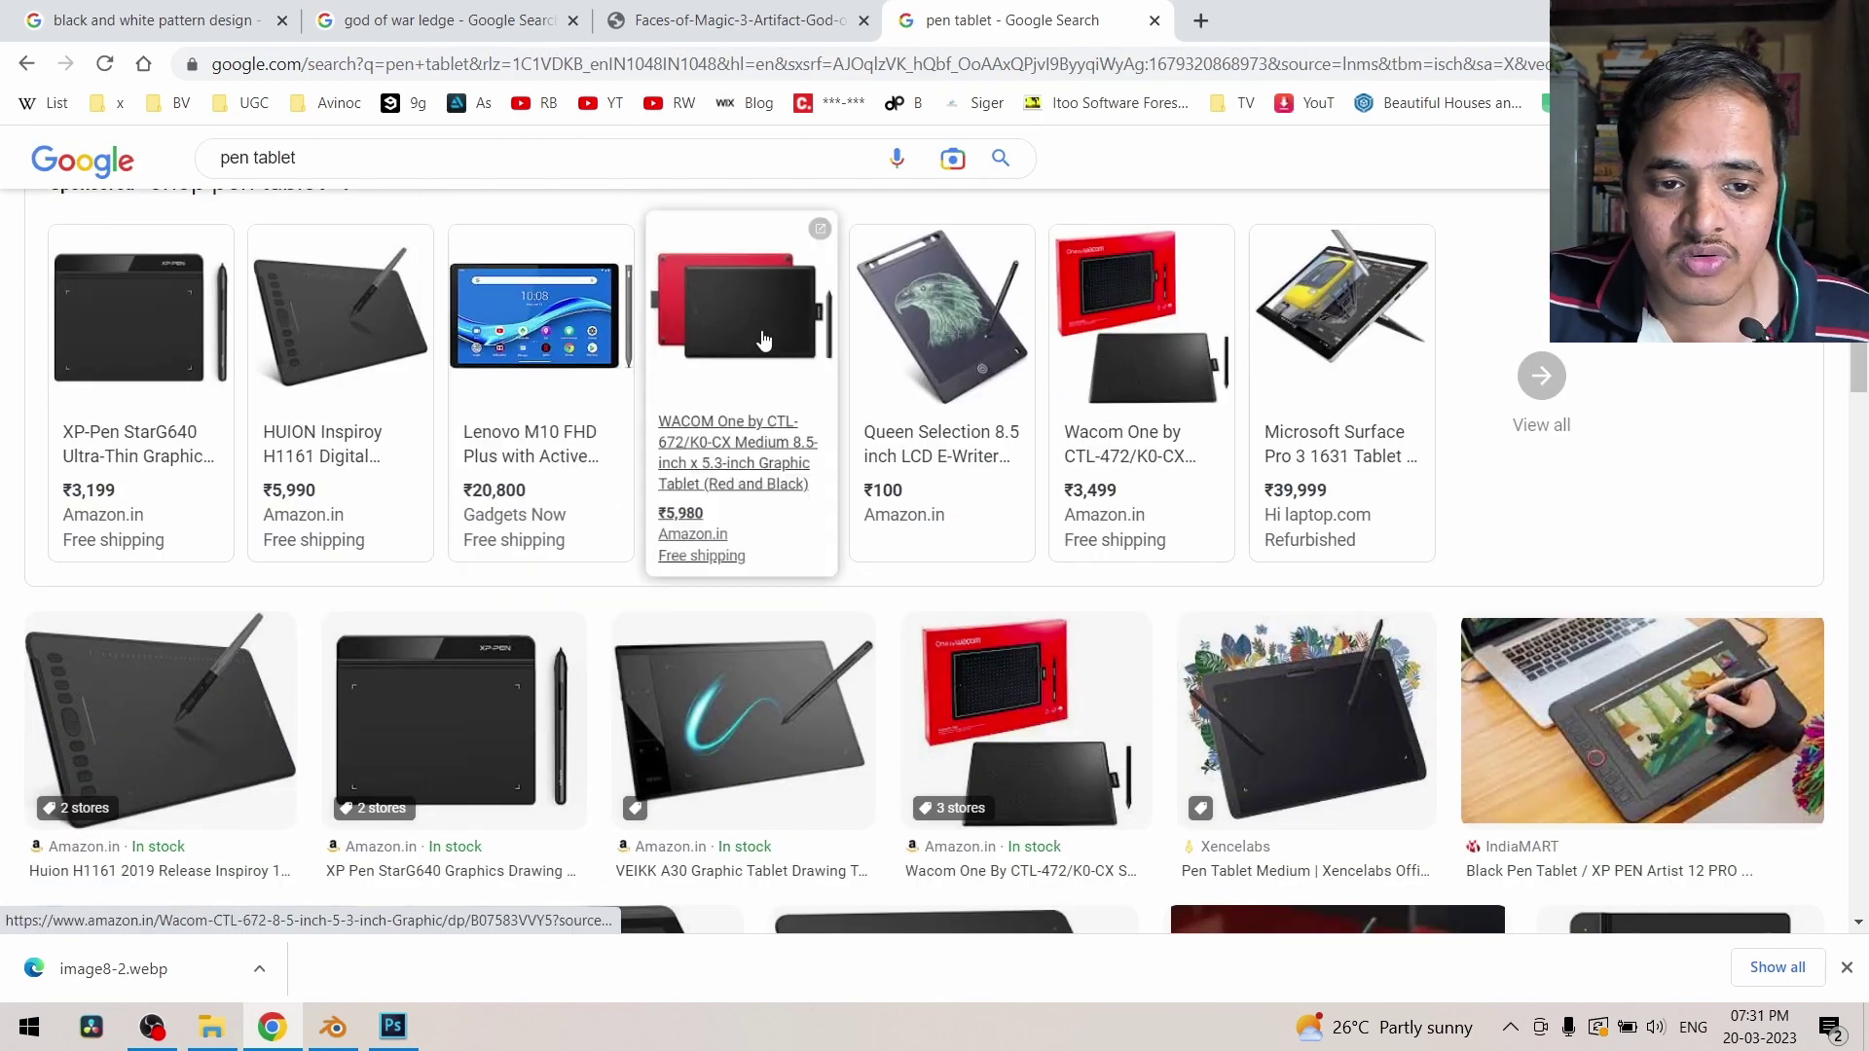
click(1640, 707)
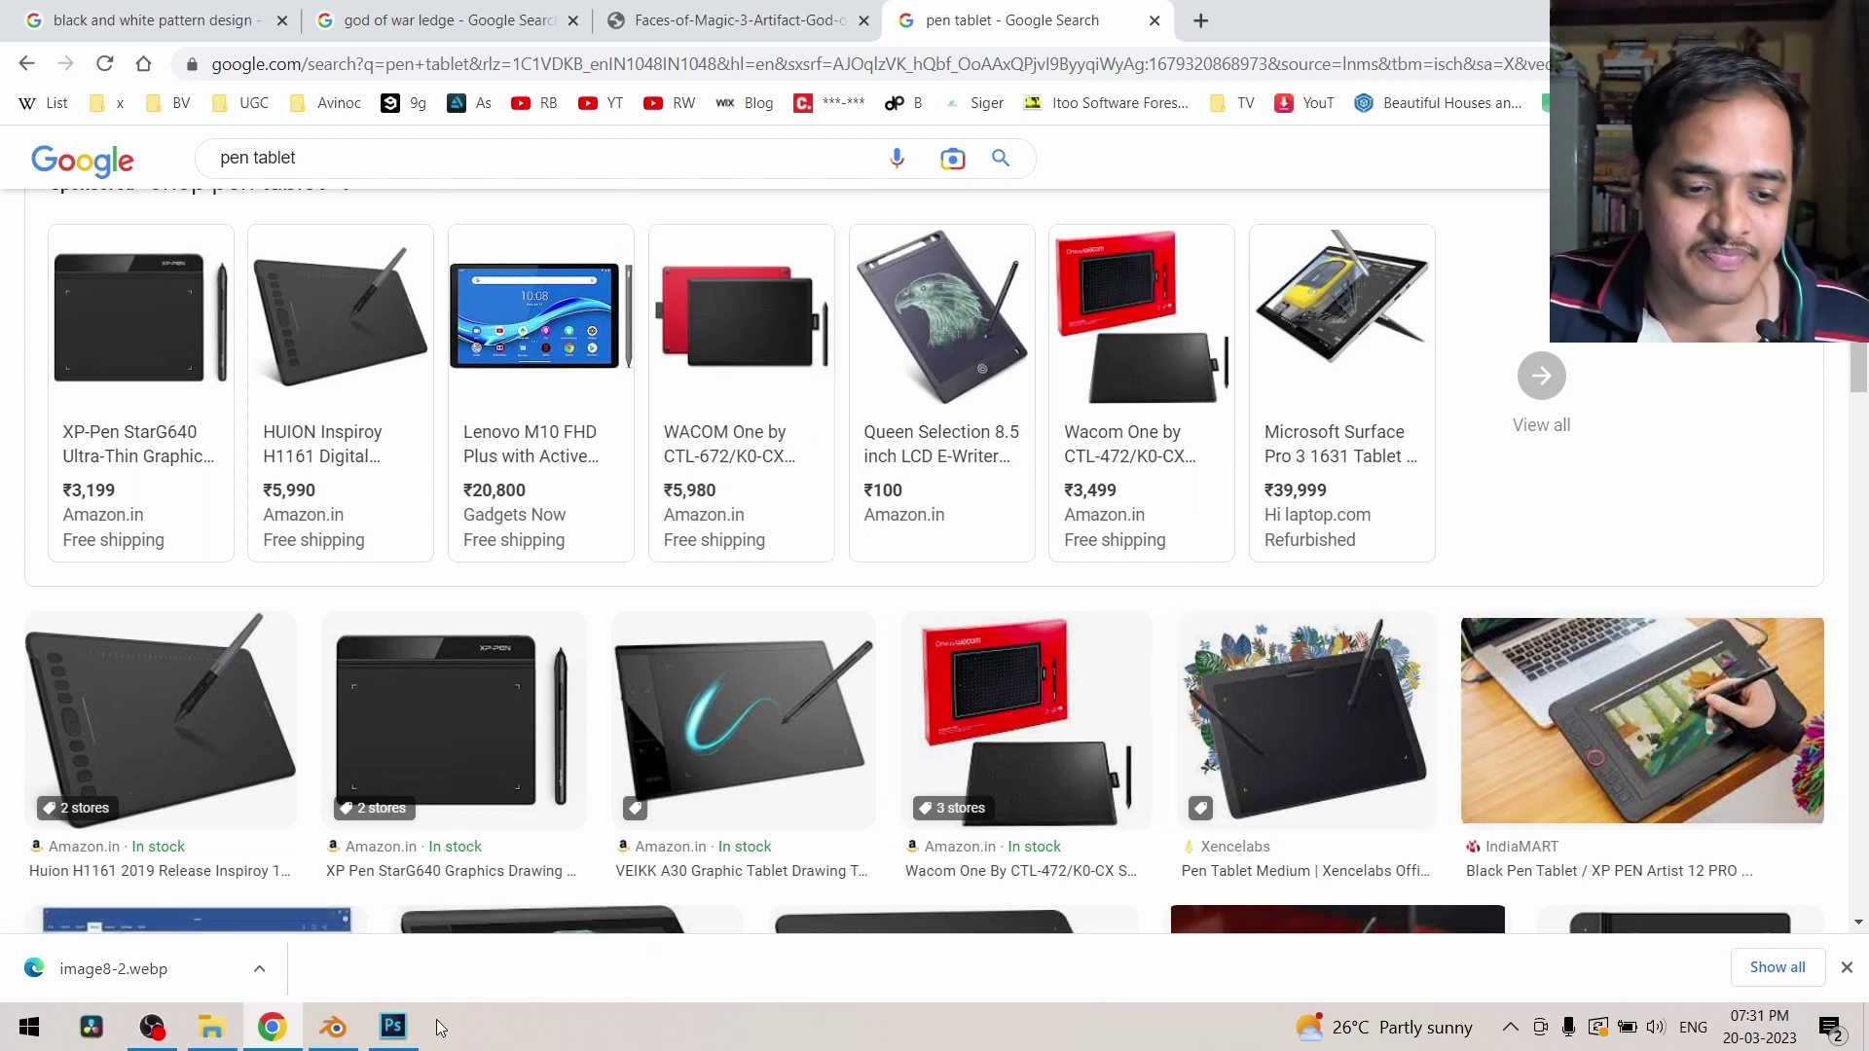
click(333, 1027)
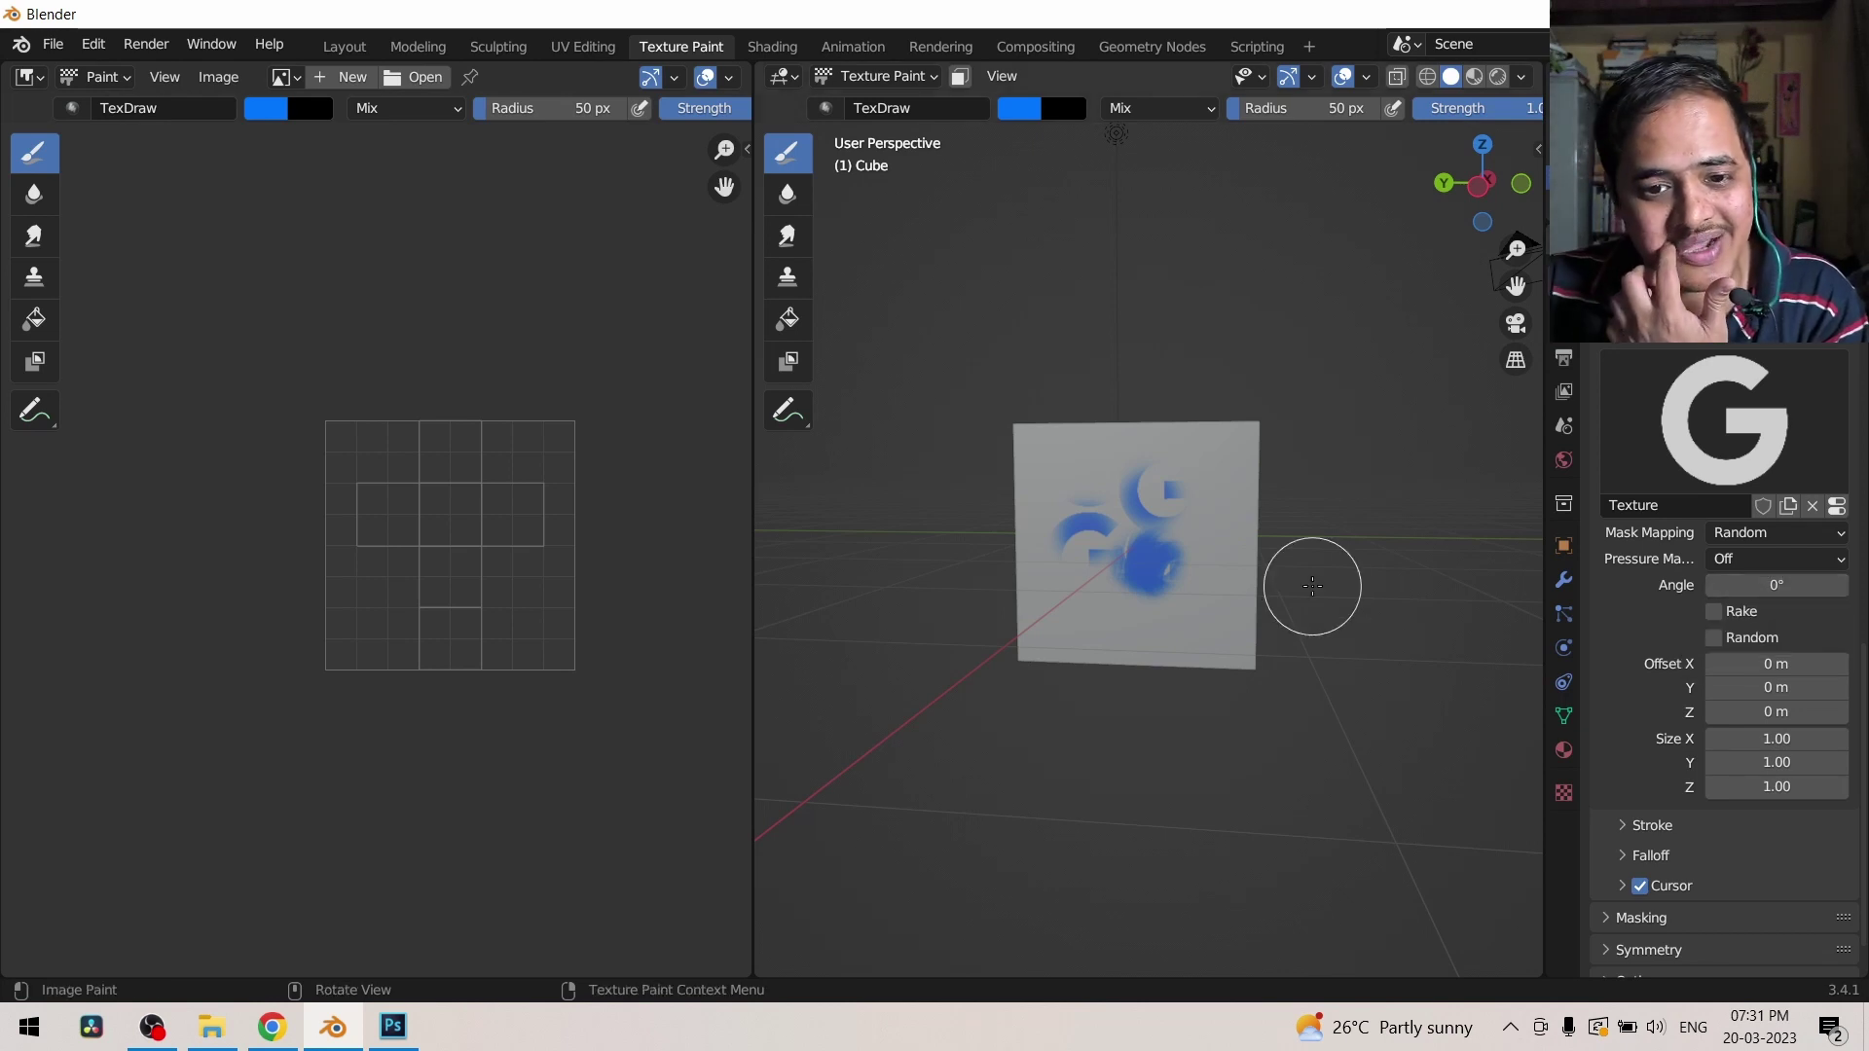
Step: Set mask mapping to Stencil, enlarge the G overlay, try a 70° rotation, then reset Angle to 0°
click(1743, 539)
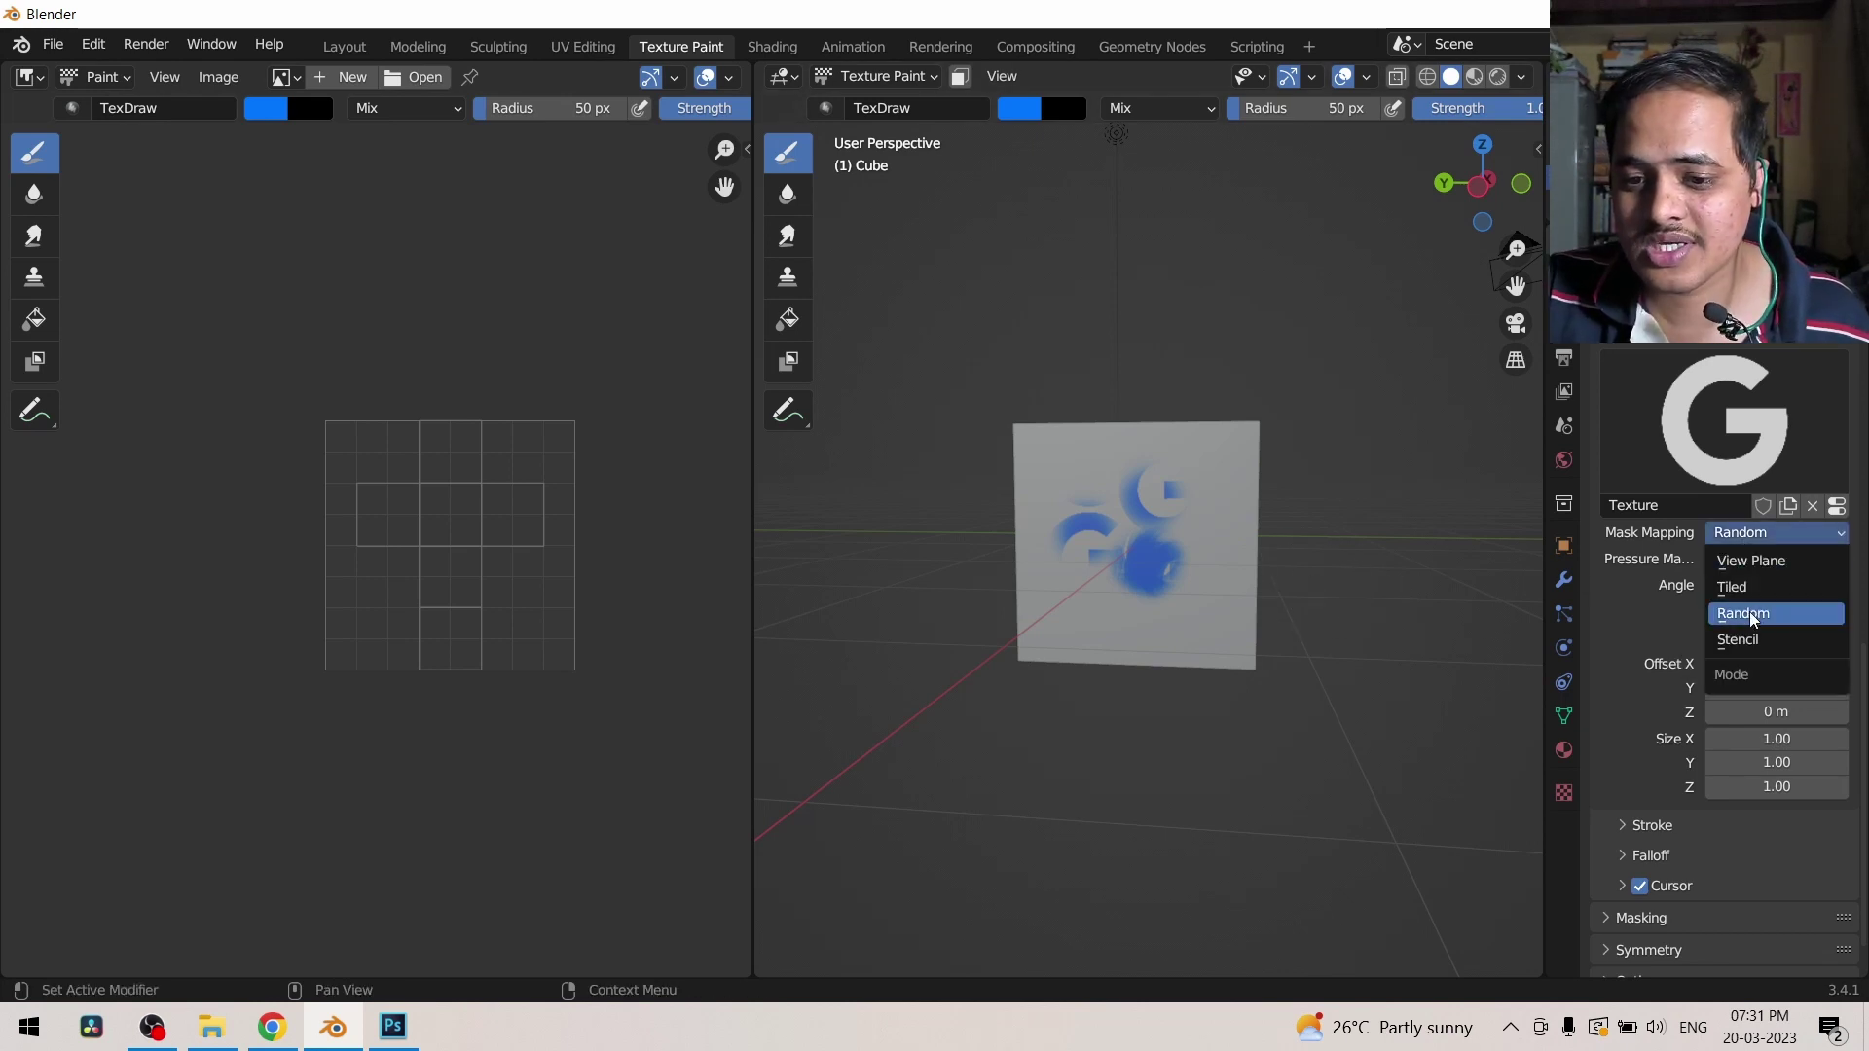
click(1758, 640)
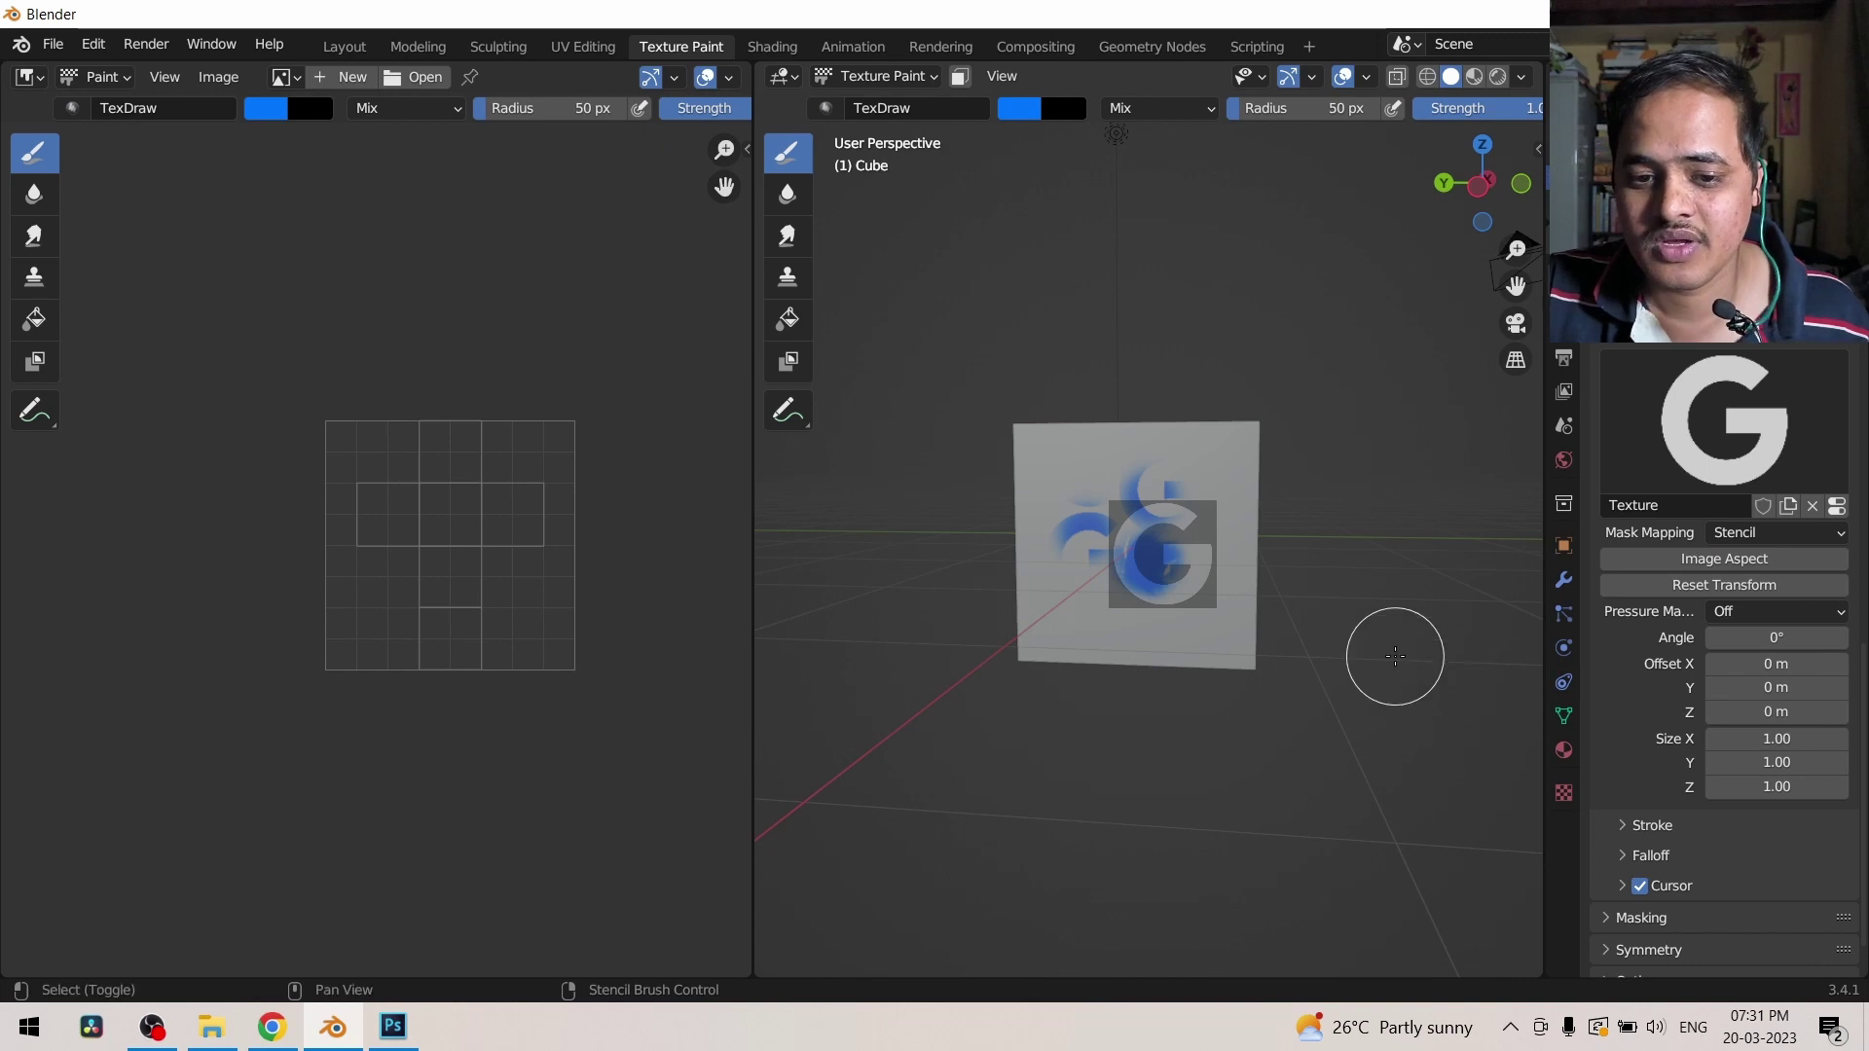
middle_drag(1393, 659, 1347, 639)
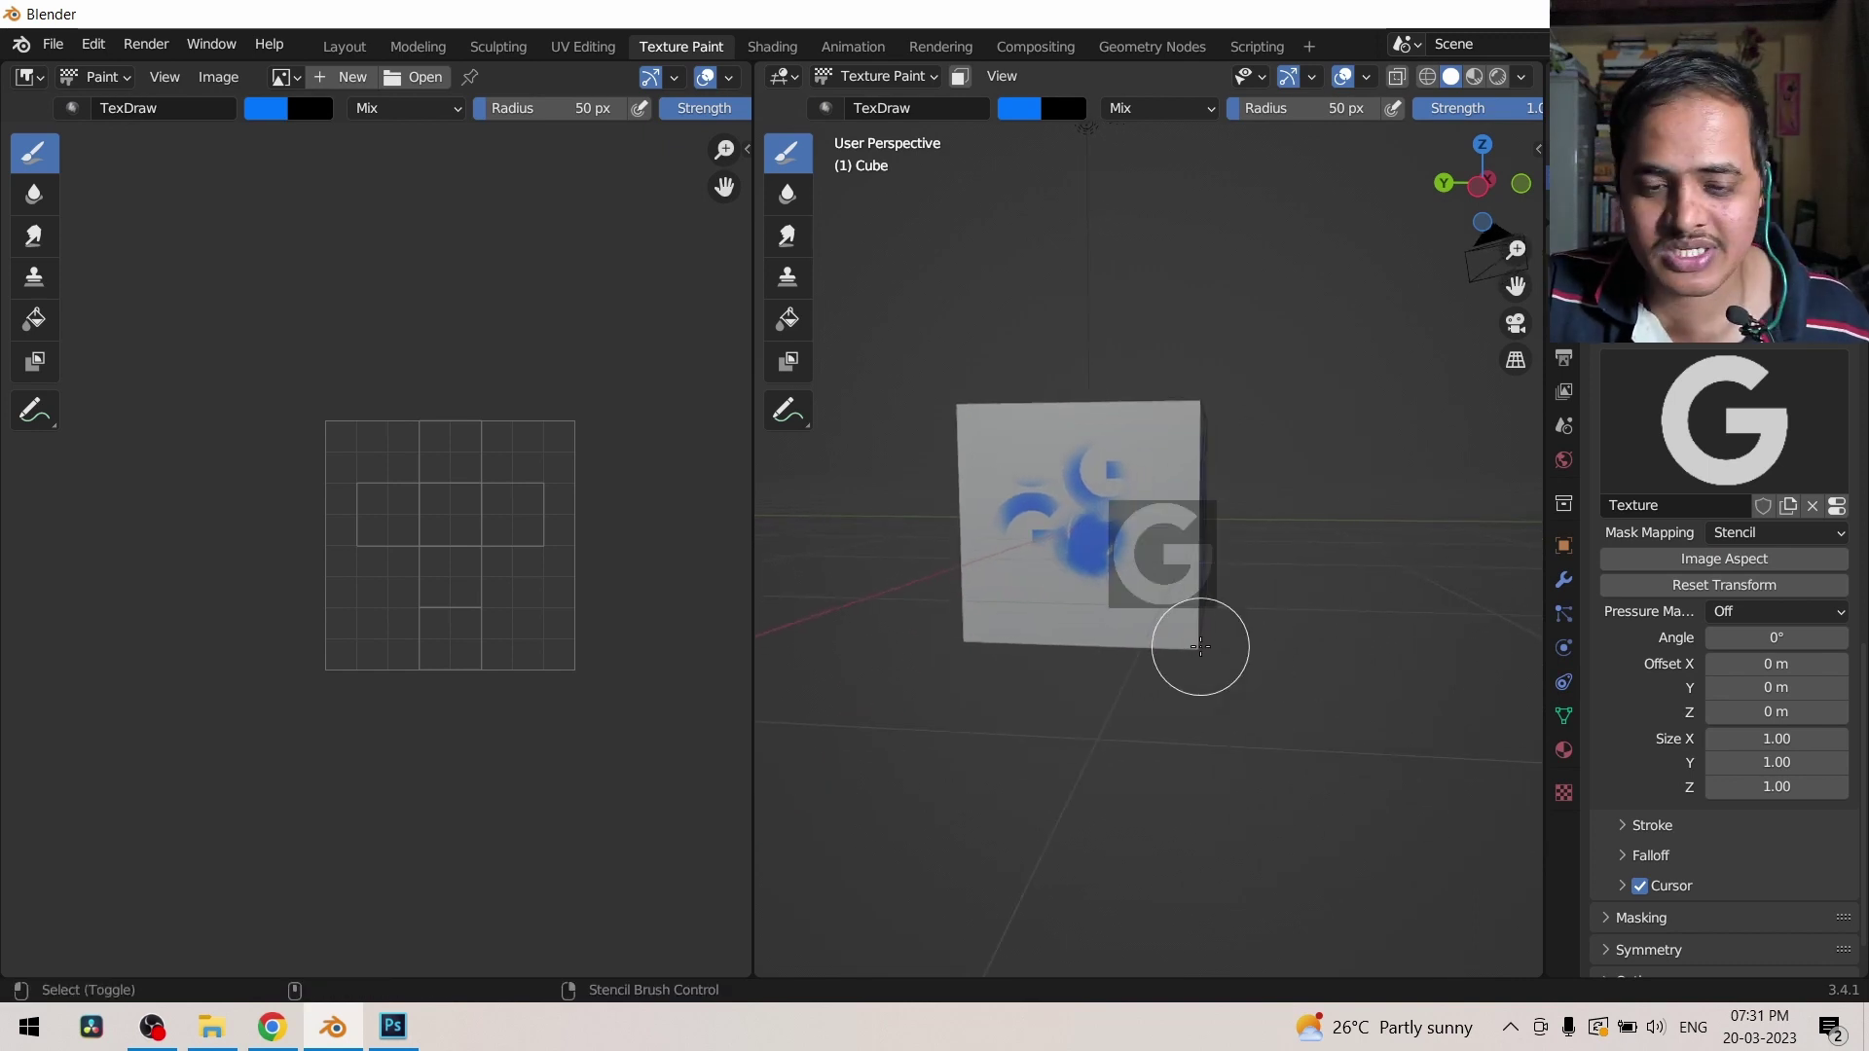
shift+right_drag(1200, 647, 1441, 680)
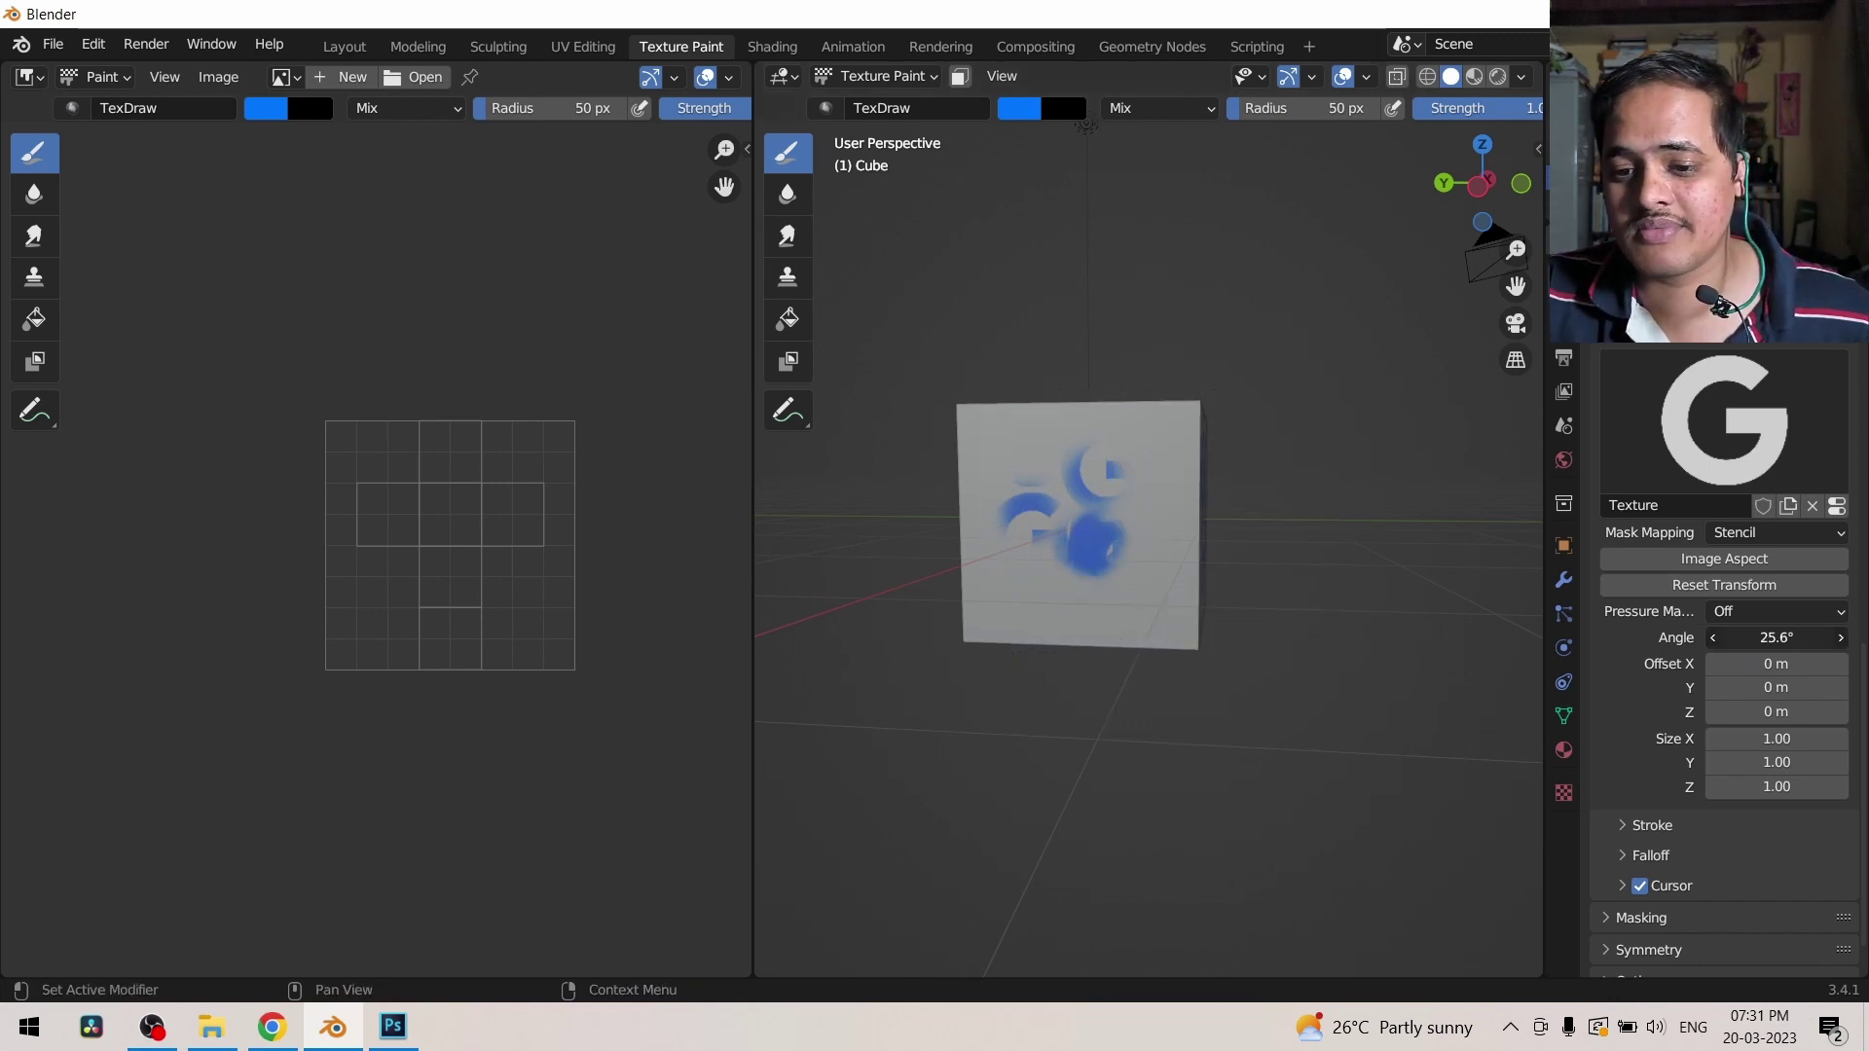
drag(1777, 638, 1830, 638)
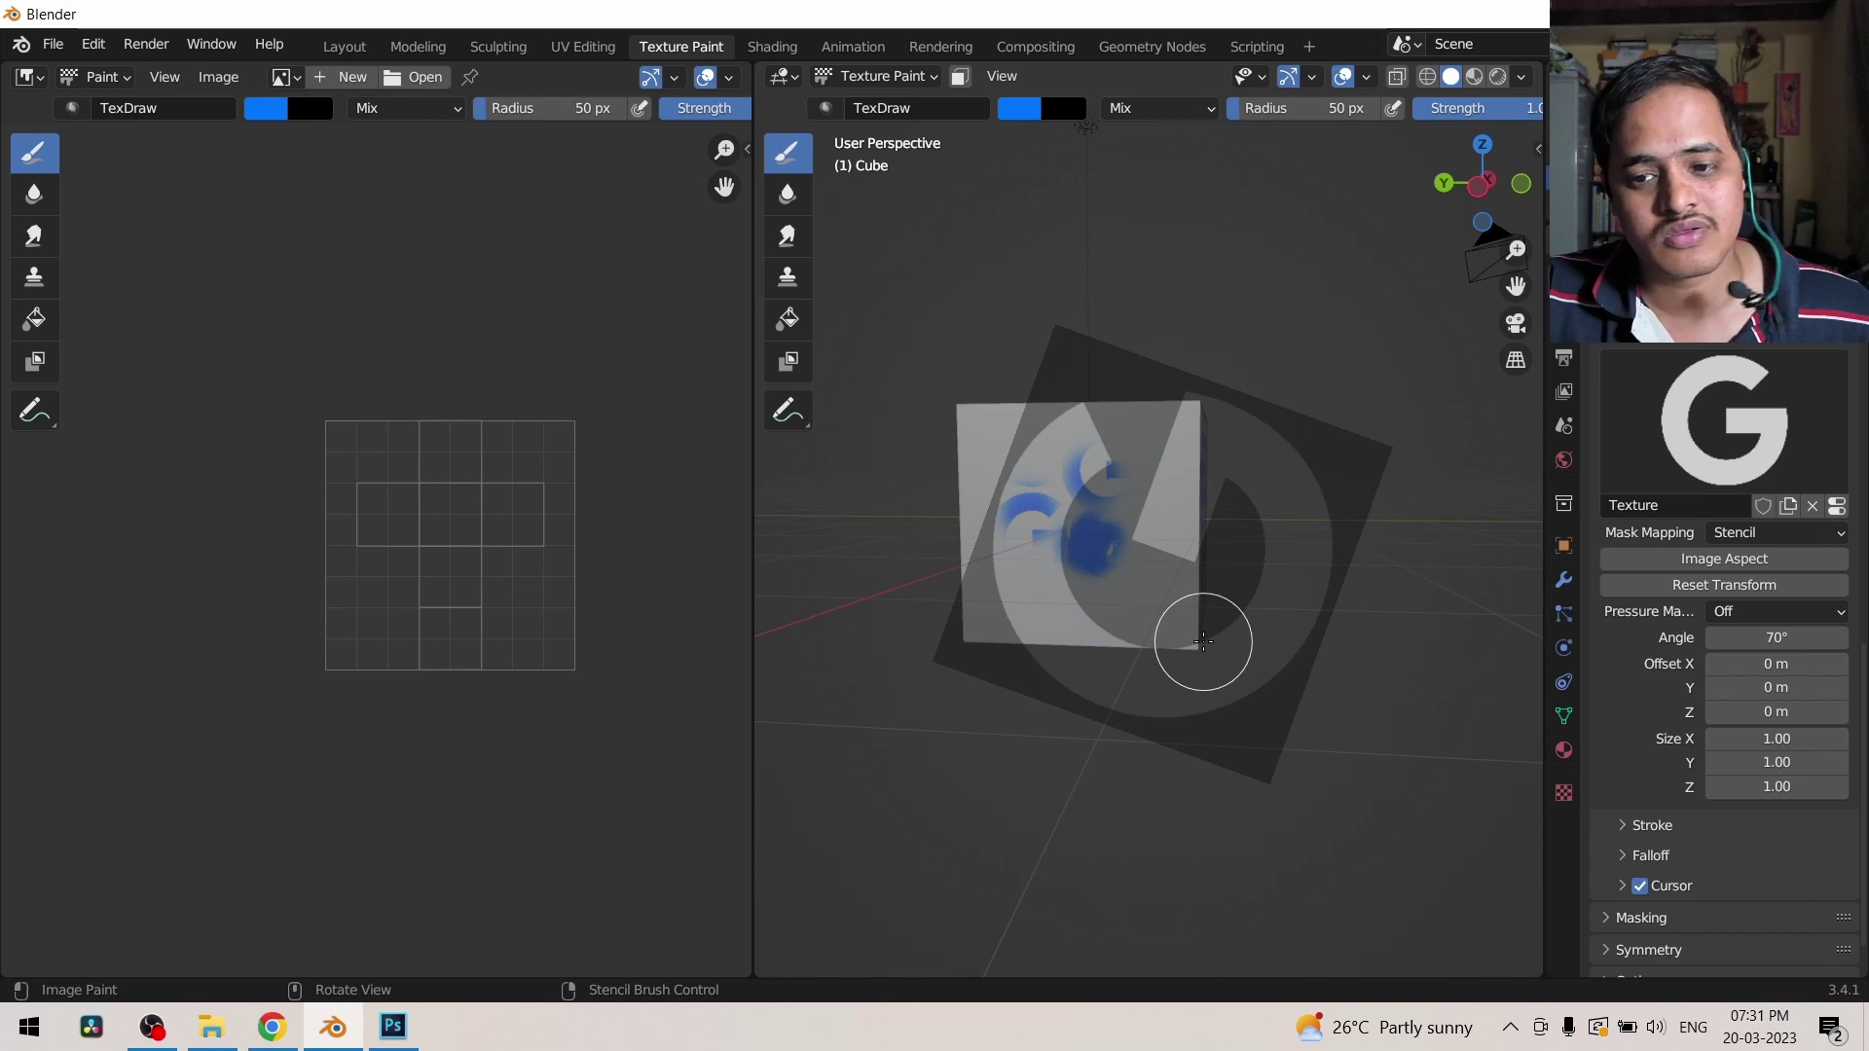
key(BackSpace)
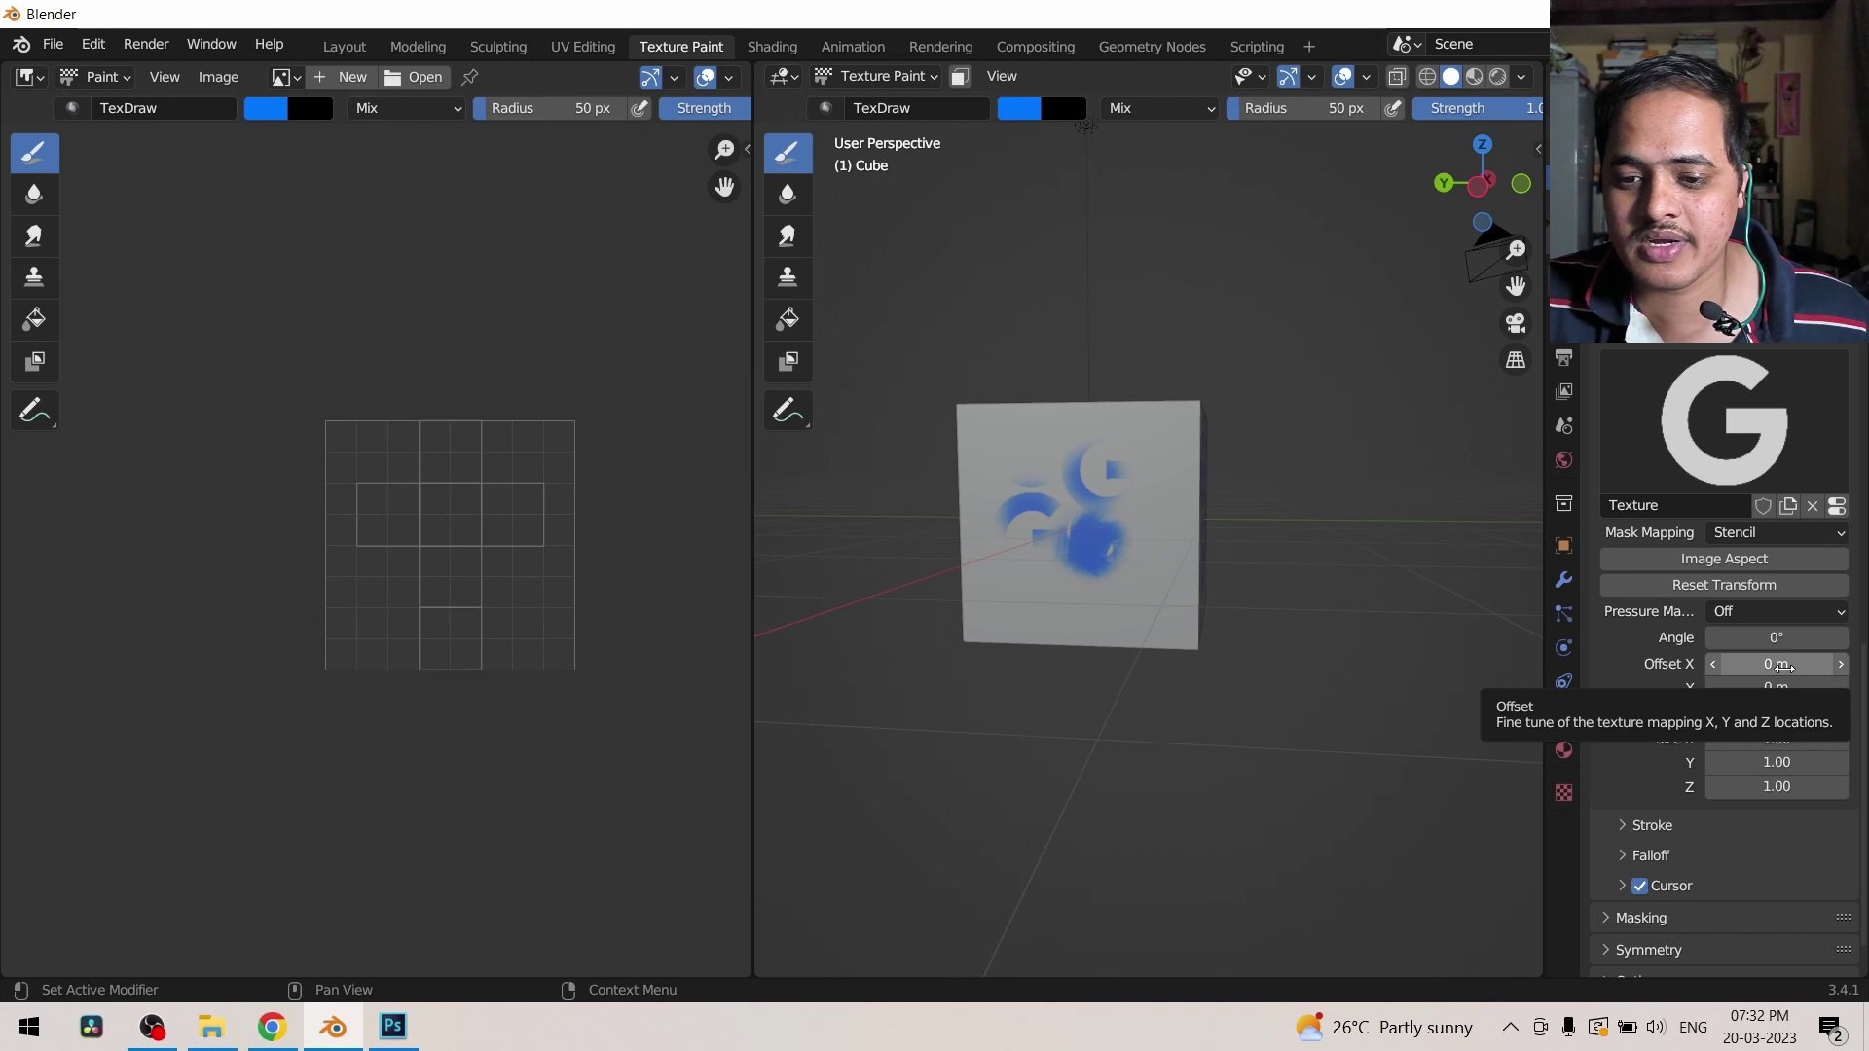
click(1785, 668)
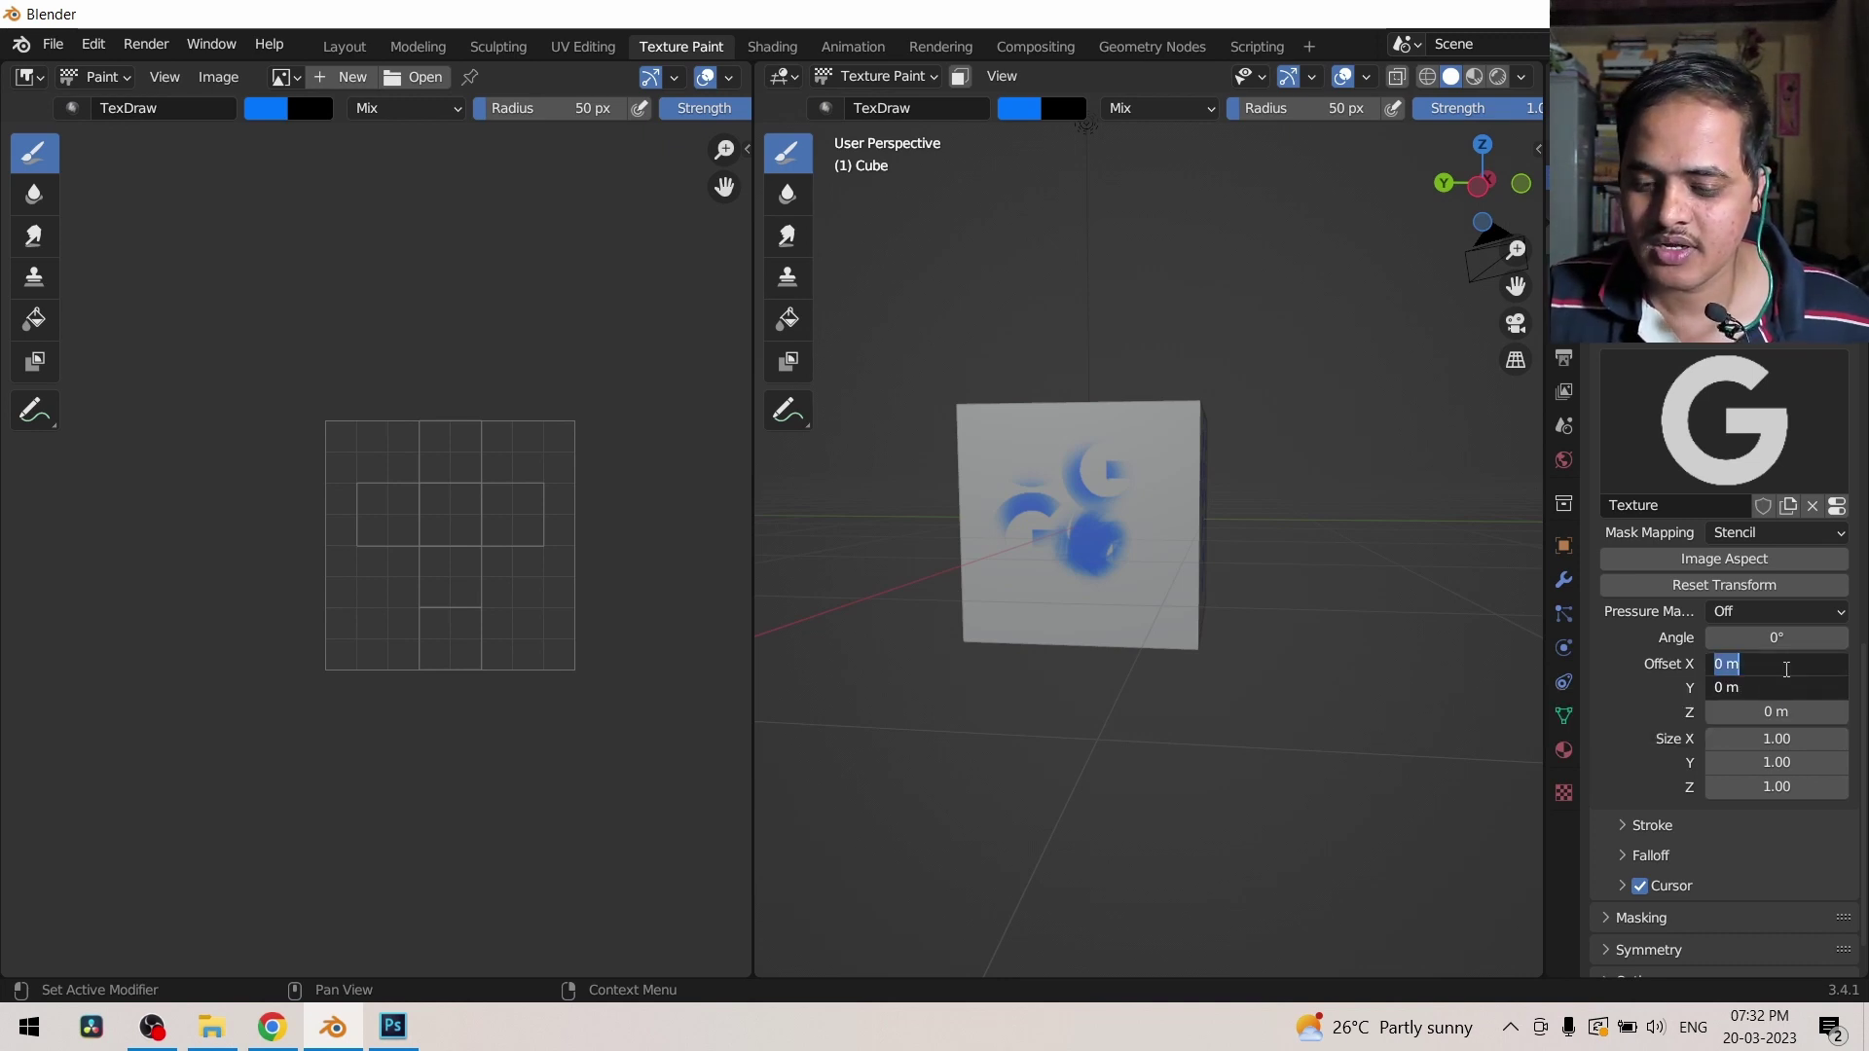
text(1)
key(Return)
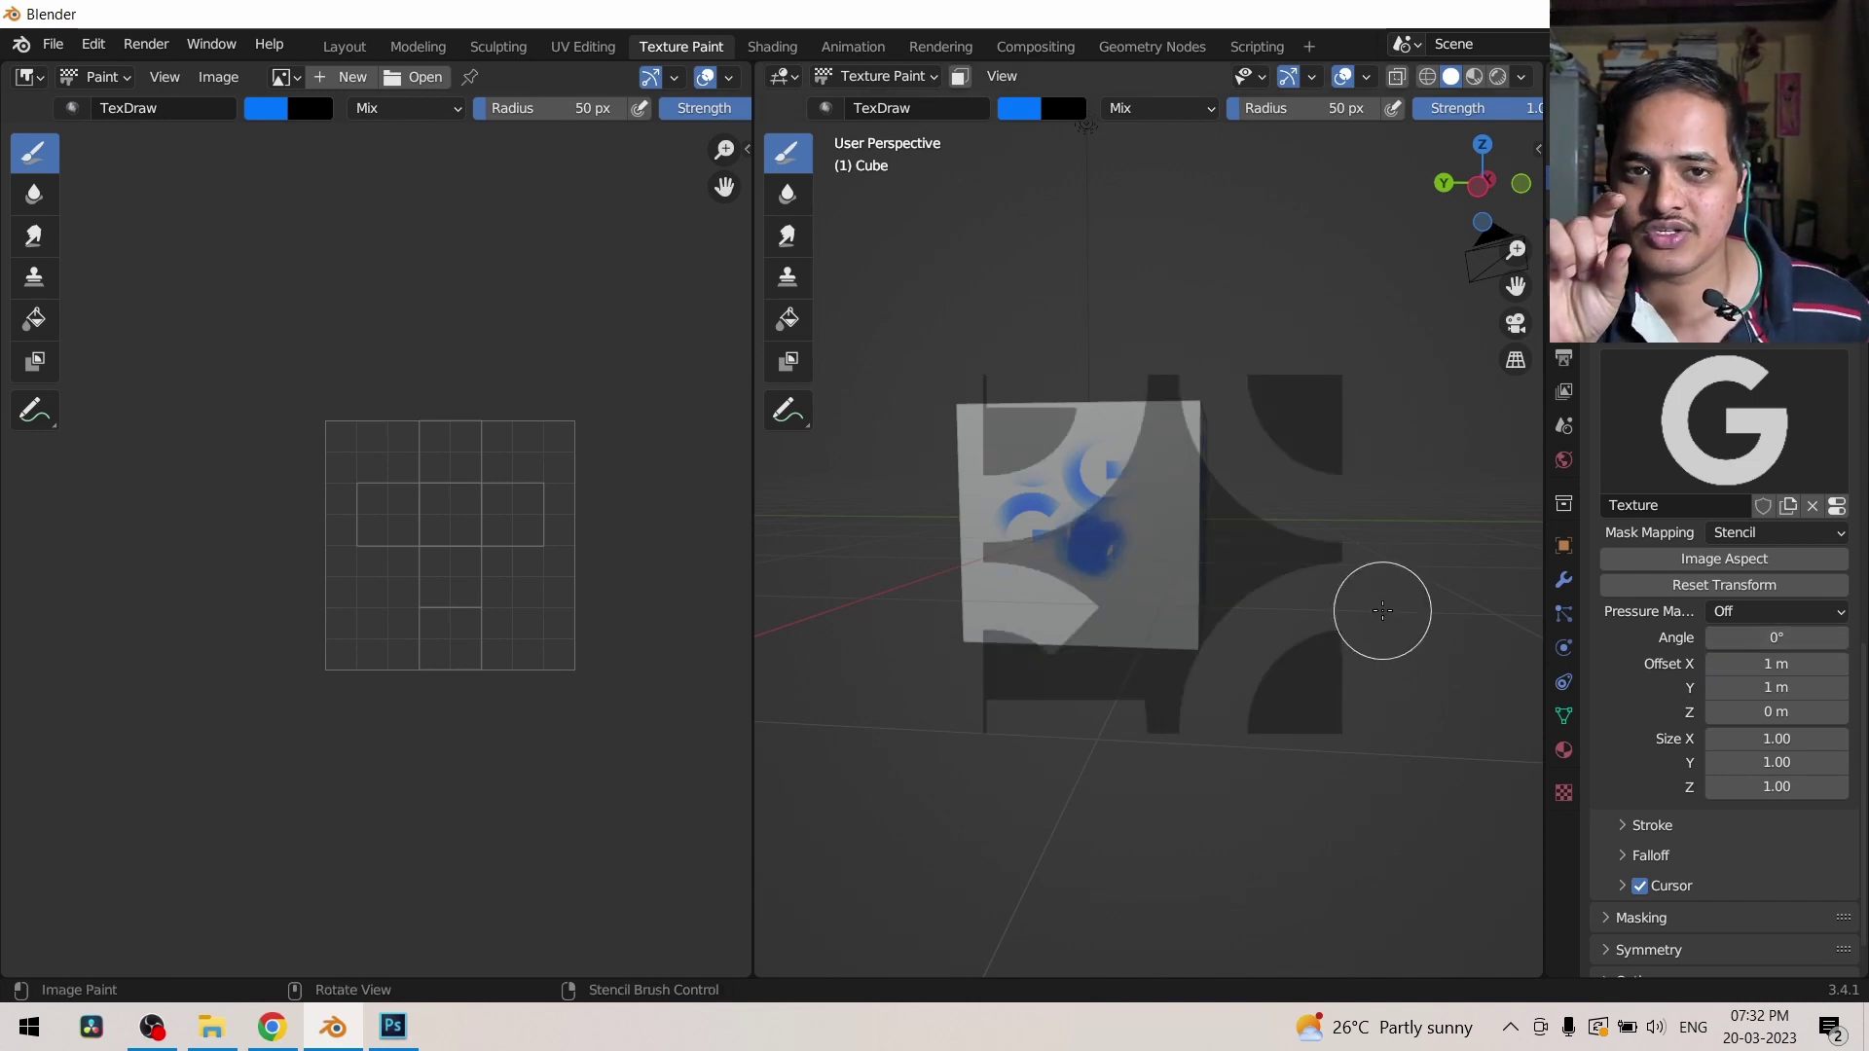
drag(1780, 664, 1781, 687)
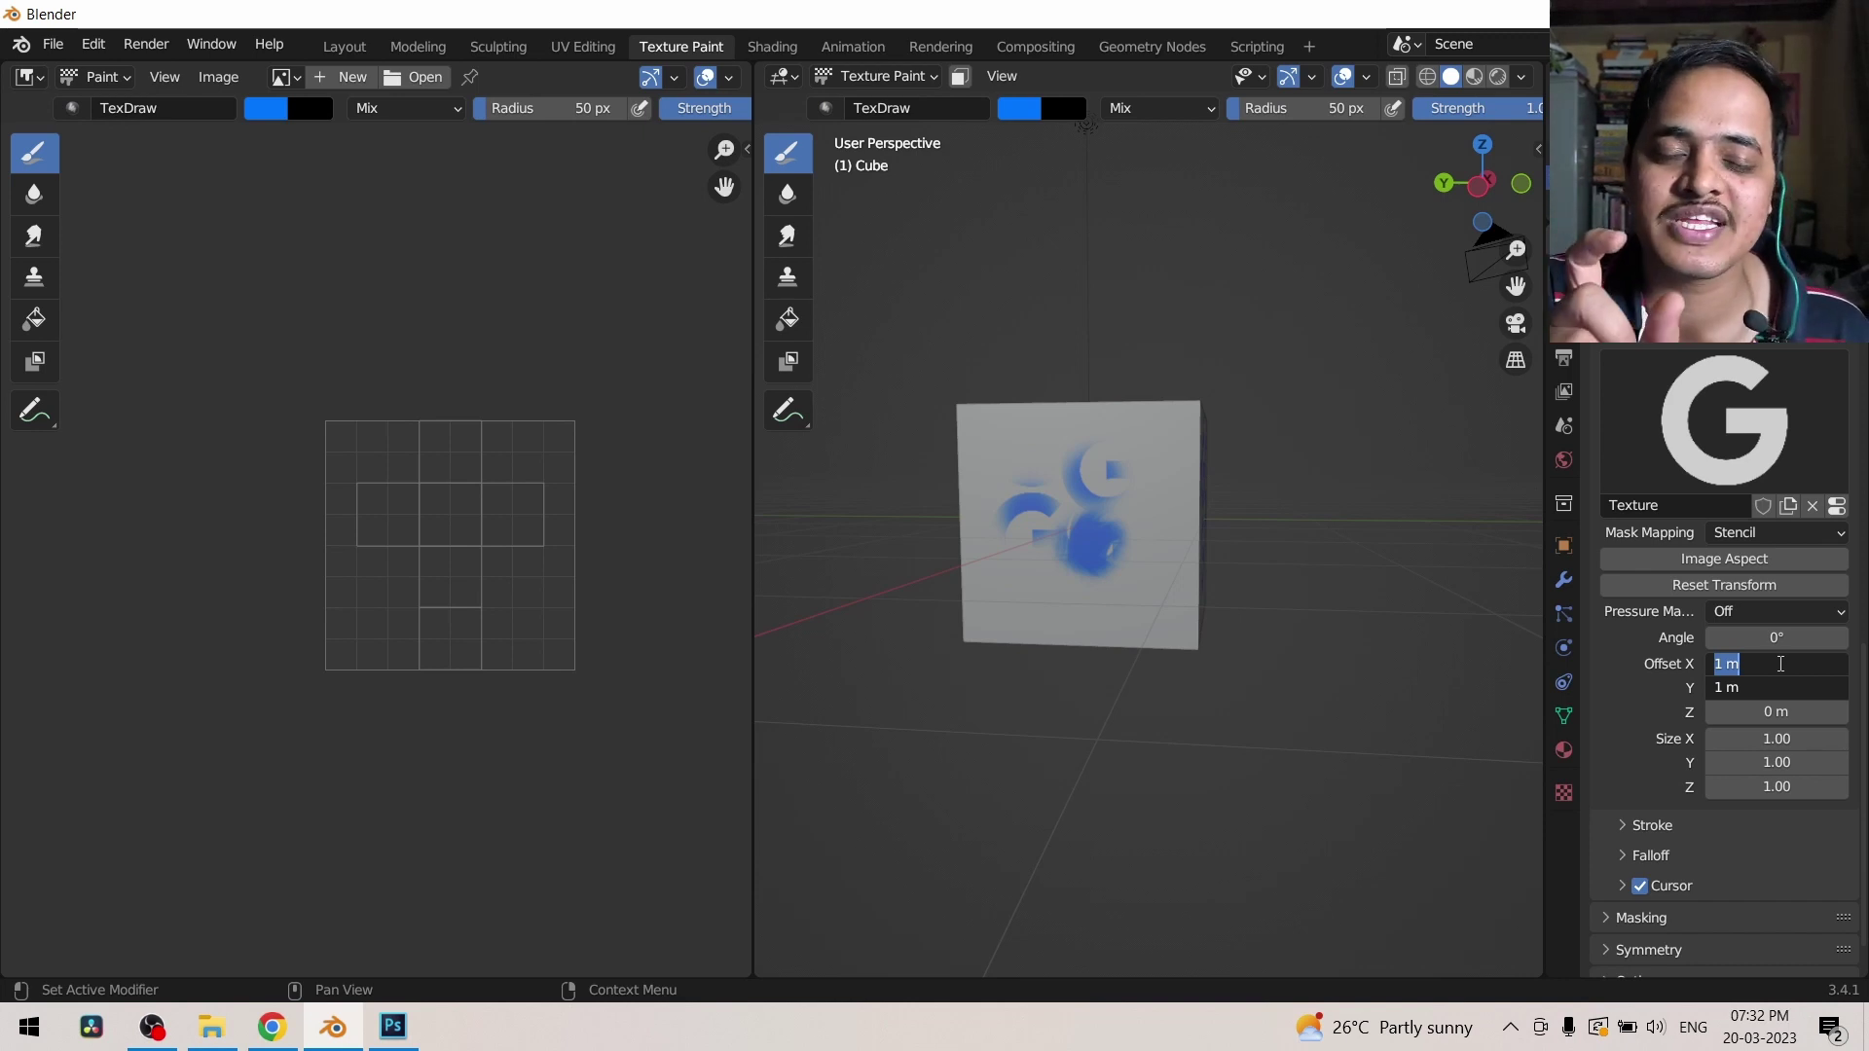
text(0)
key(Tab)
text(0)
key(Return)
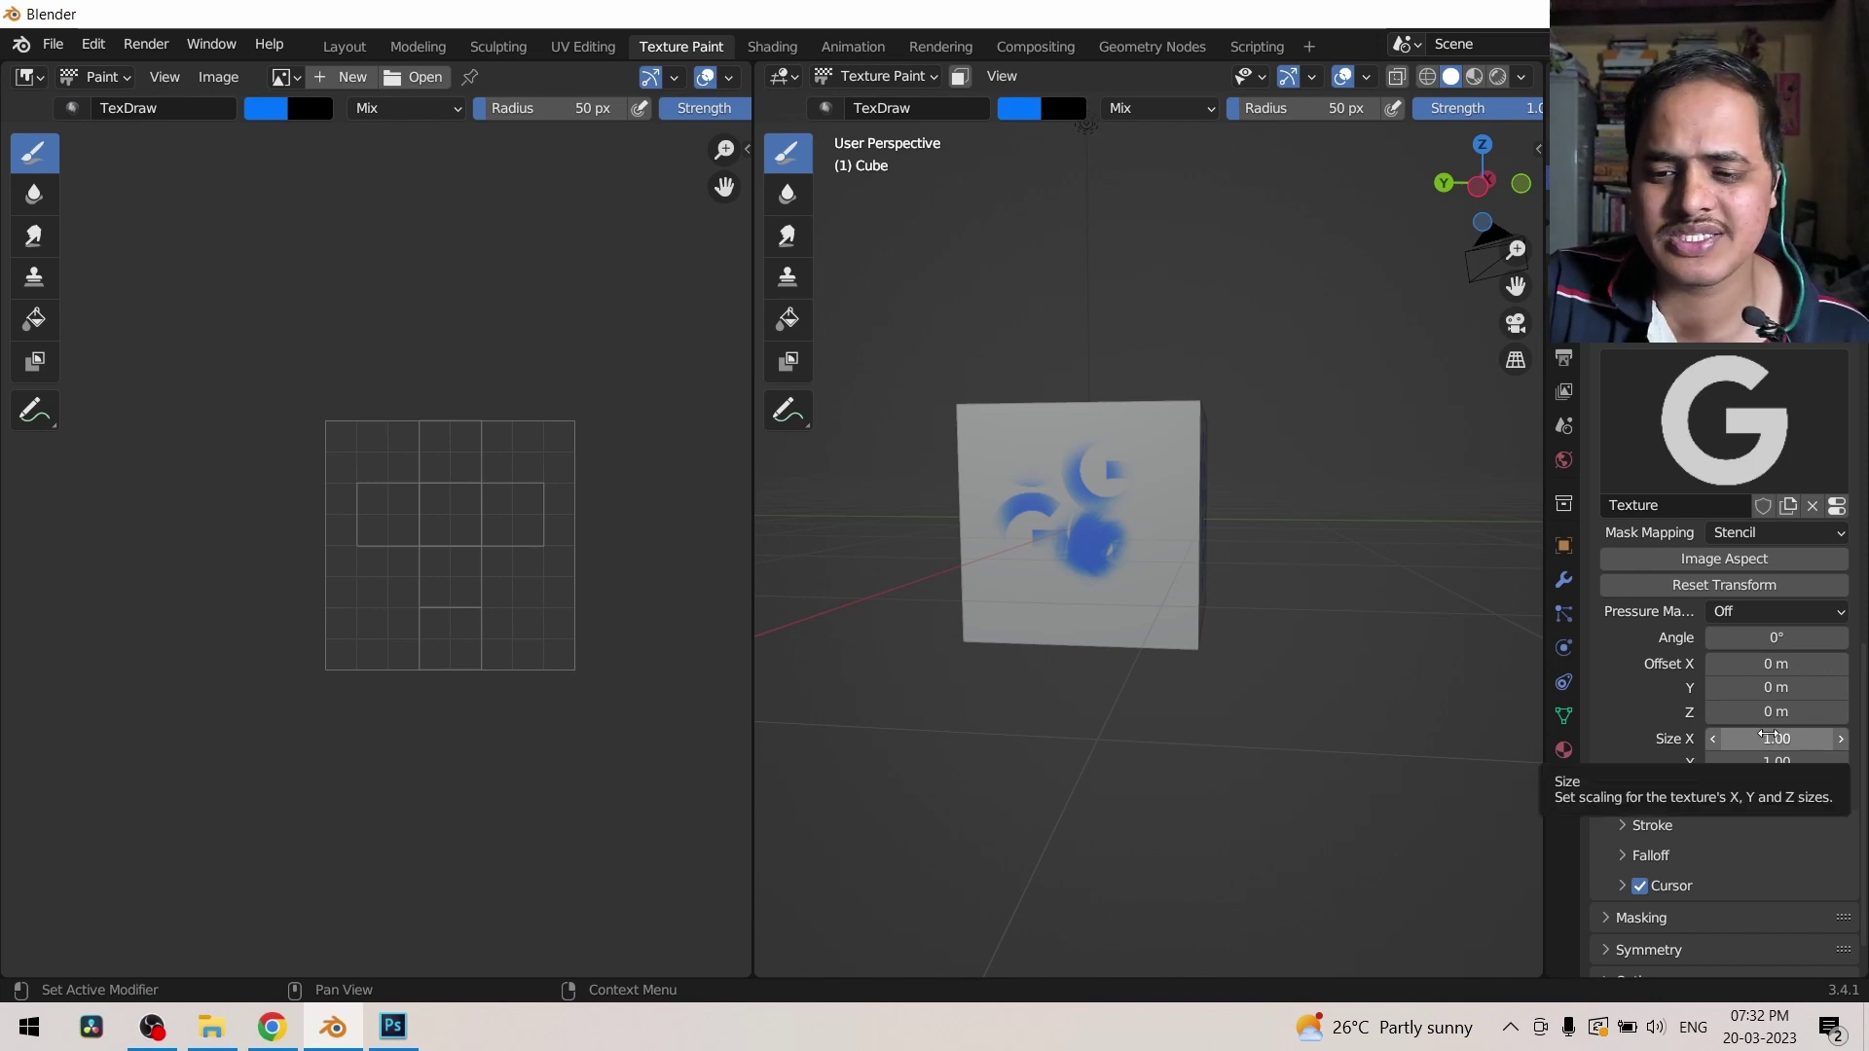
click(1769, 737)
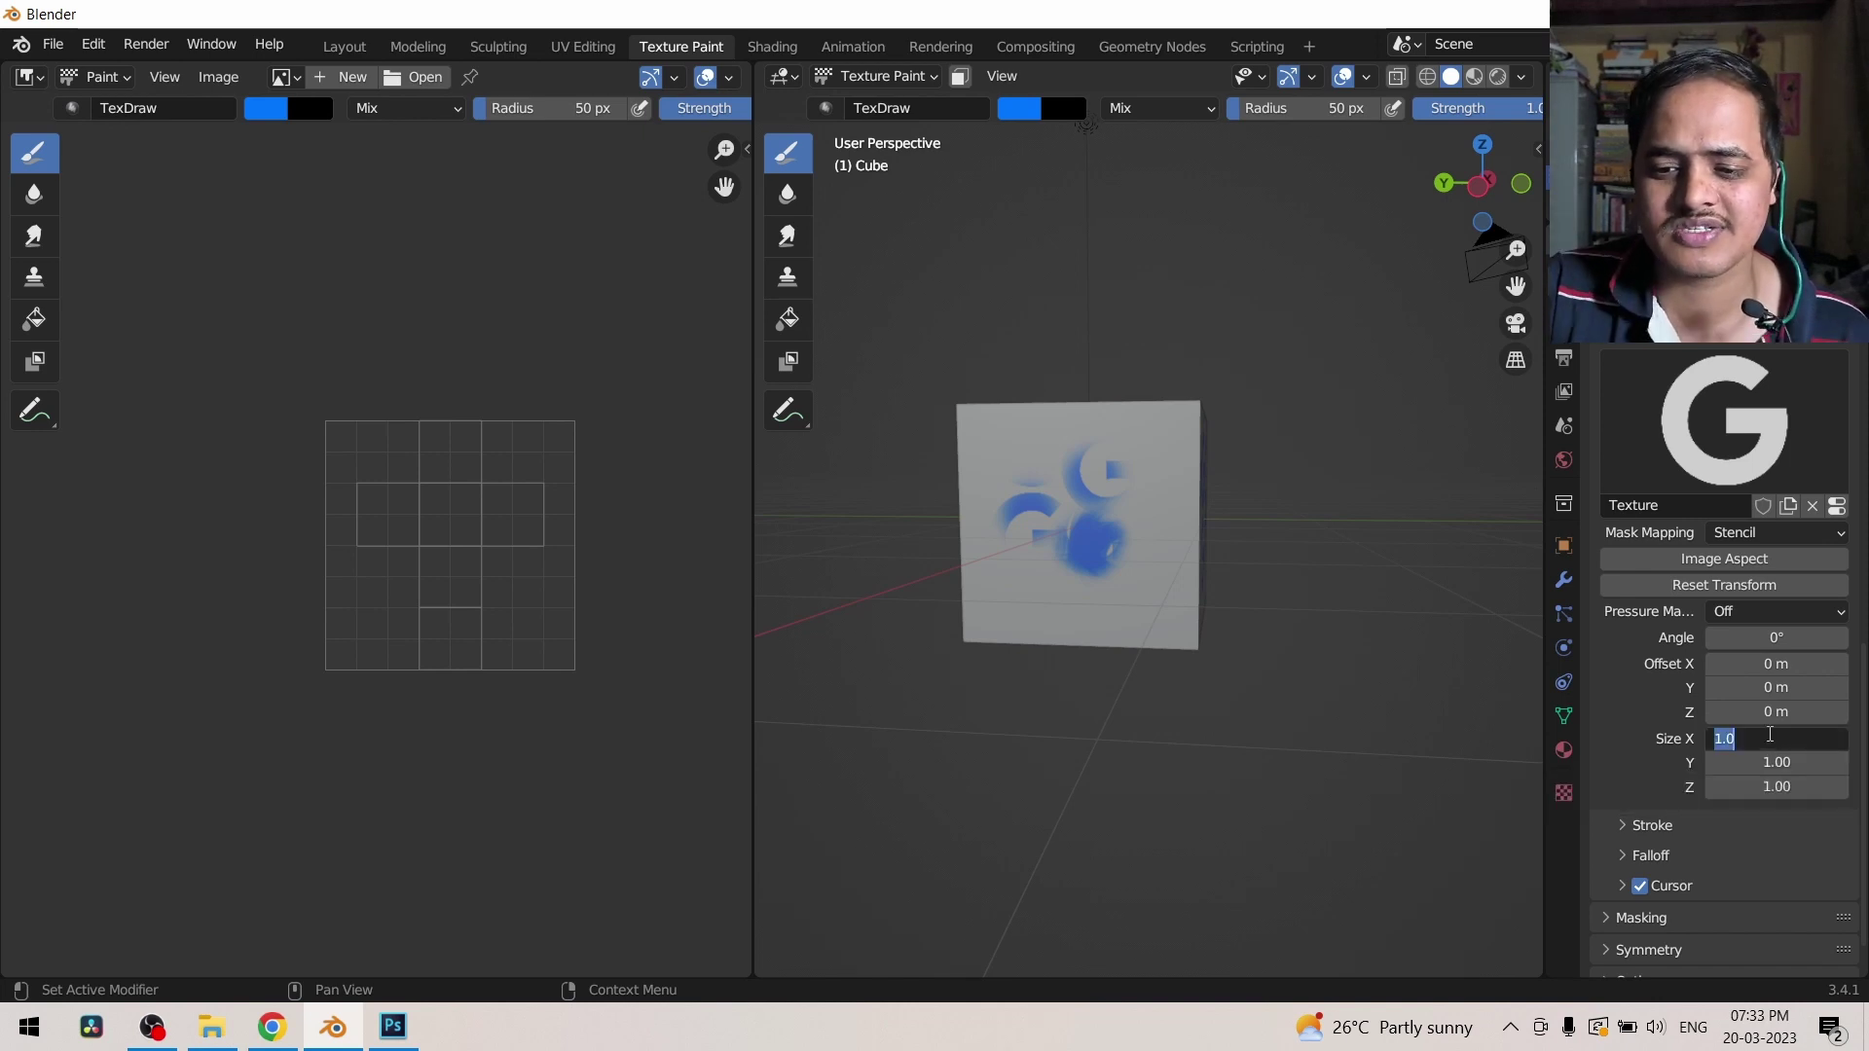
text(1.3)
key(Return)
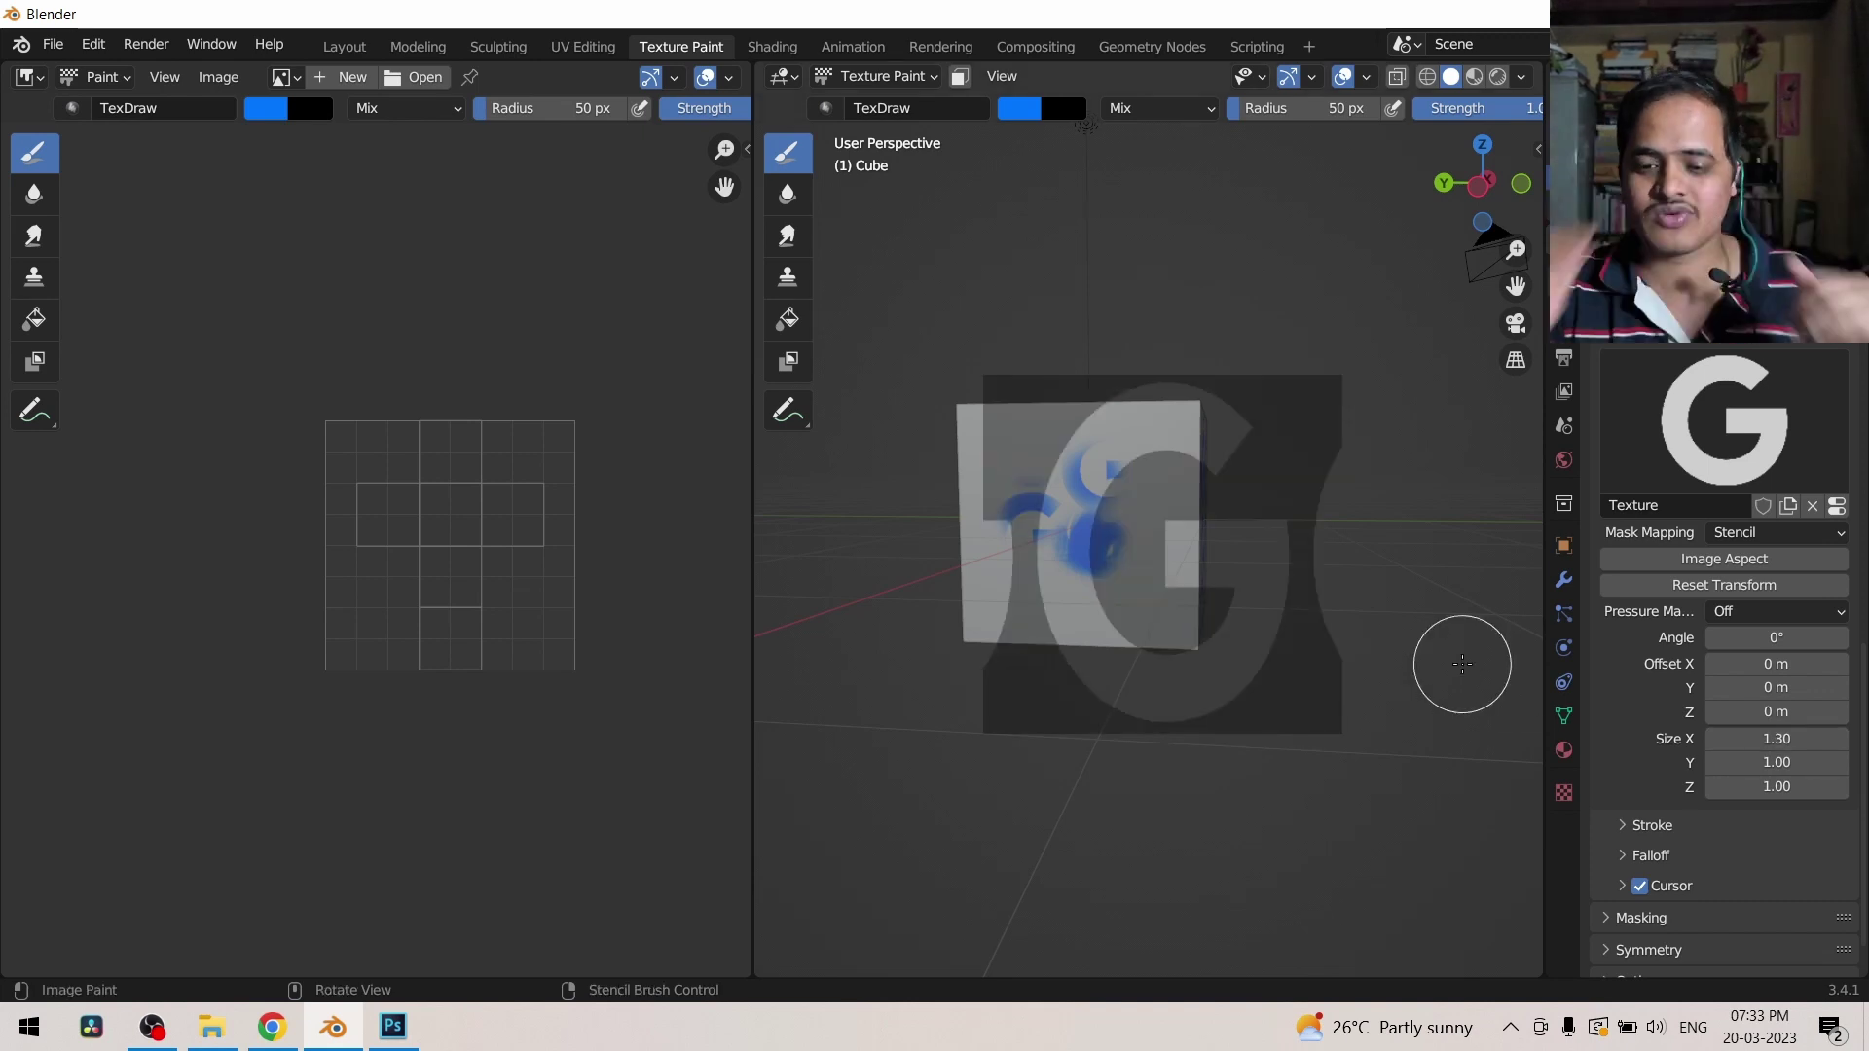
key(BackSpace)
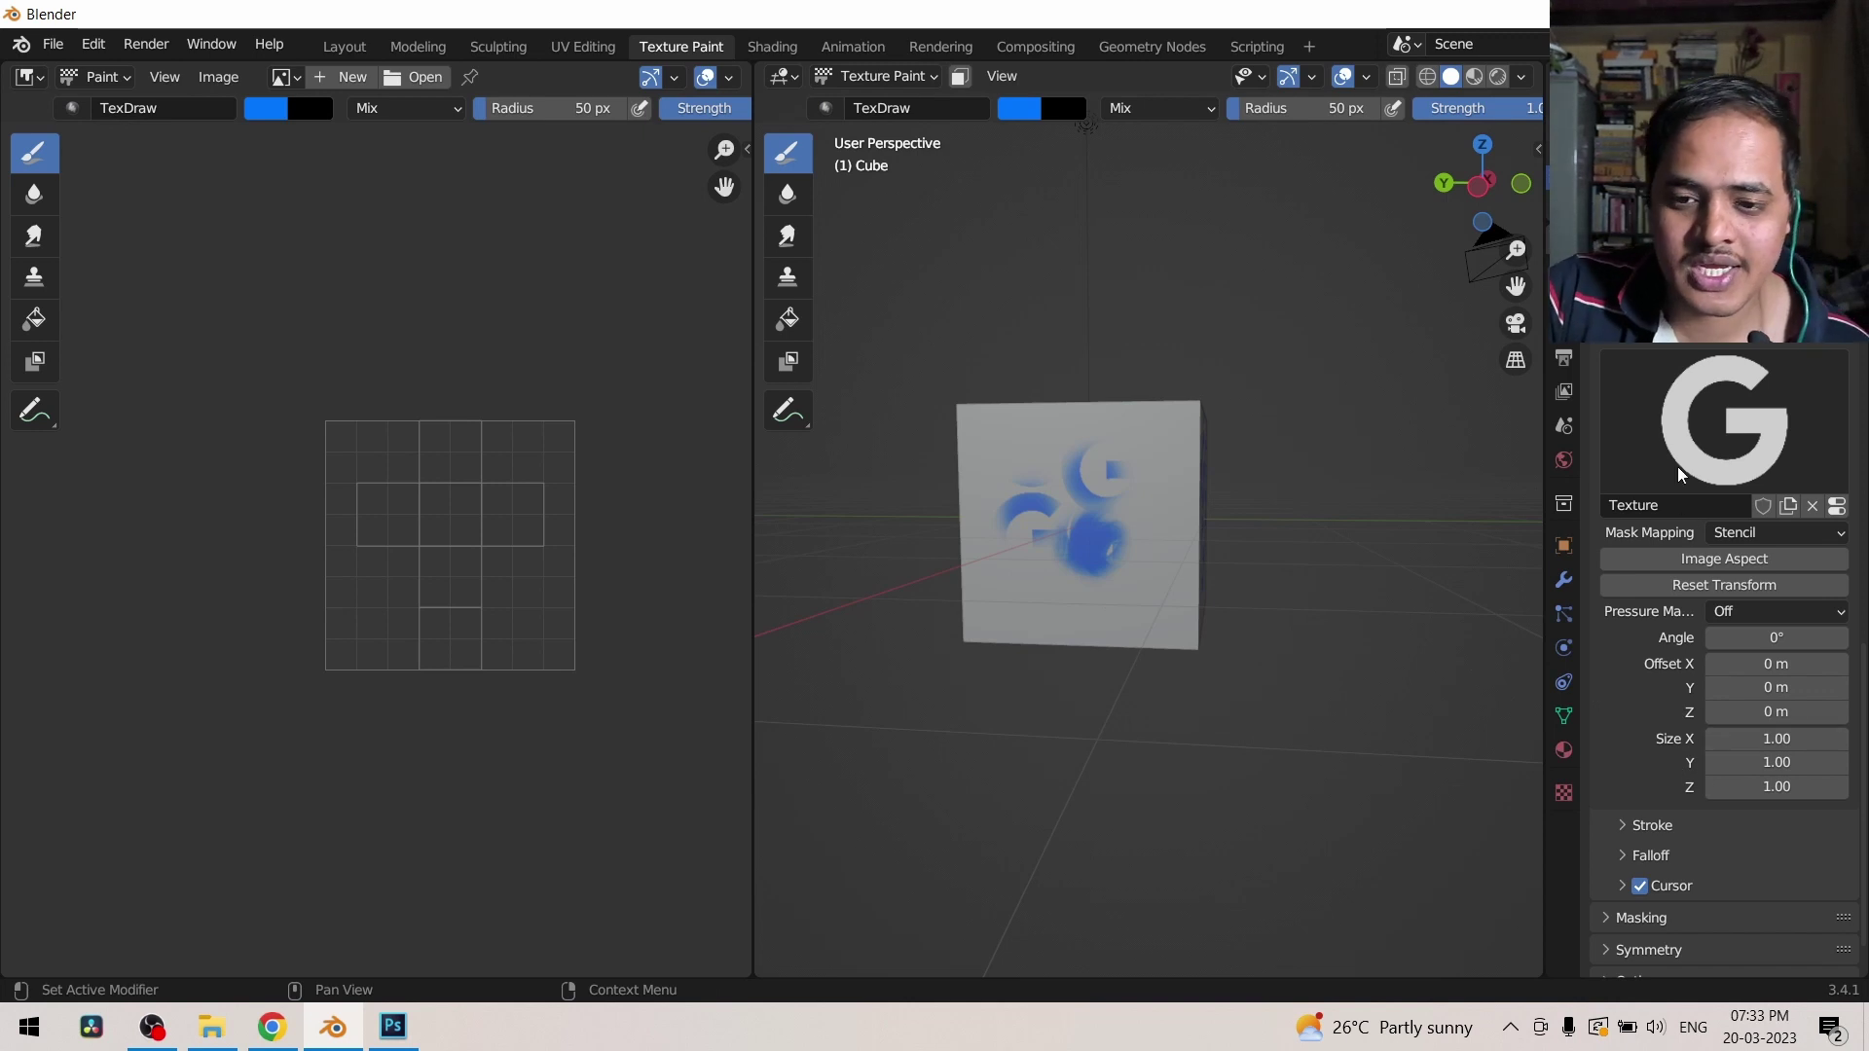